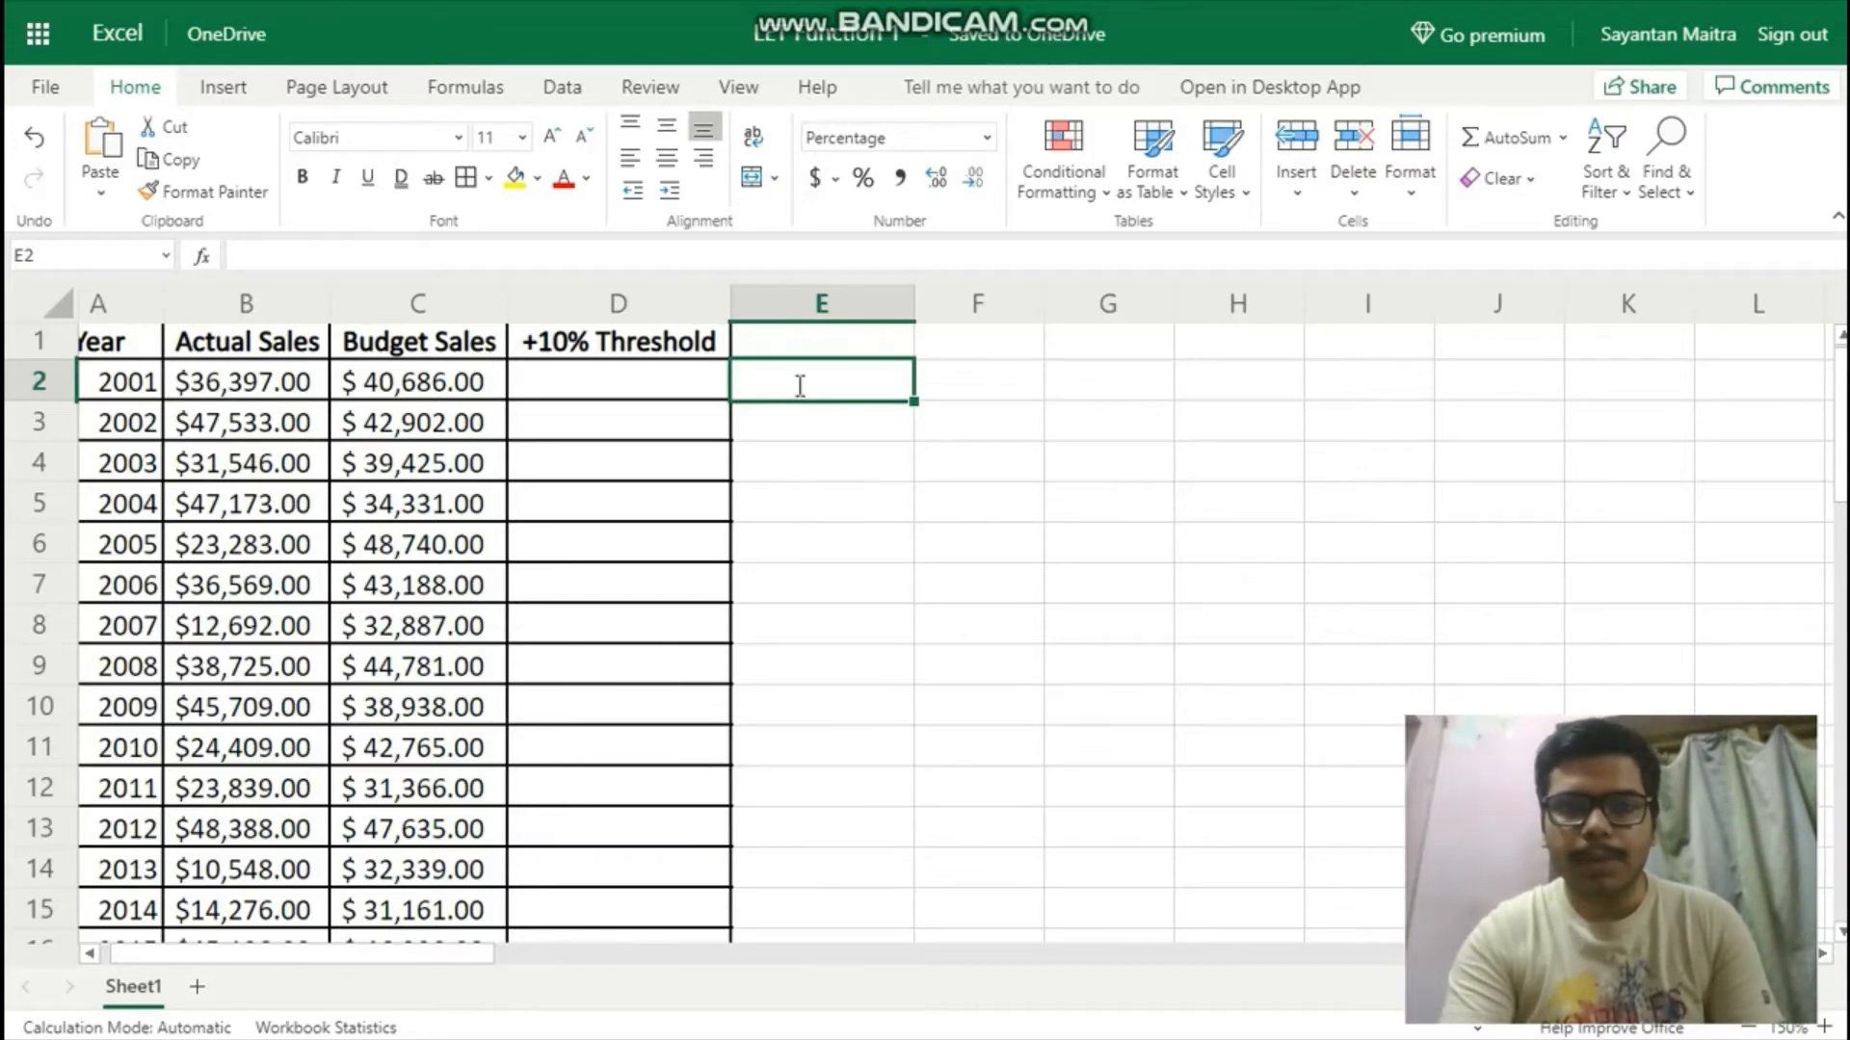
Enter the formula =(B2-C2)/C2 in cell E2 to calculate the 2001 sales variance against budget.
{"action": "type", "text": "=("}
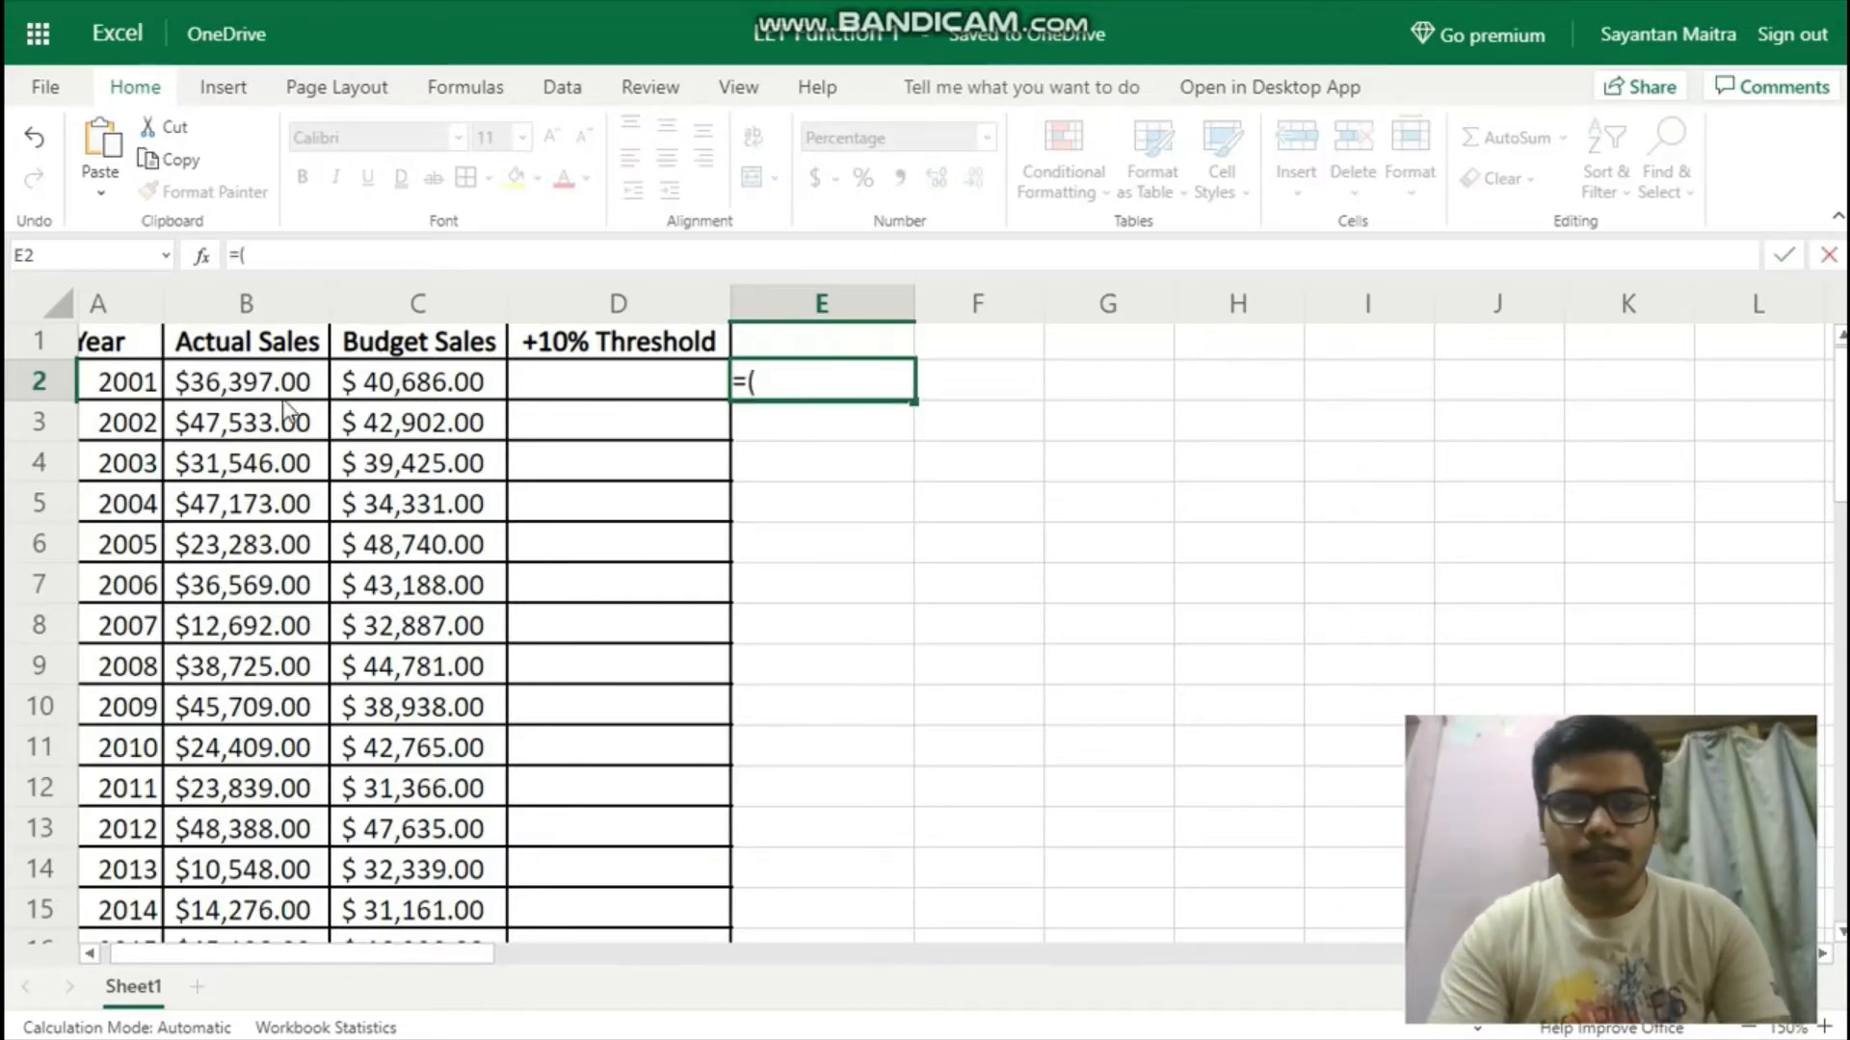
{"action": "left_click", "coordinate": [218, 364]}
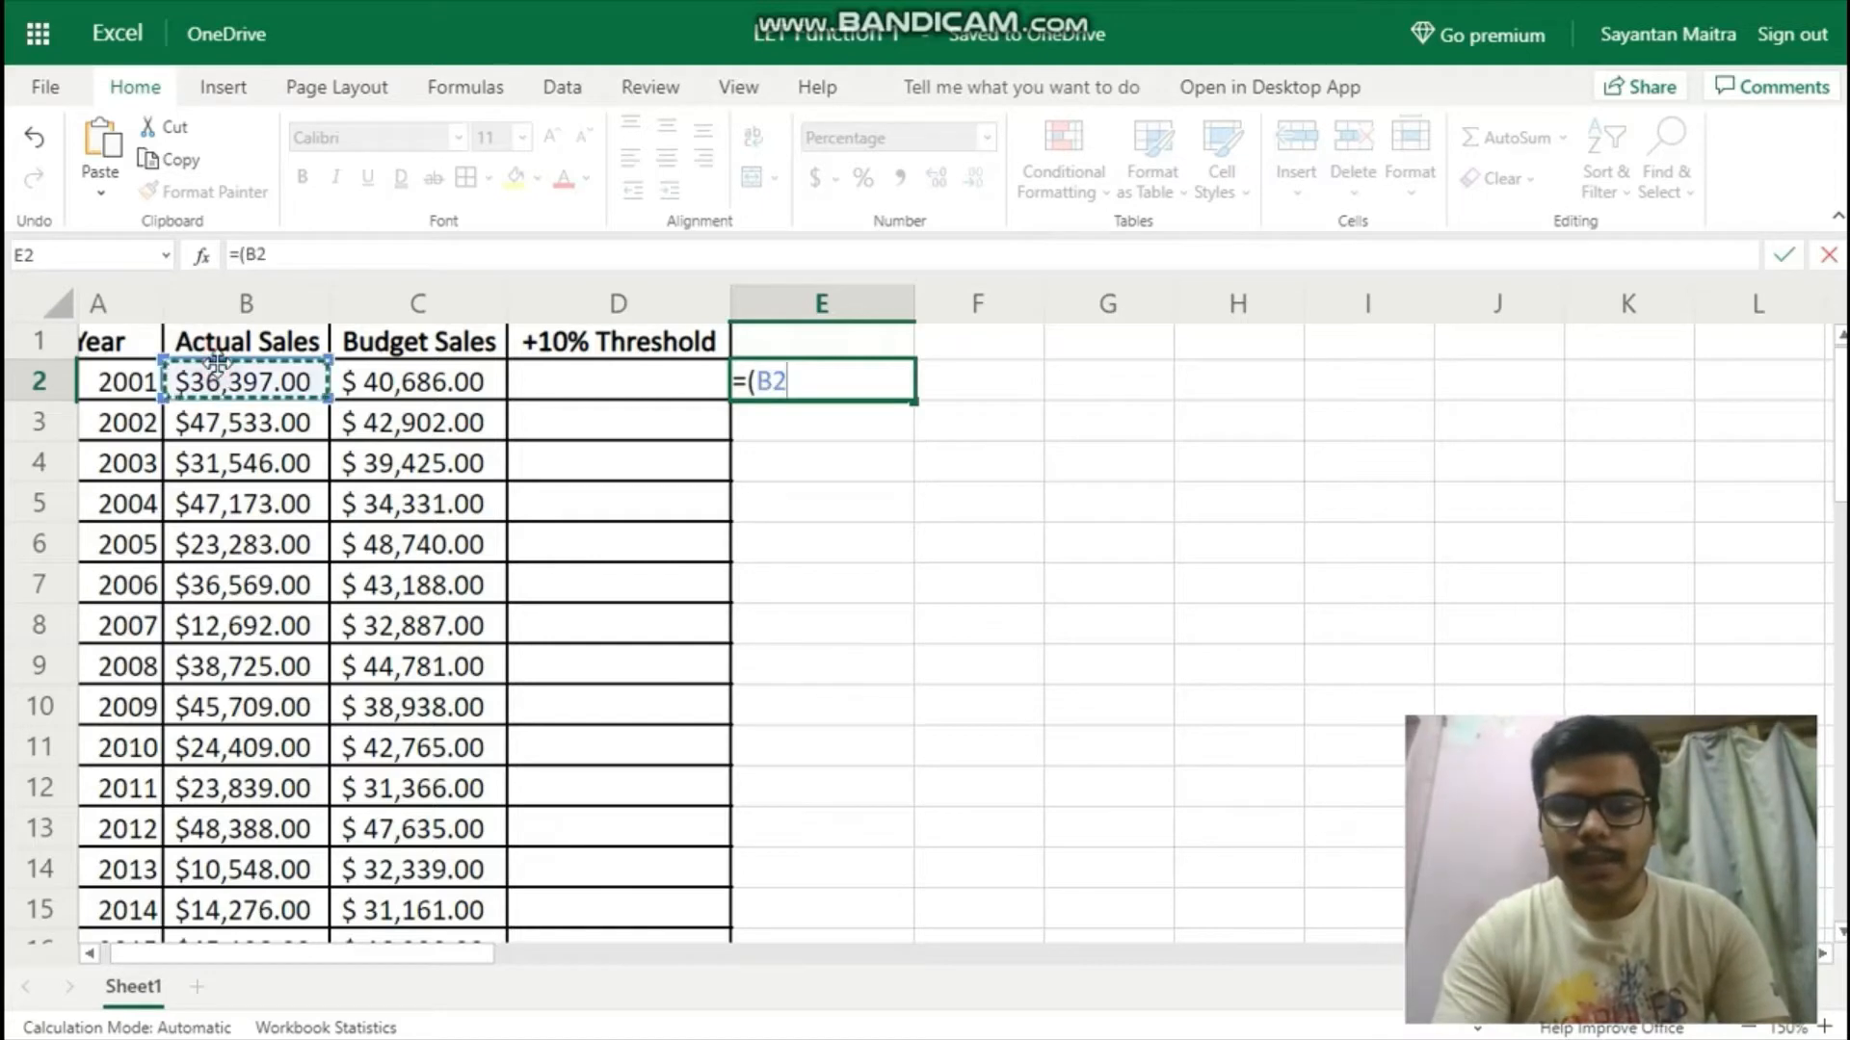
{"action": "type", "text": "-"}
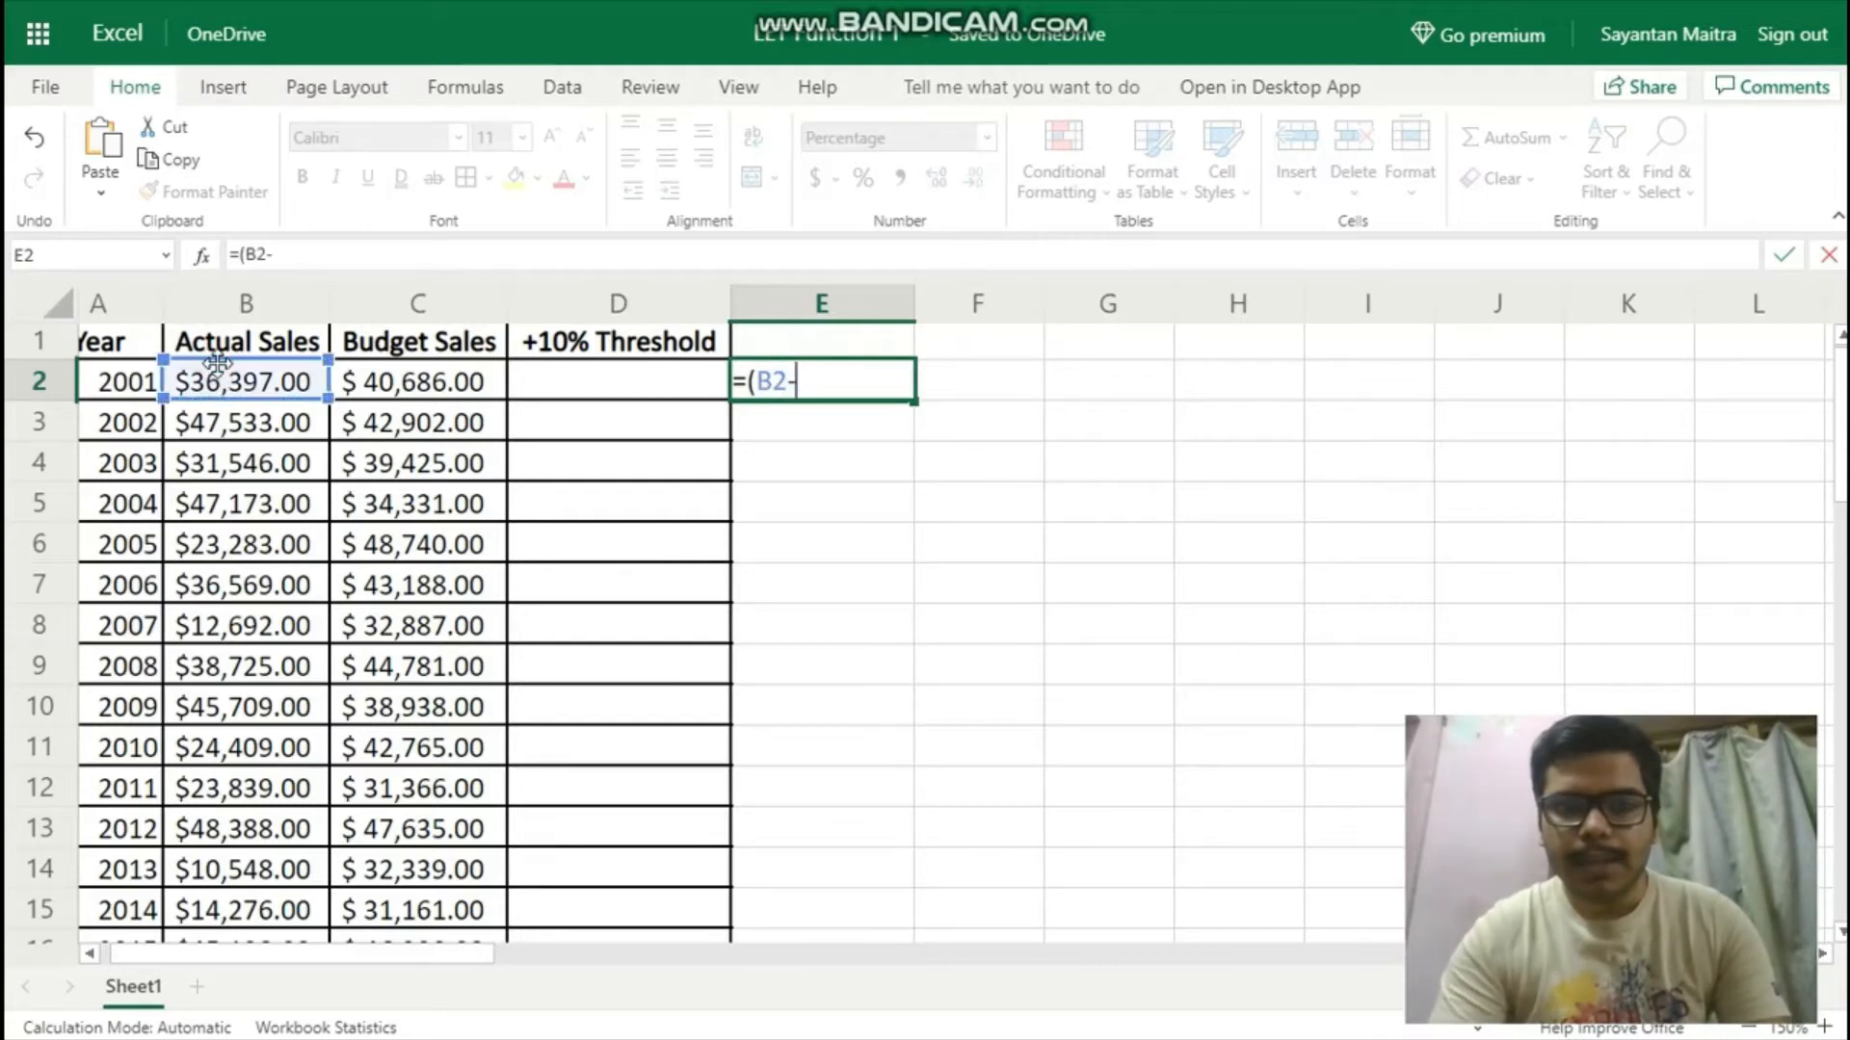
{"action": "left_click", "coordinate": [433, 384]}
{"action": "type", "text": ")/"}
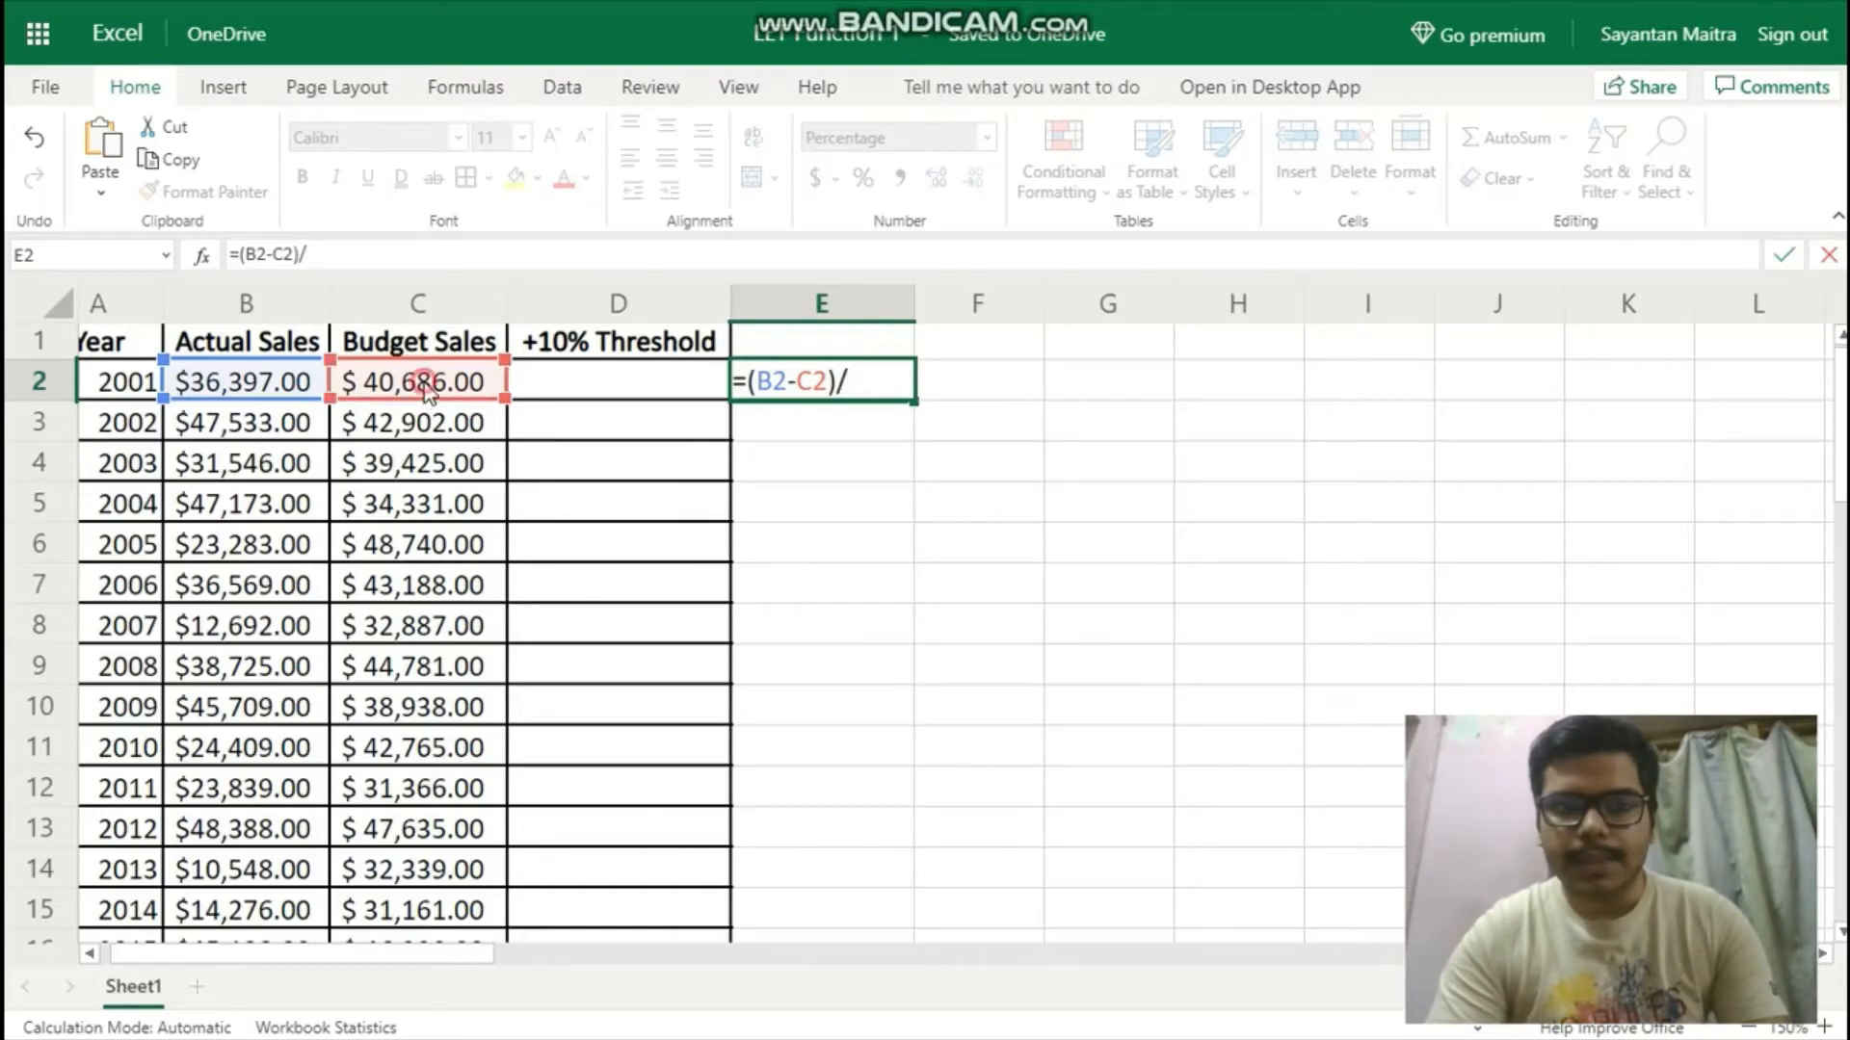
{"action": "left_click", "coordinate": [424, 383]}
{"action": "key", "text": "Return"}
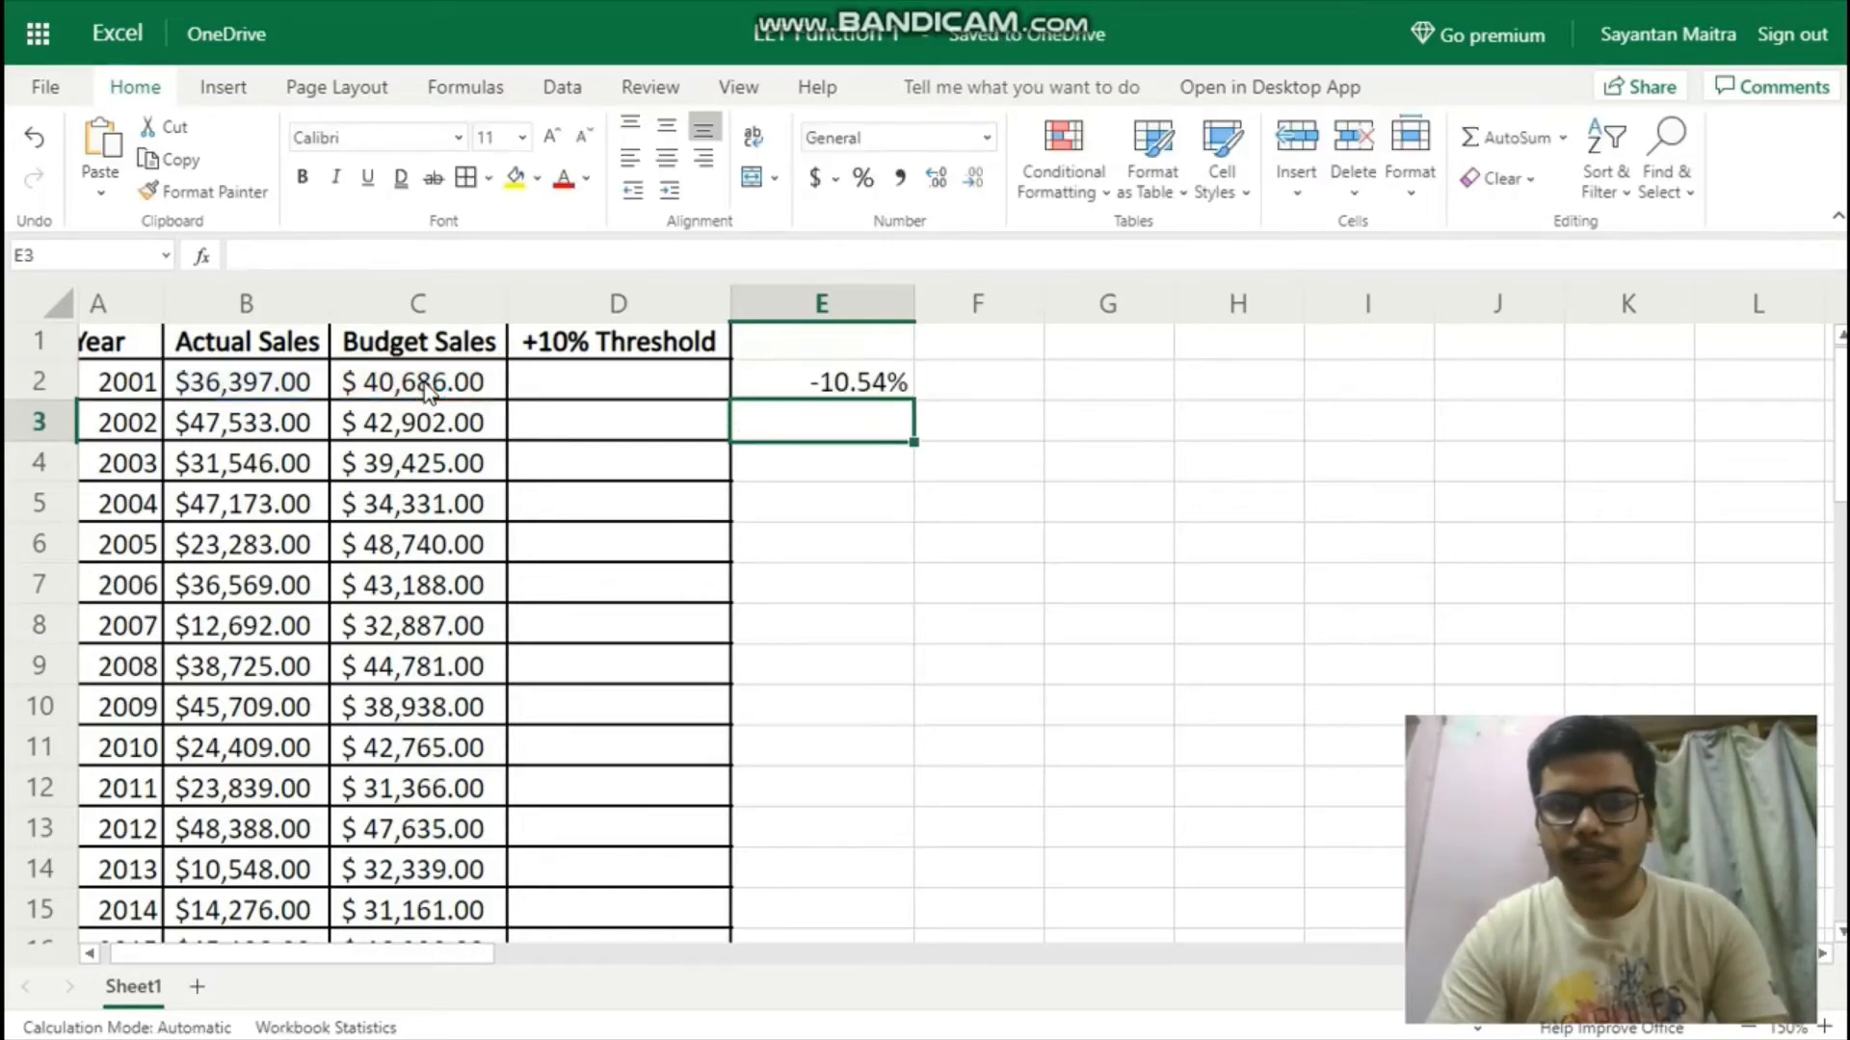
Fill the variance formula from E2 down through E20 and review the percentages for all years.
{"action": "key", "text": "Up"}
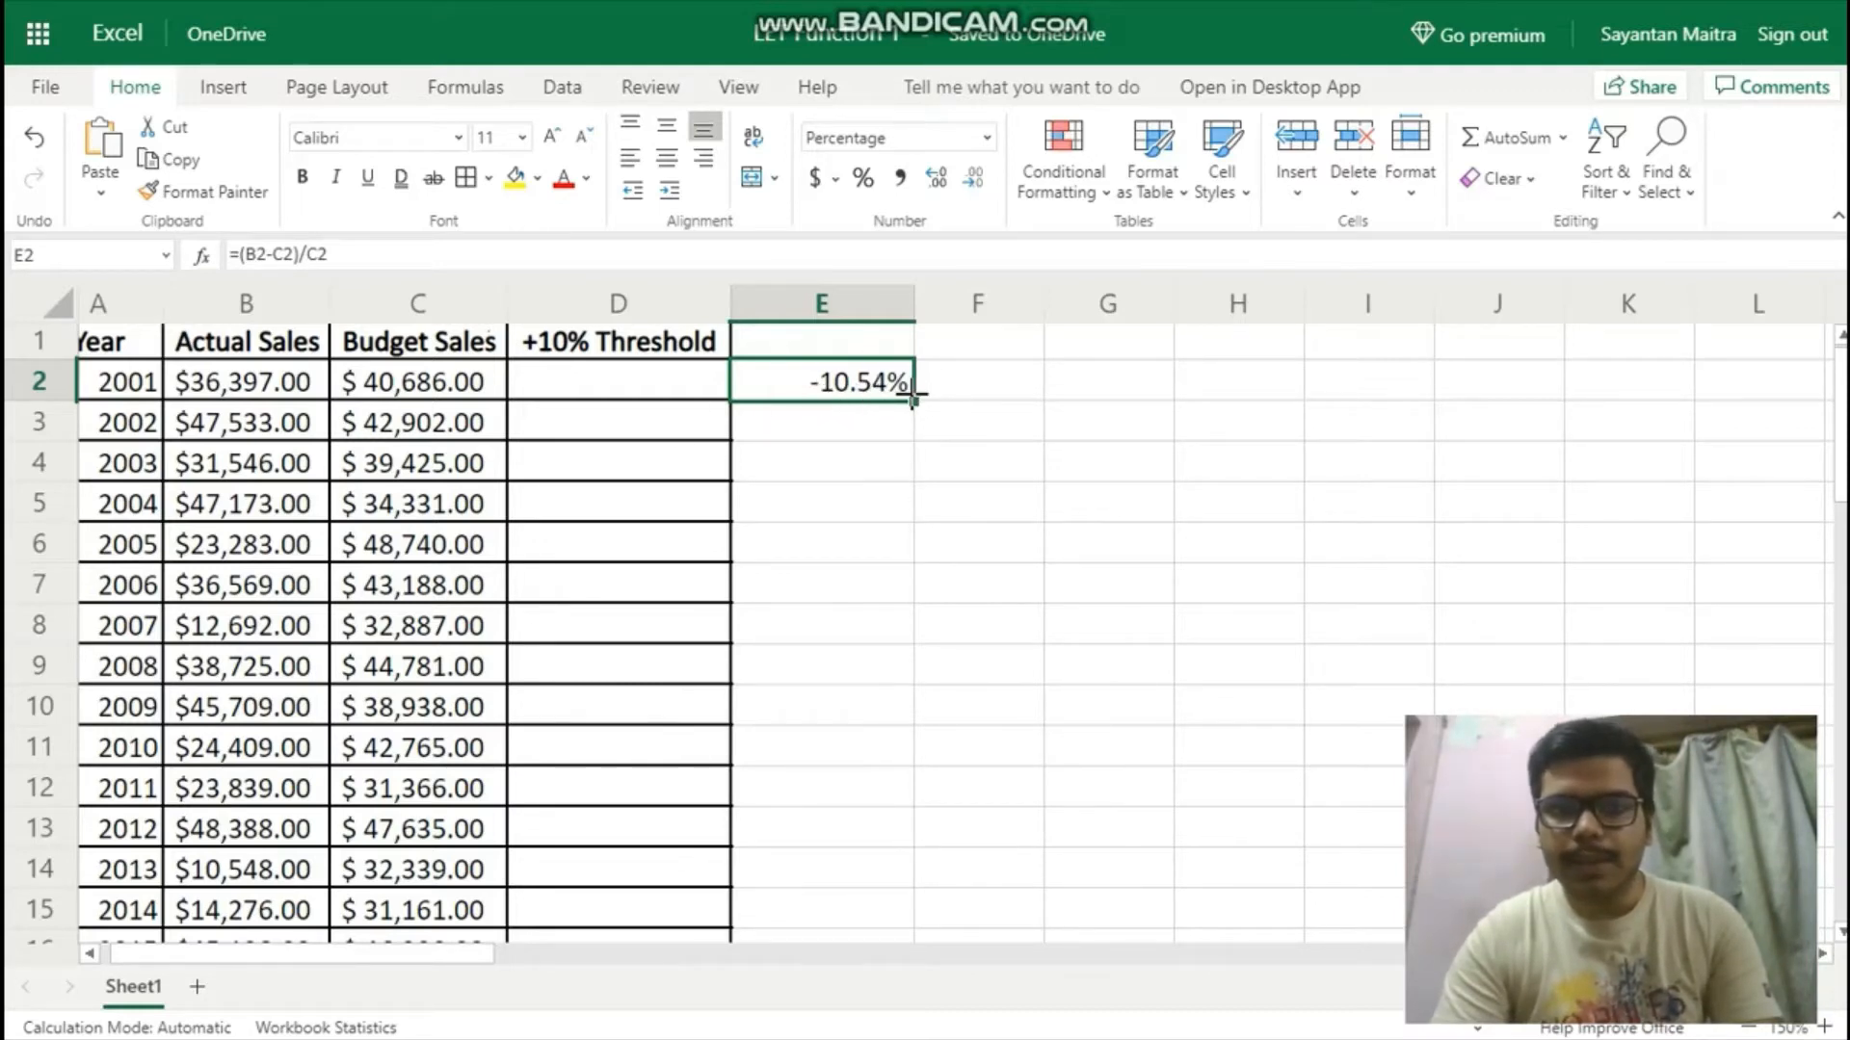
{"action": "left_click_drag", "start_coordinate": [912, 400], "coordinate": [876, 409]}
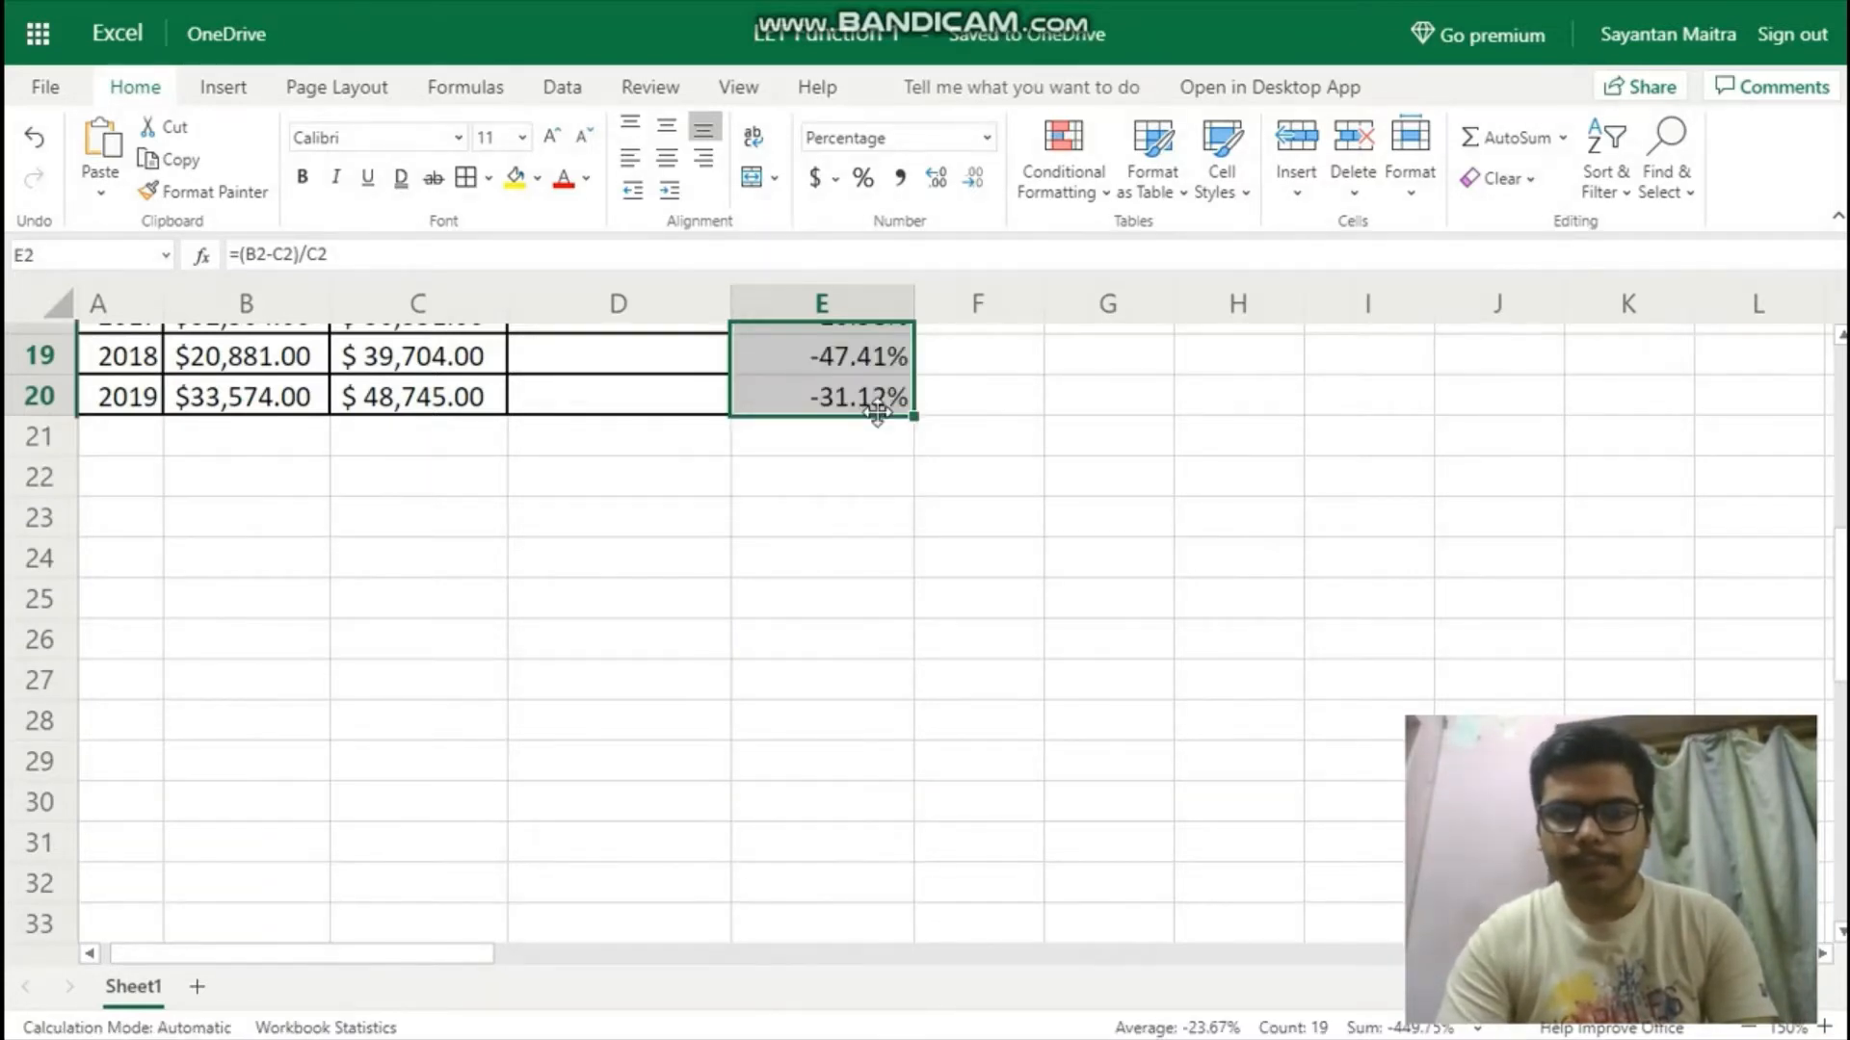
{"action": "scroll", "coordinate": [881, 424], "scroll_direction": "up", "scroll_amount": 6}
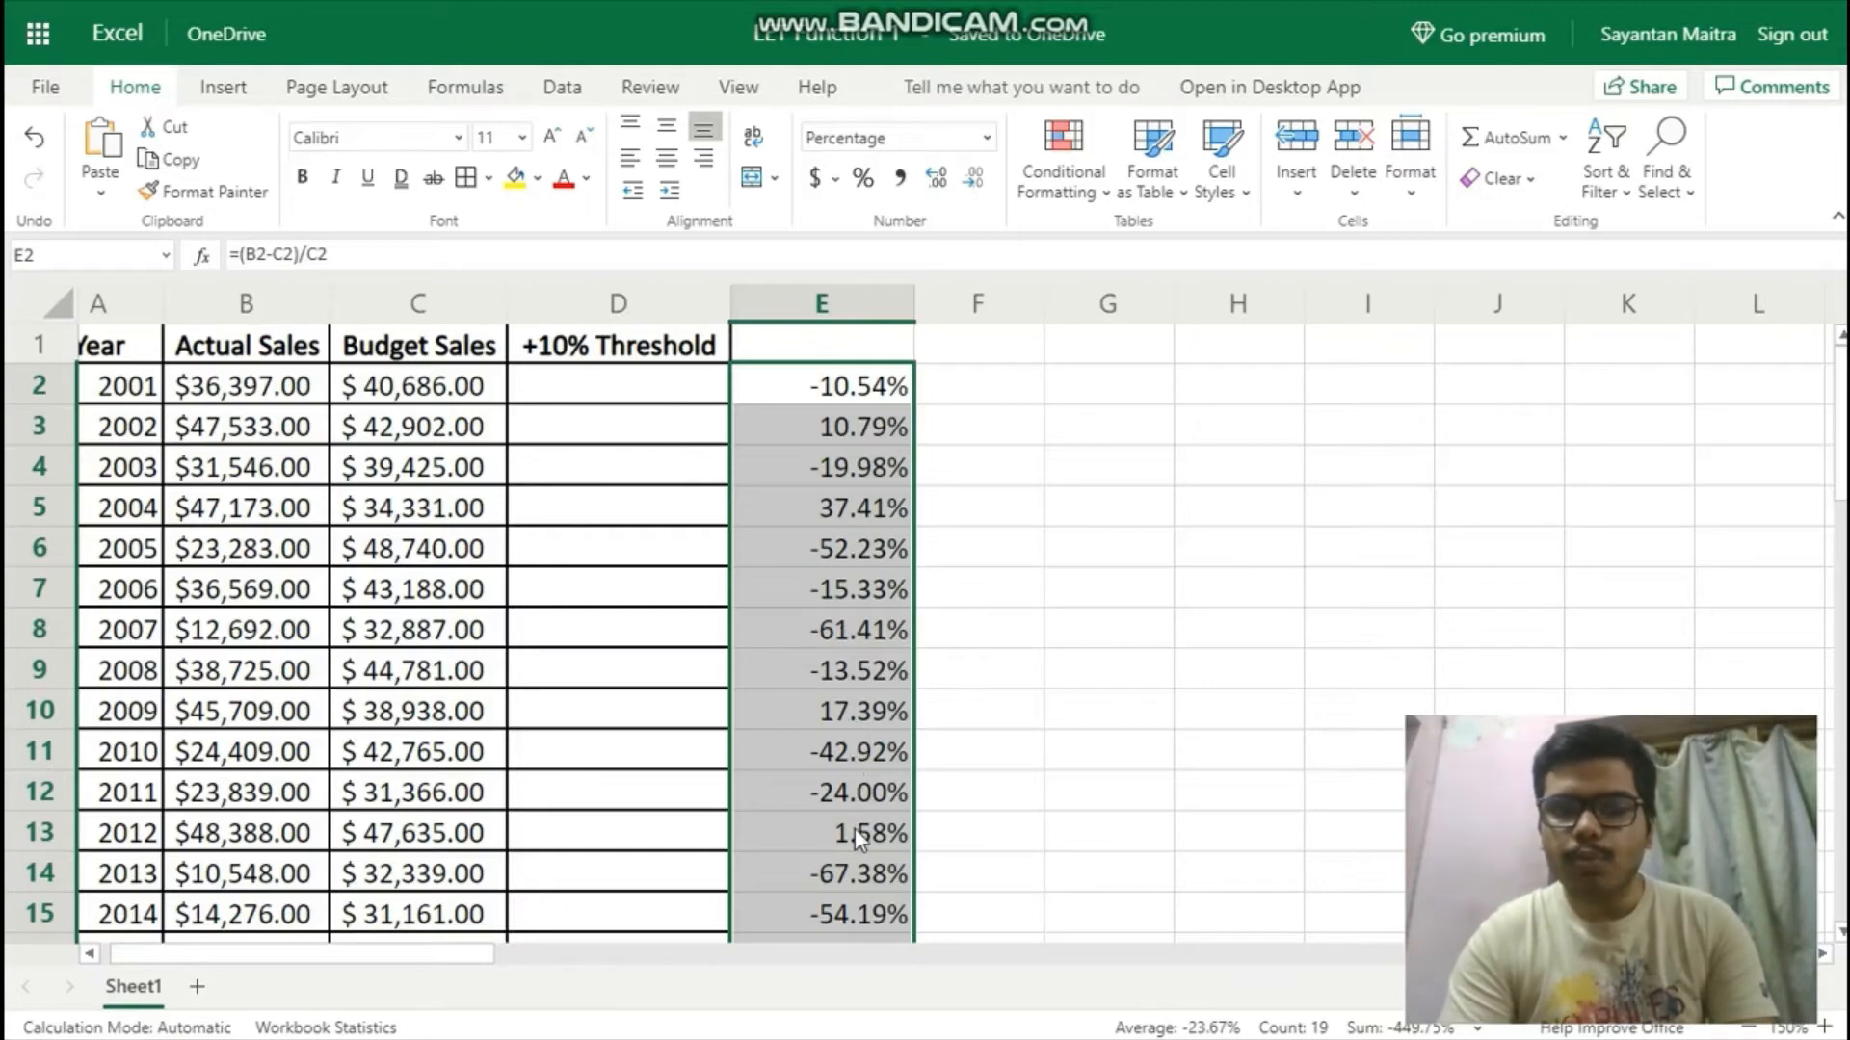
{"action": "scroll", "coordinate": [873, 589], "scroll_direction": "down", "scroll_amount": 6}
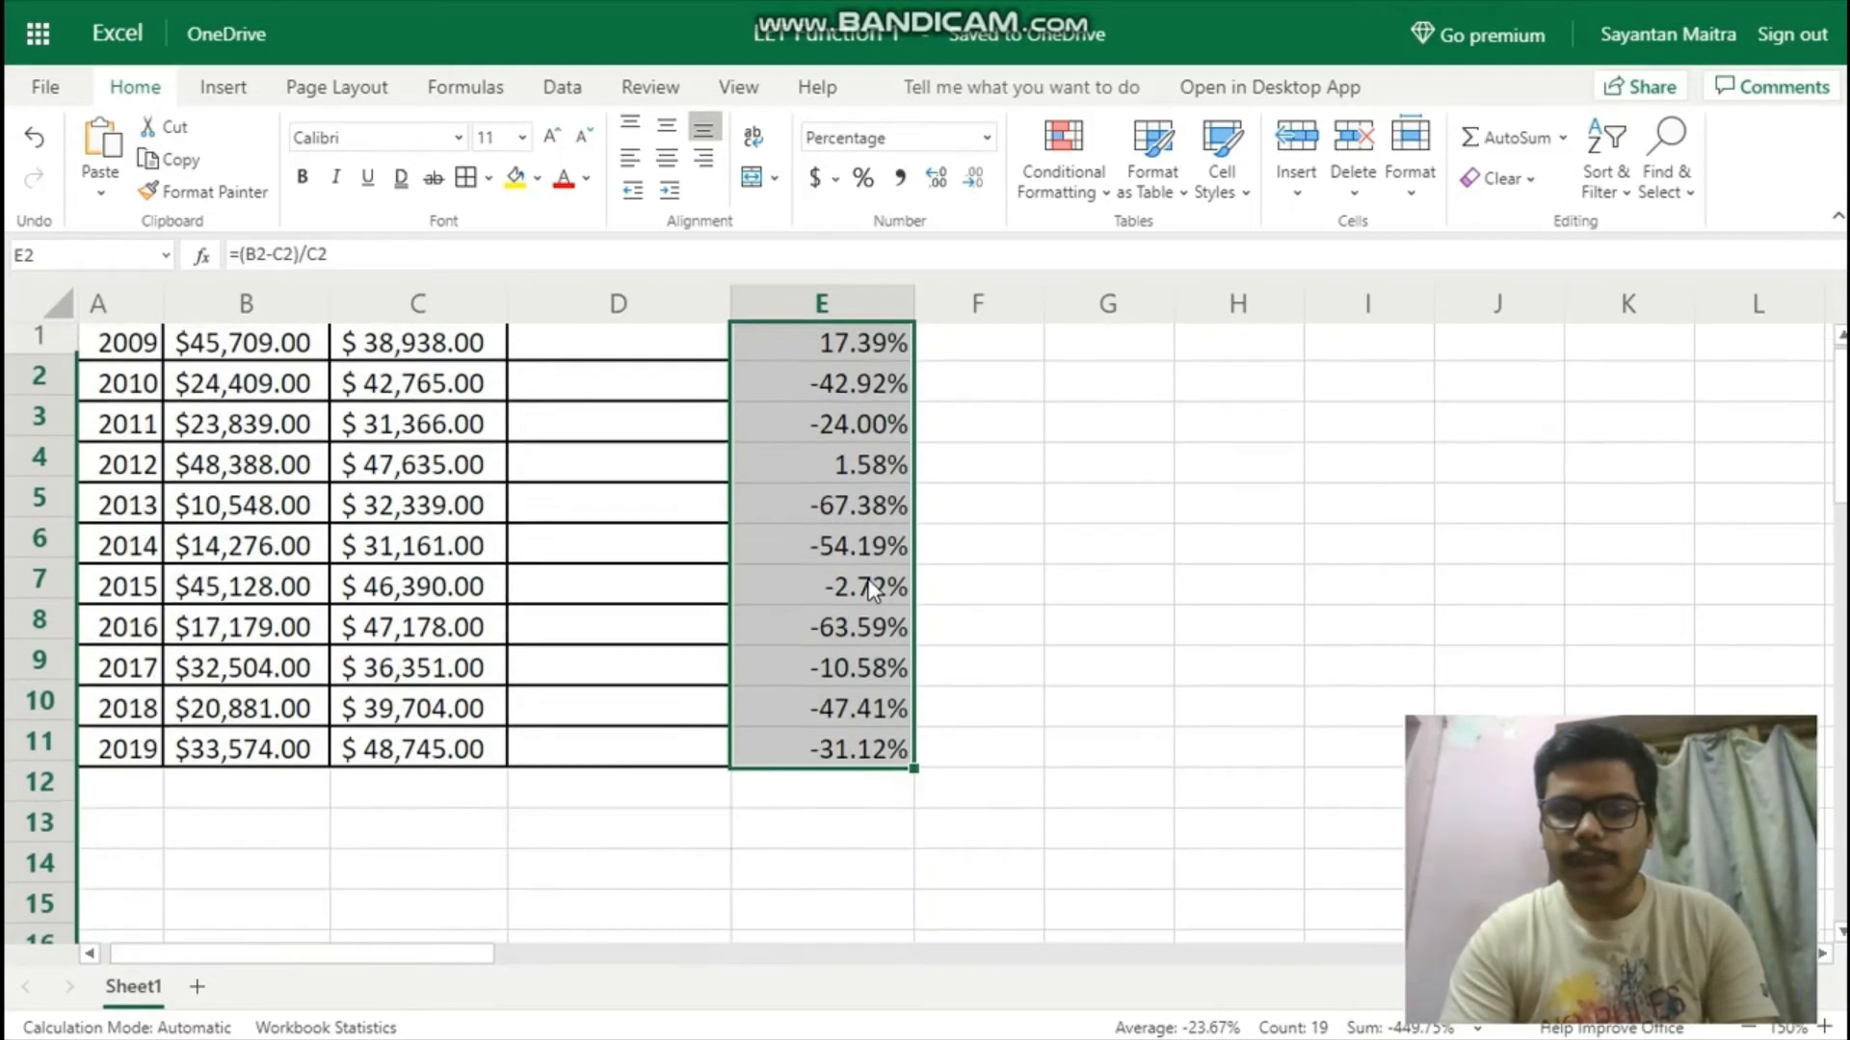
{"action": "scroll", "coordinate": [873, 589], "scroll_direction": "up", "scroll_amount": 4}
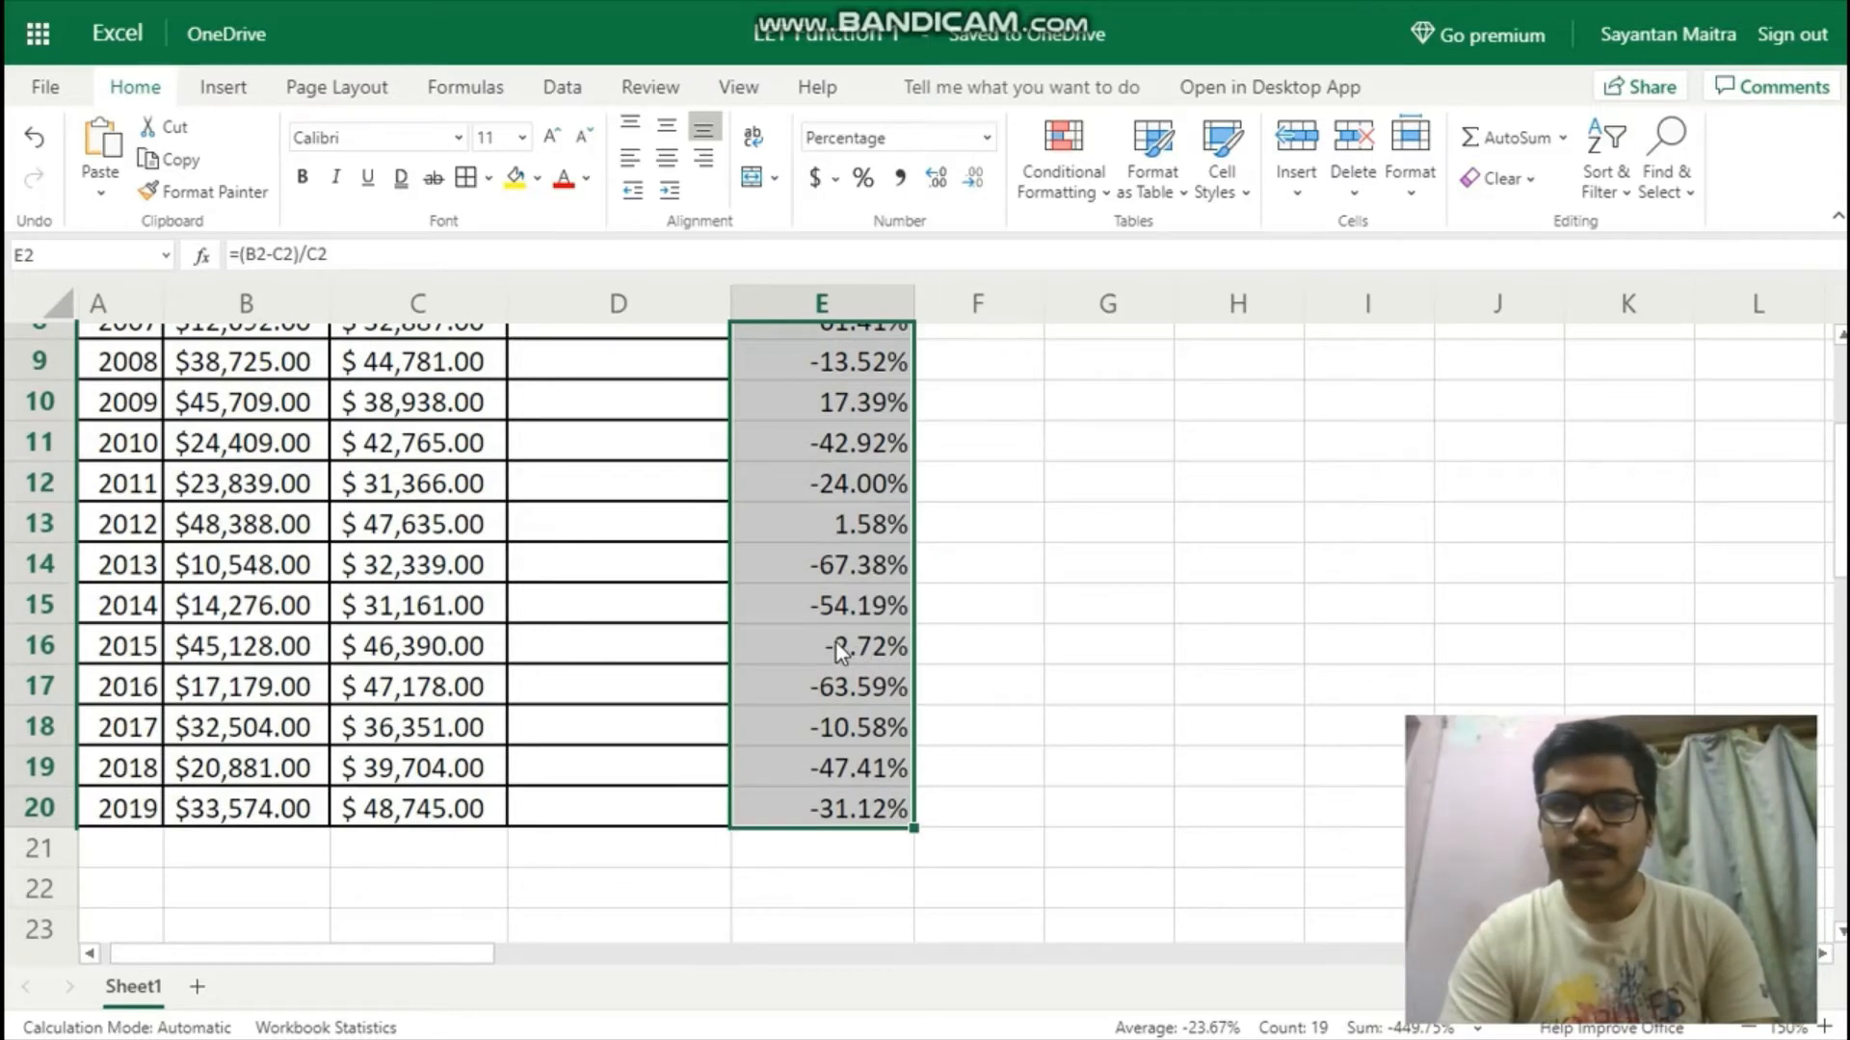
{"action": "scroll", "coordinate": [836, 639], "scroll_direction": "up", "scroll_amount": 3}
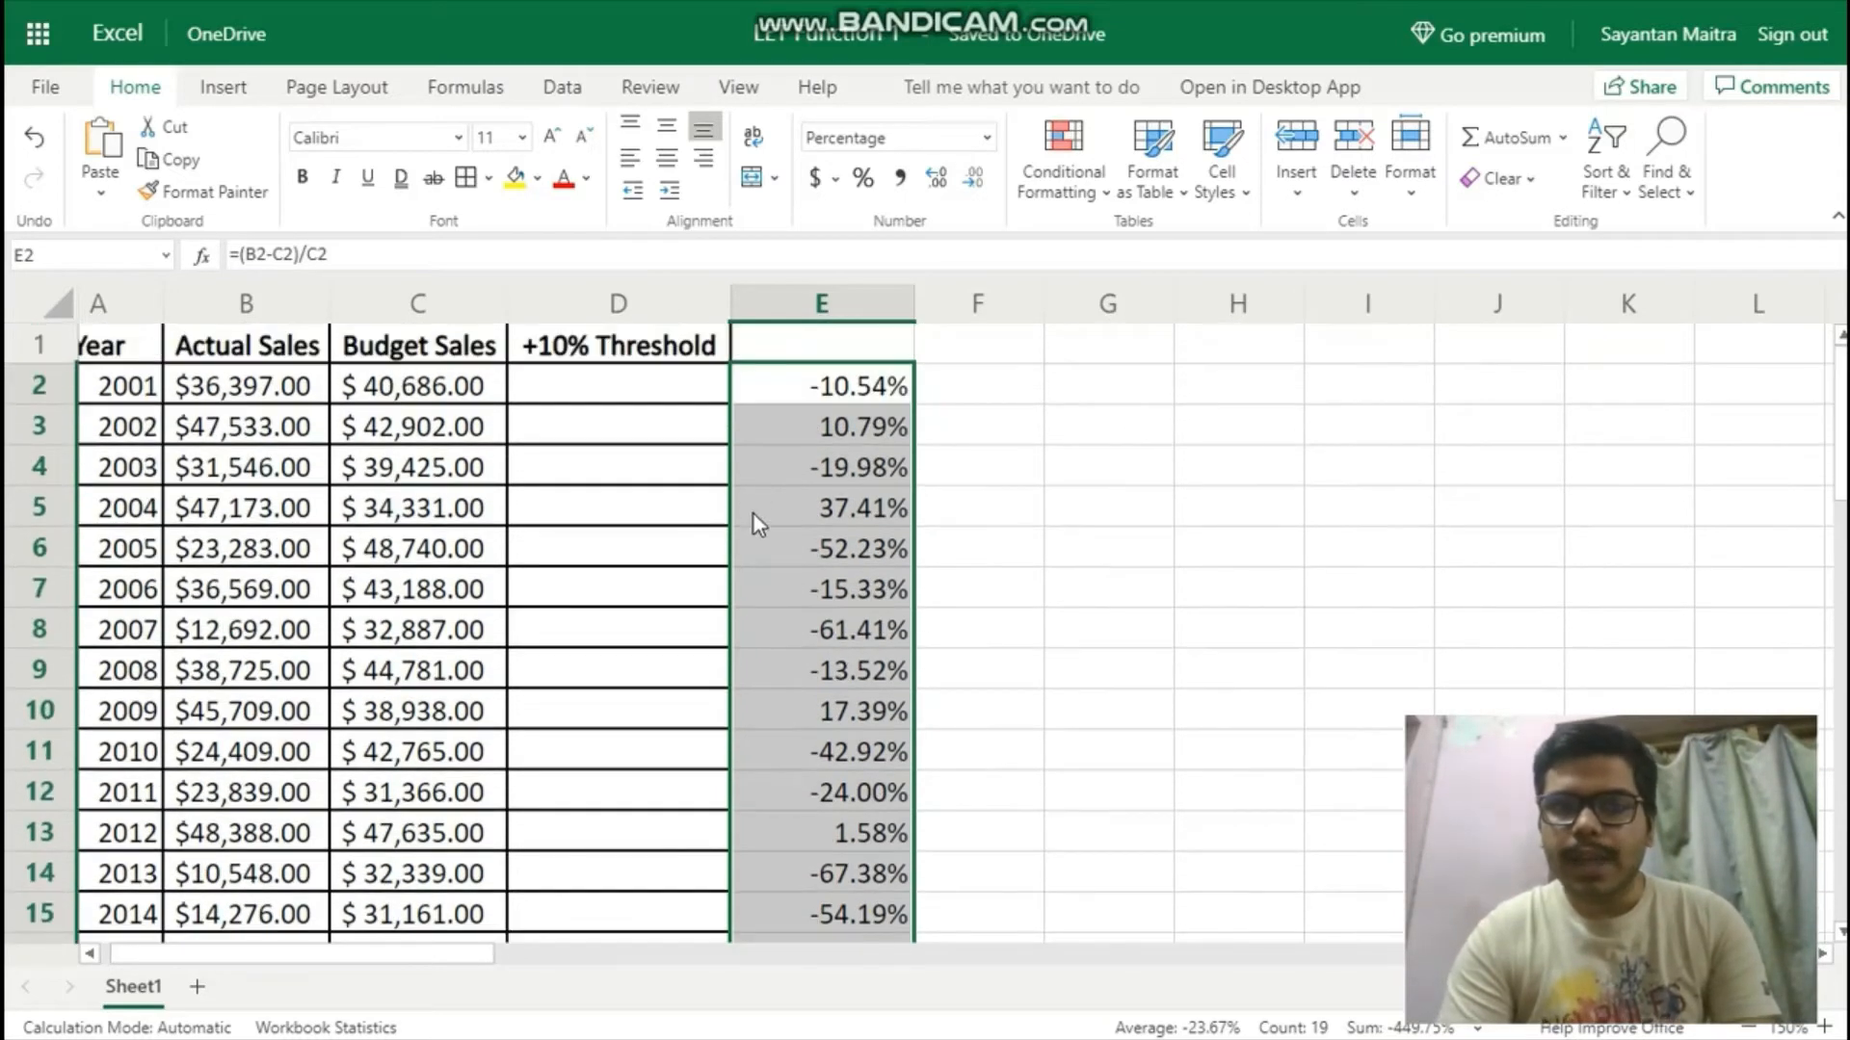
Begin an IF formula in D2 with an OR test whose first condition is (B2-C2)/C2>10%.
{"action": "left_click", "coordinate": [638, 384]}
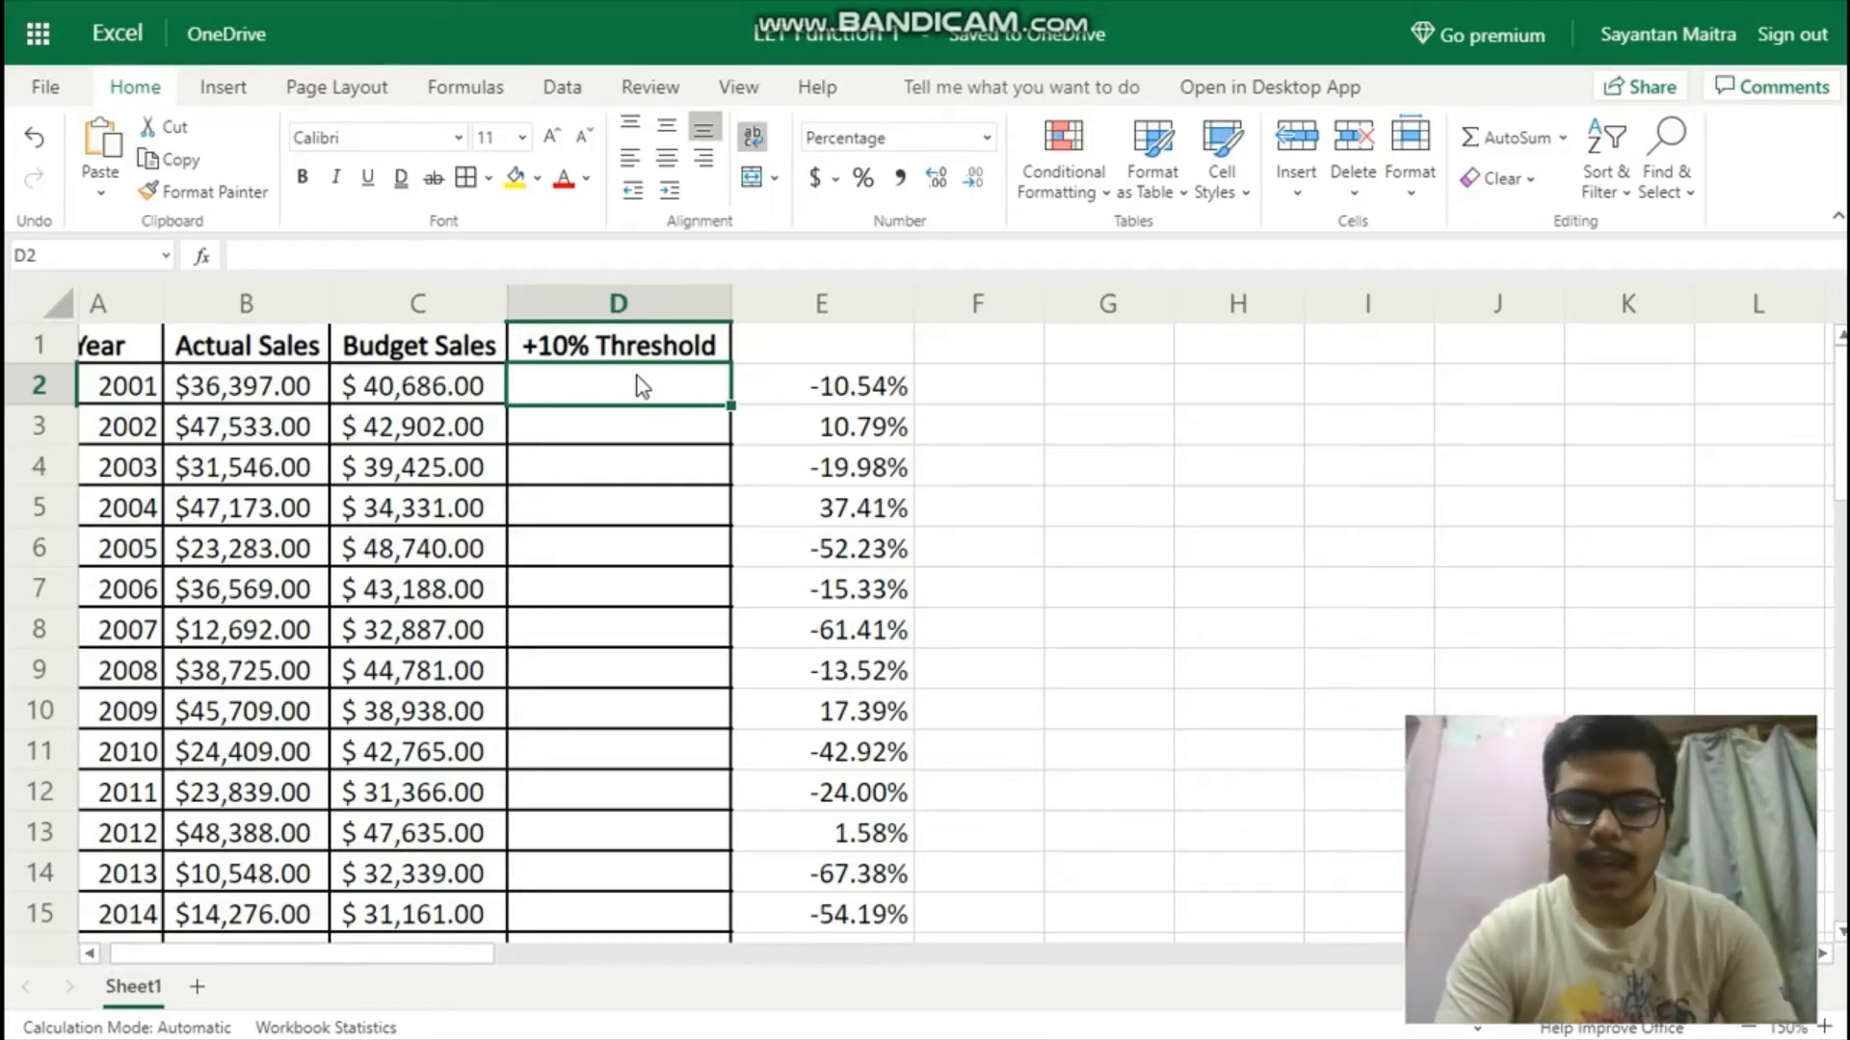
{"action": "type", "text": "=if("}
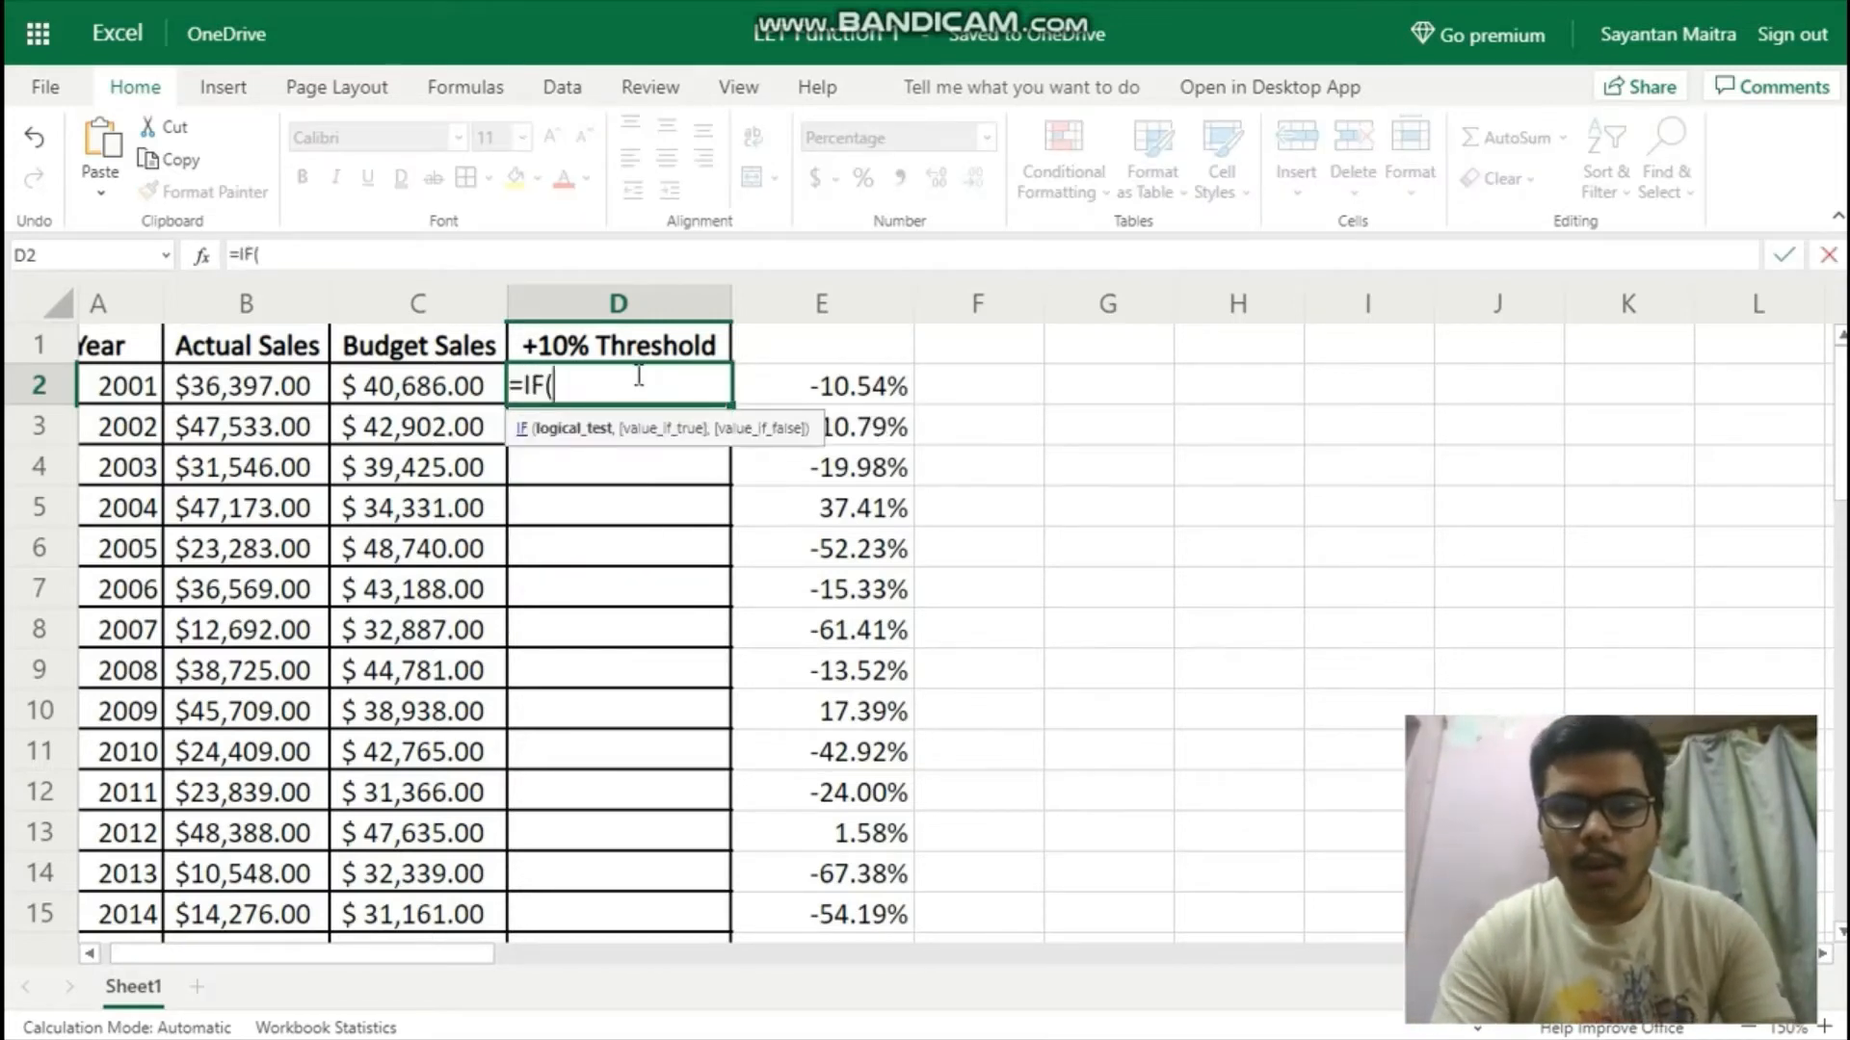
{"action": "type", "text": "or(("}
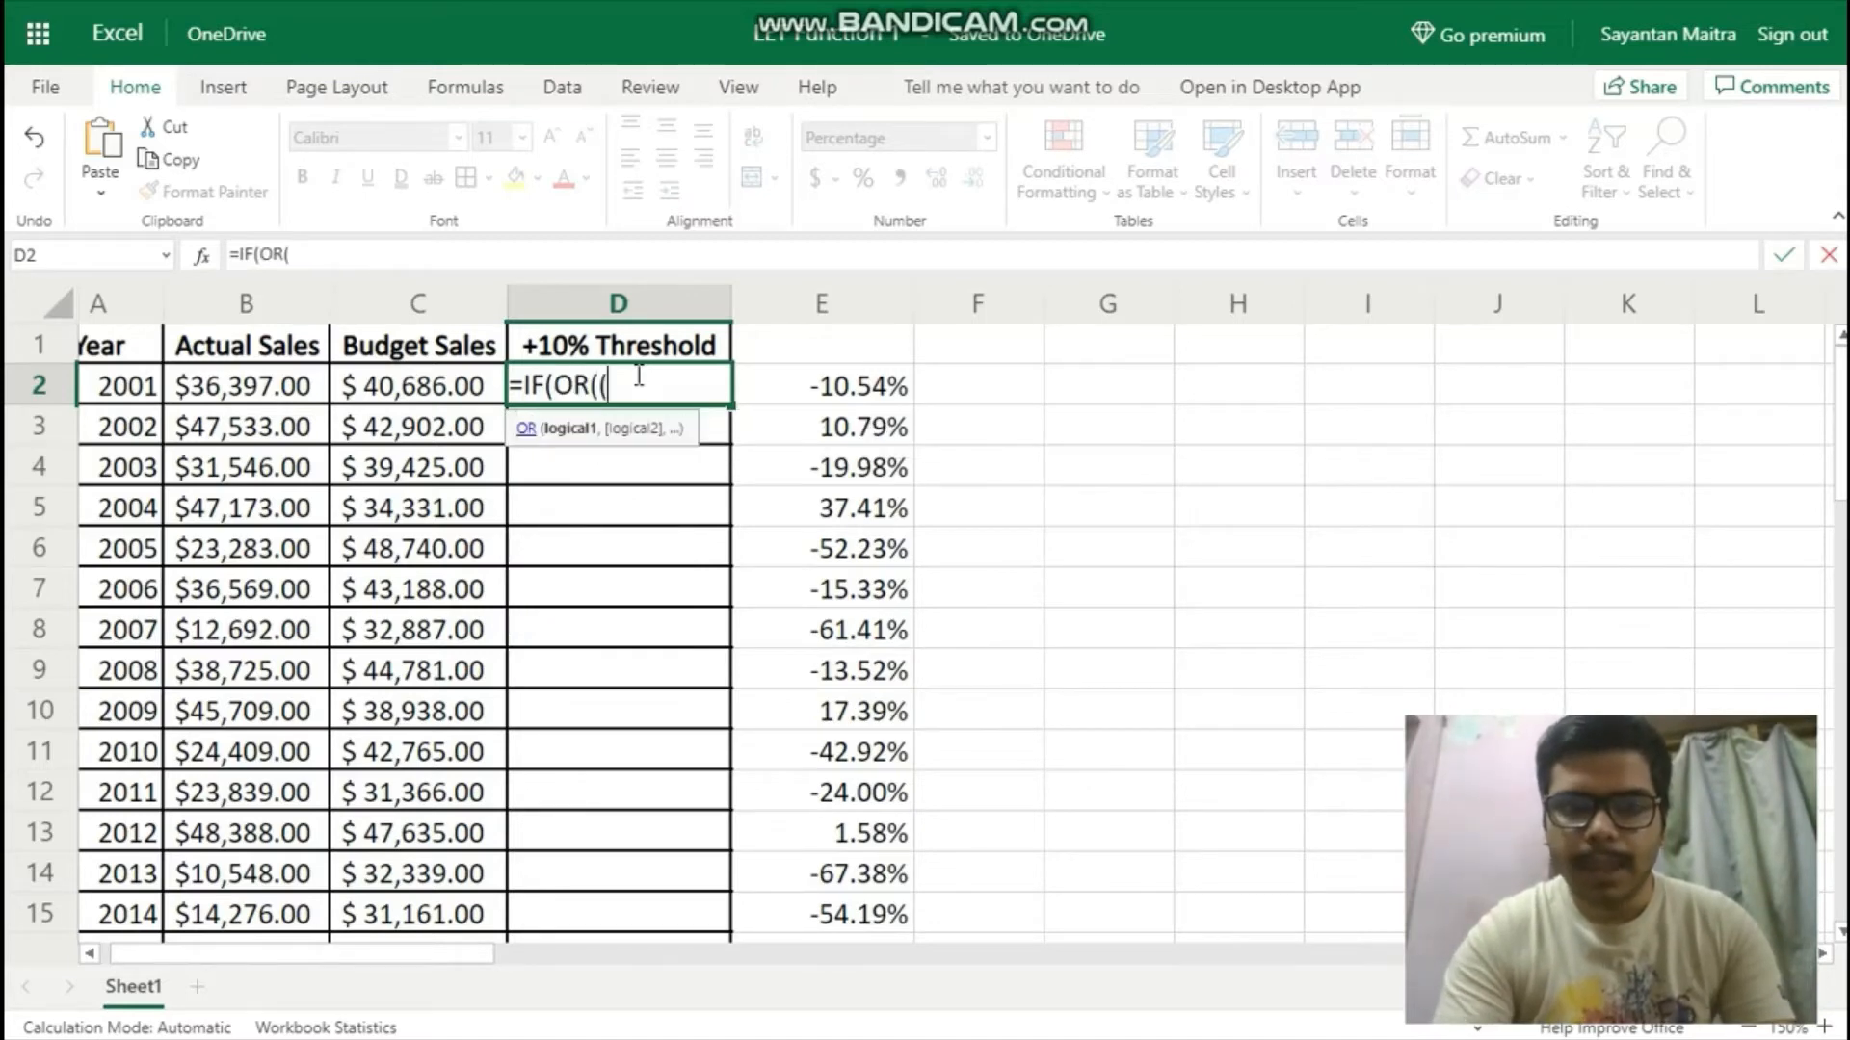
{"action": "type", "text": "B2-"}
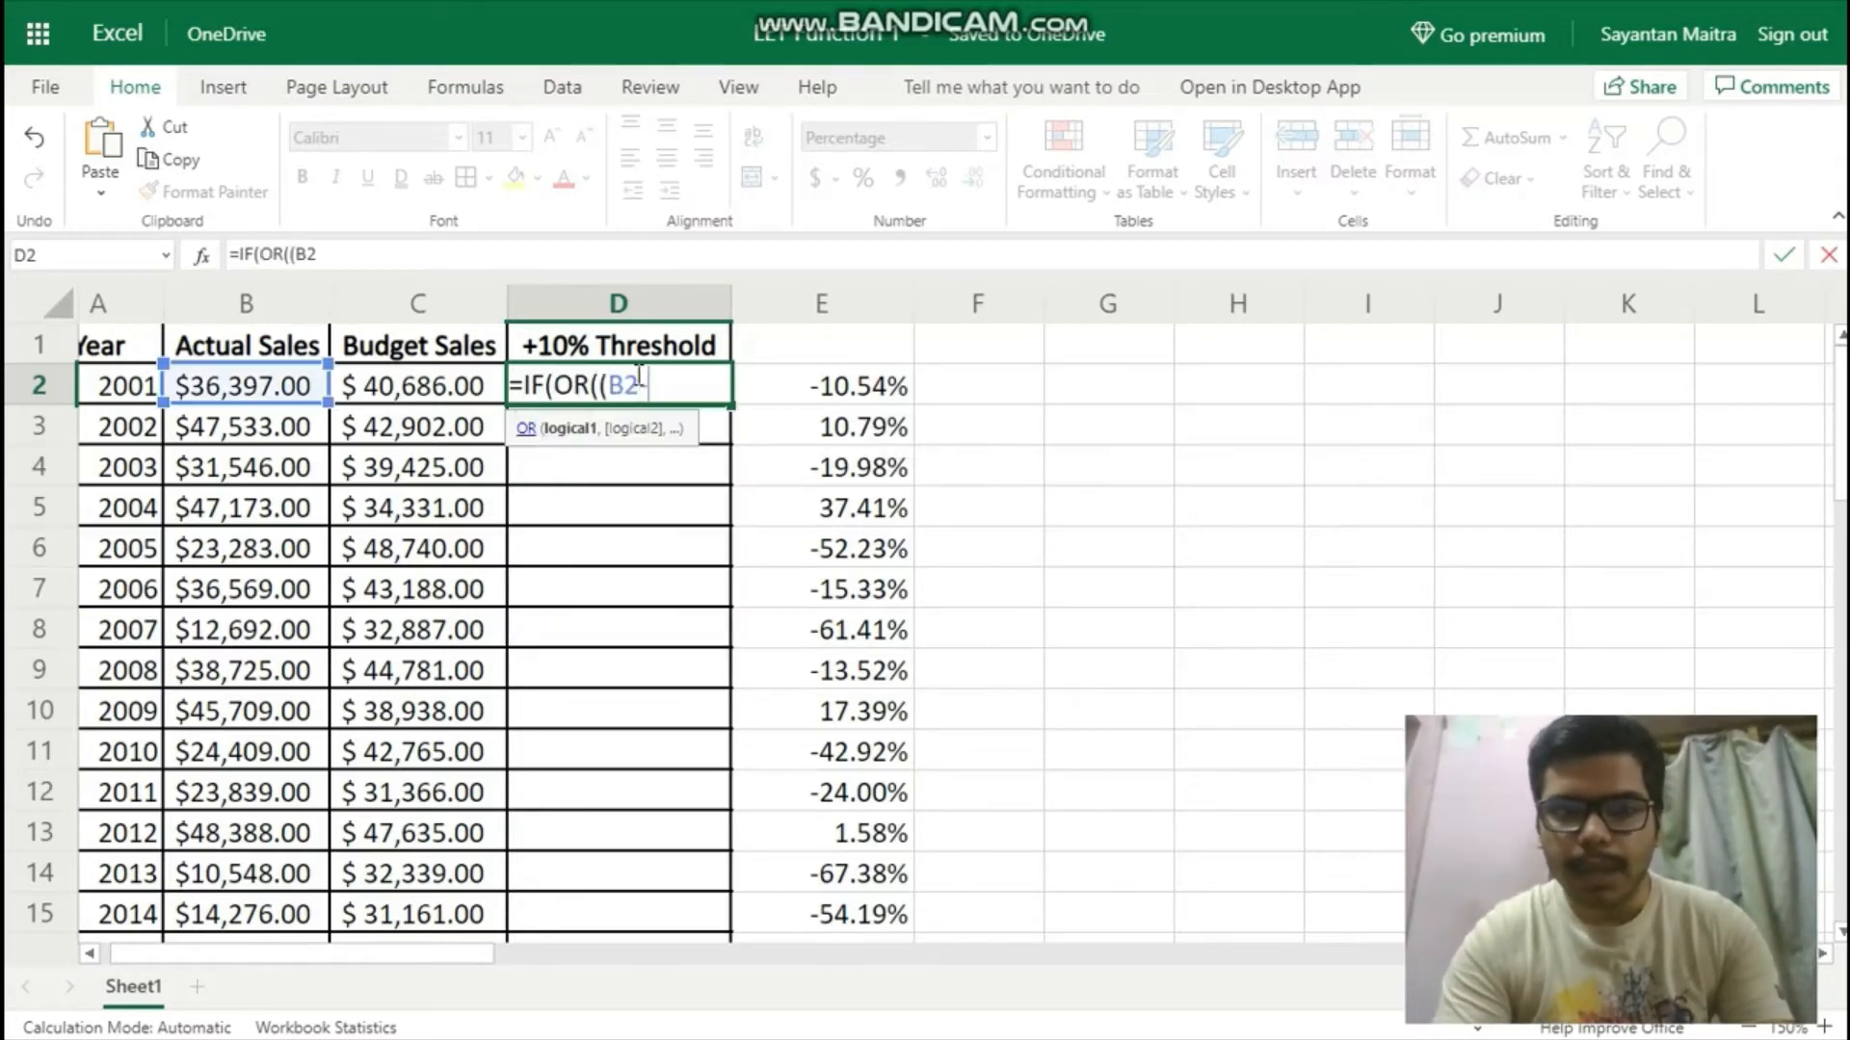
{"action": "type", "text": "C2)"}
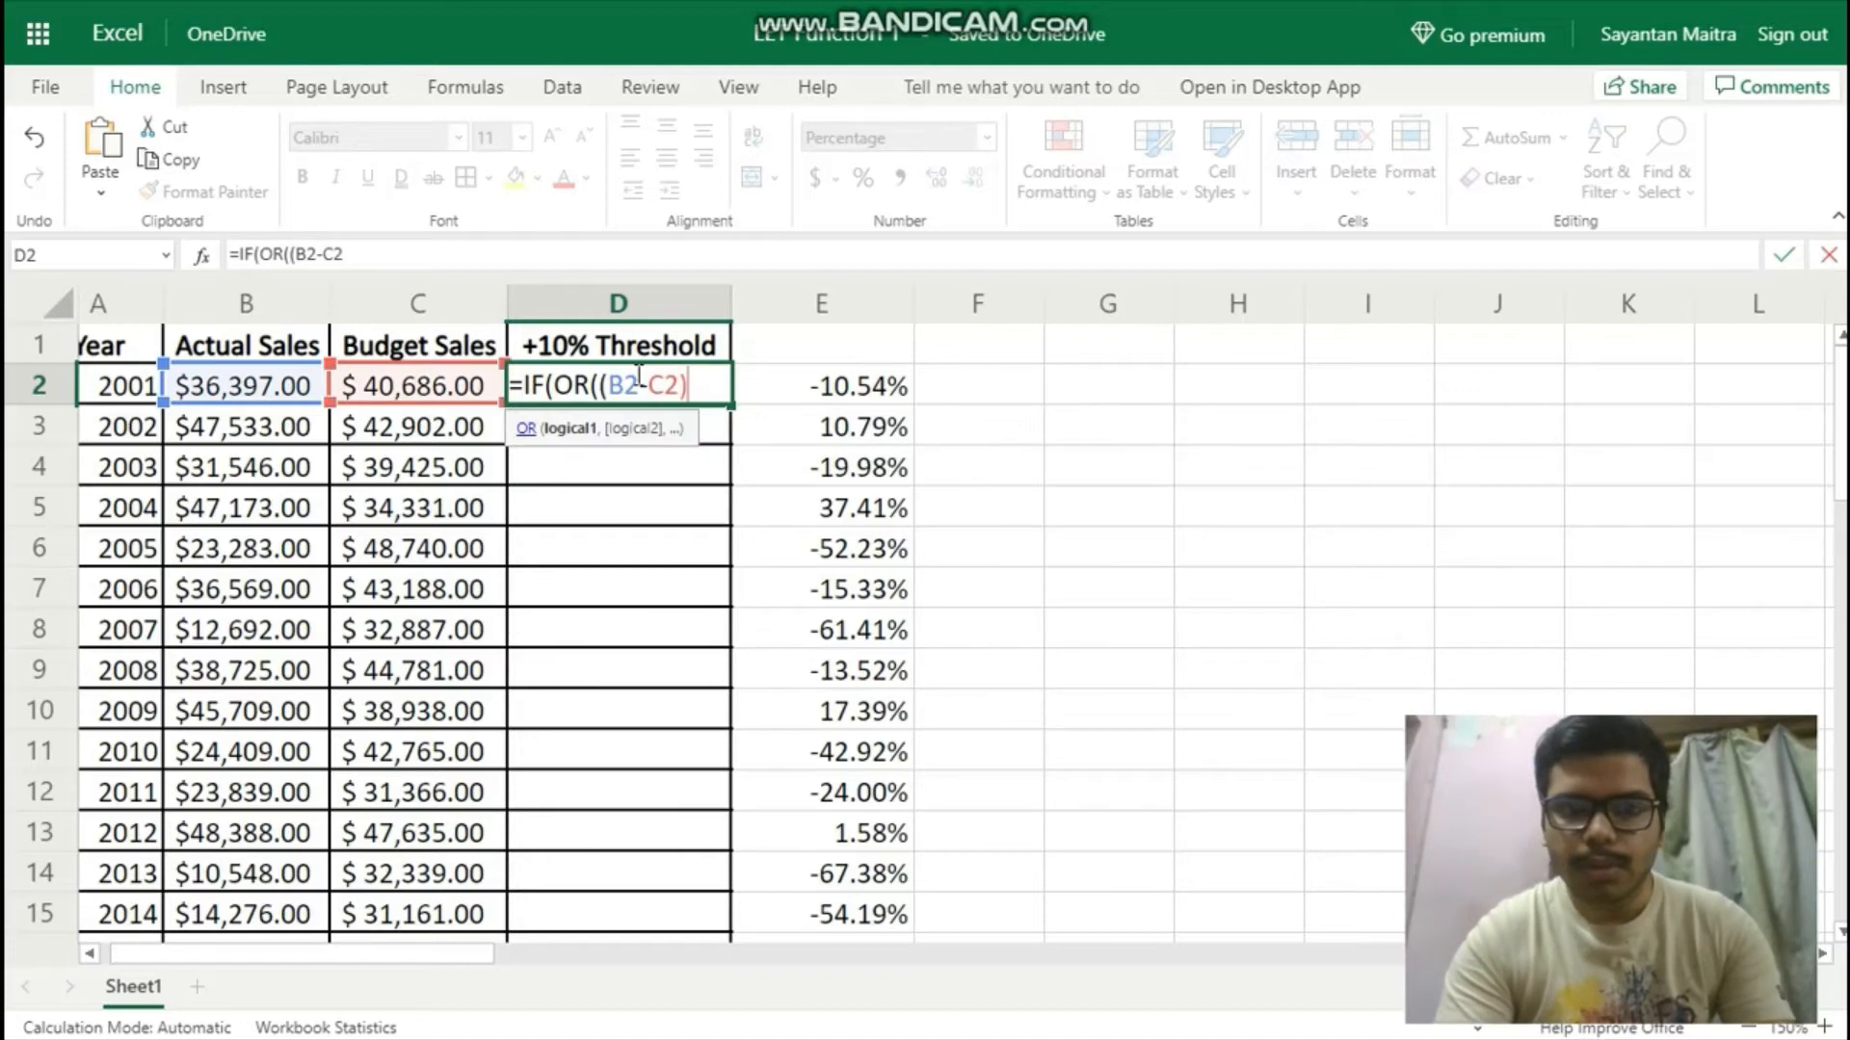
{"action": "type", "text": "/C2"}
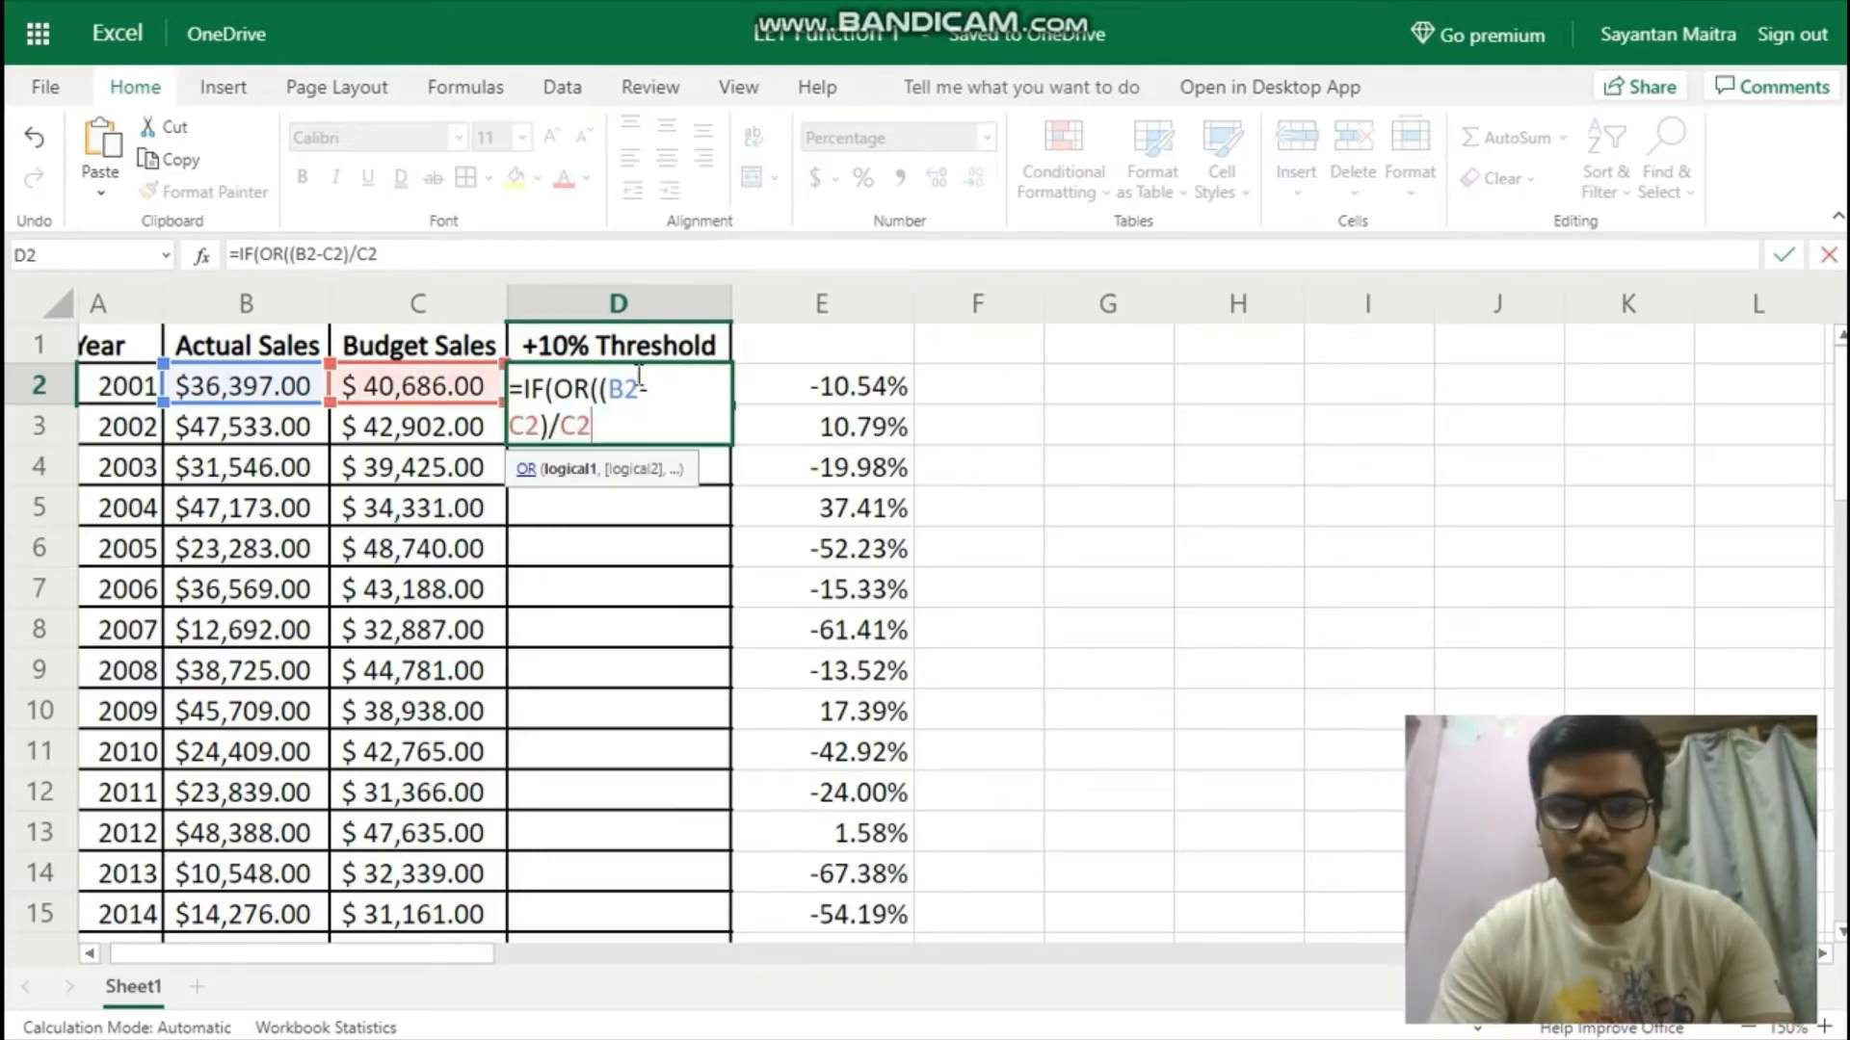
{"action": "type", "text": ">"}
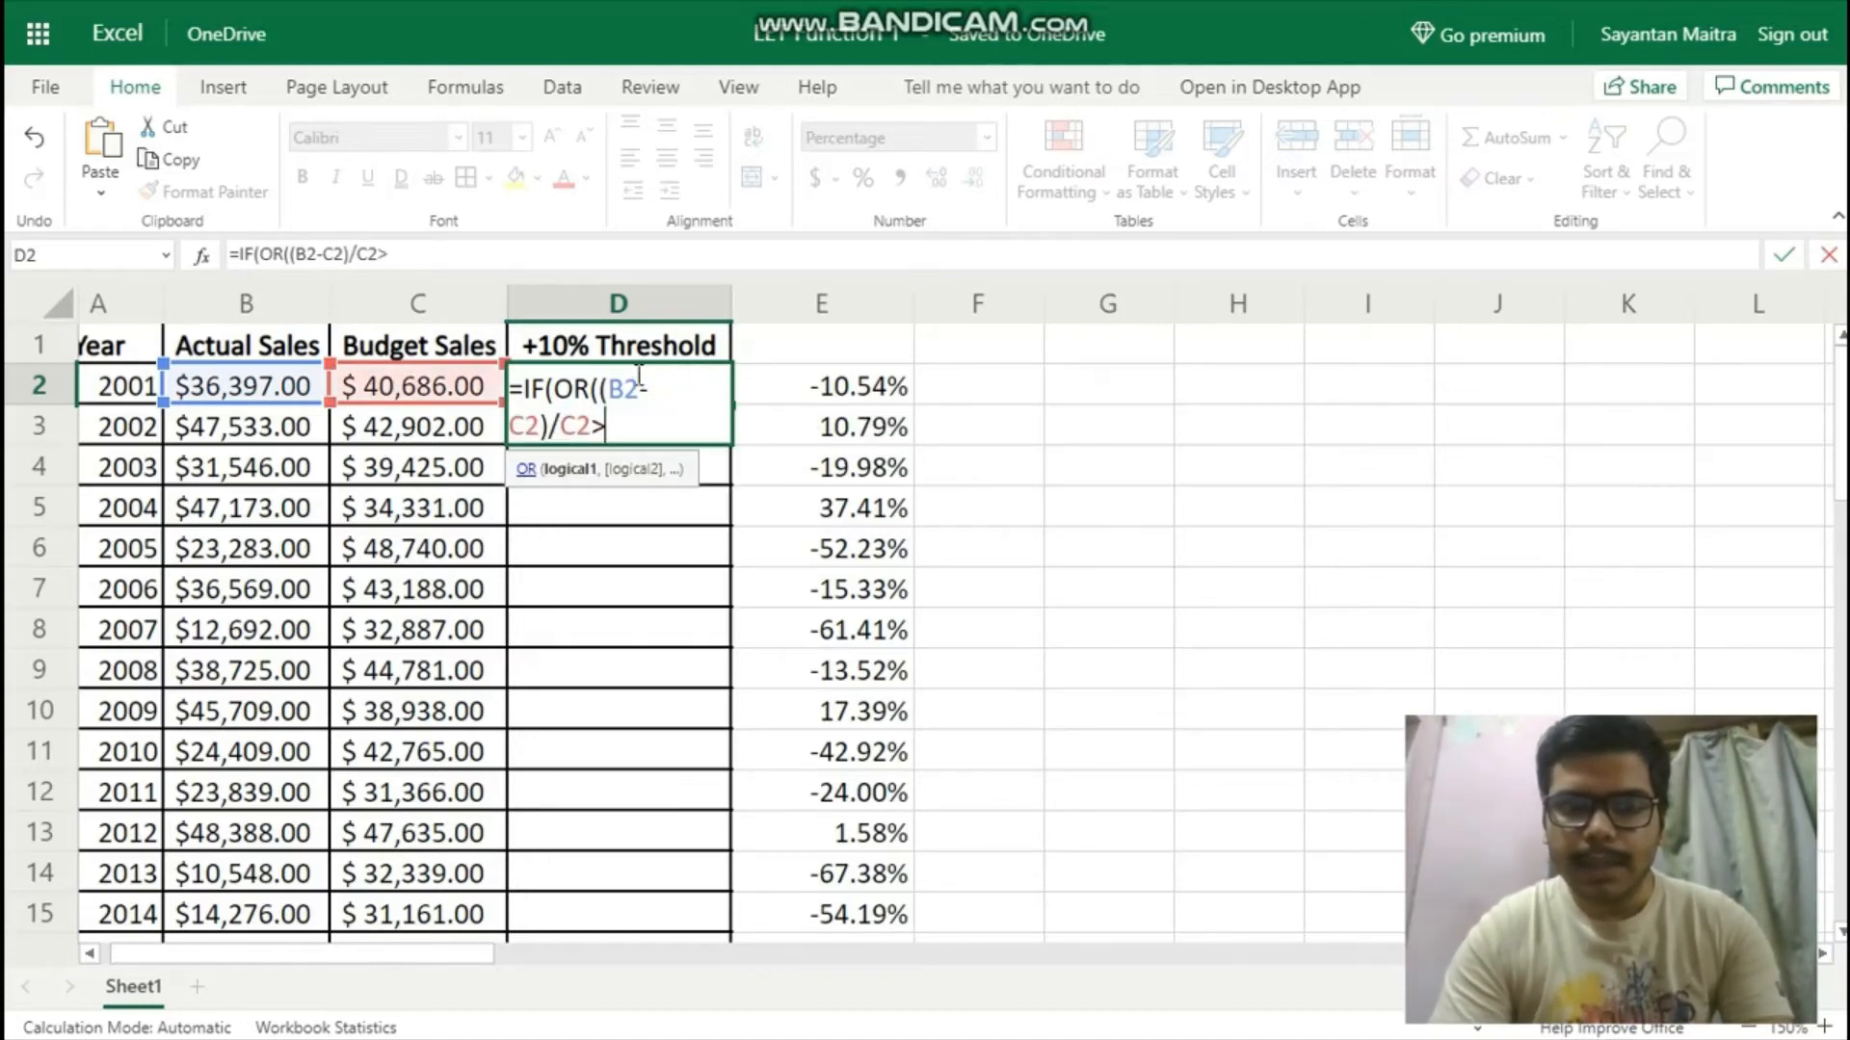
{"action": "type", "text": "10"}
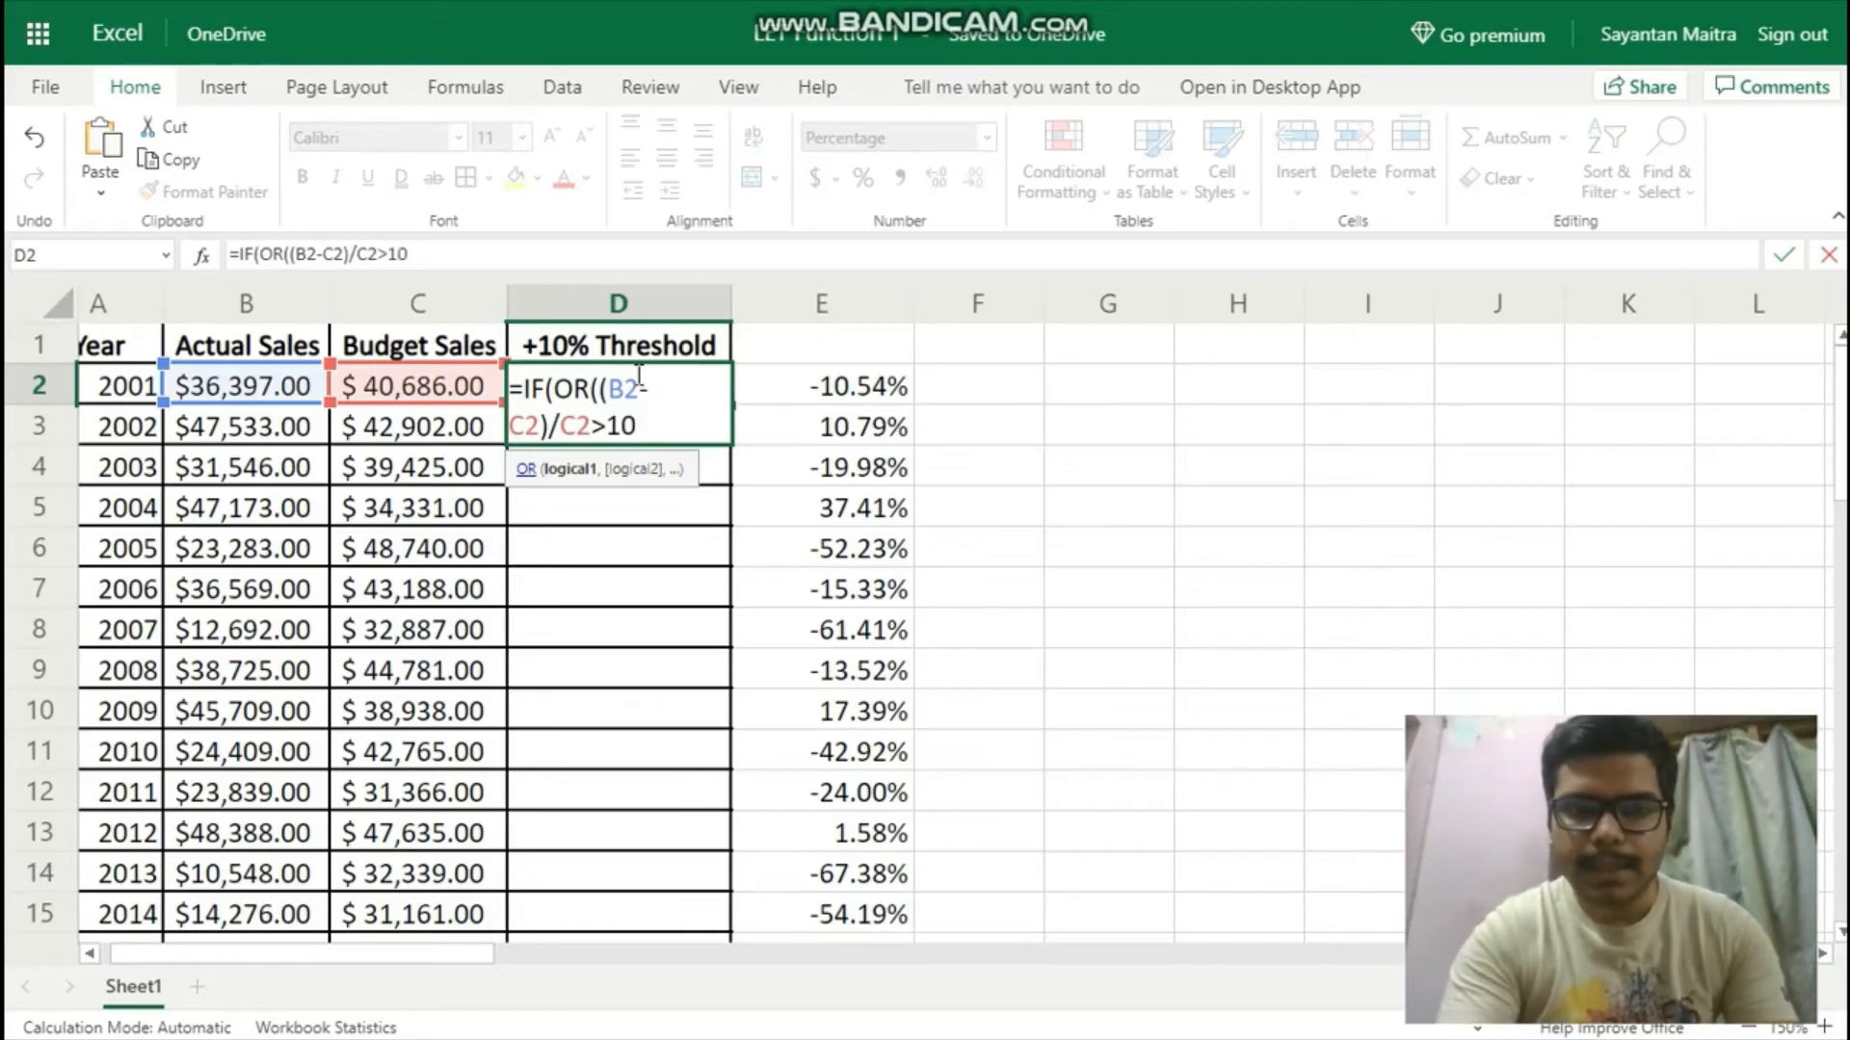
{"action": "type", "text": "%"}
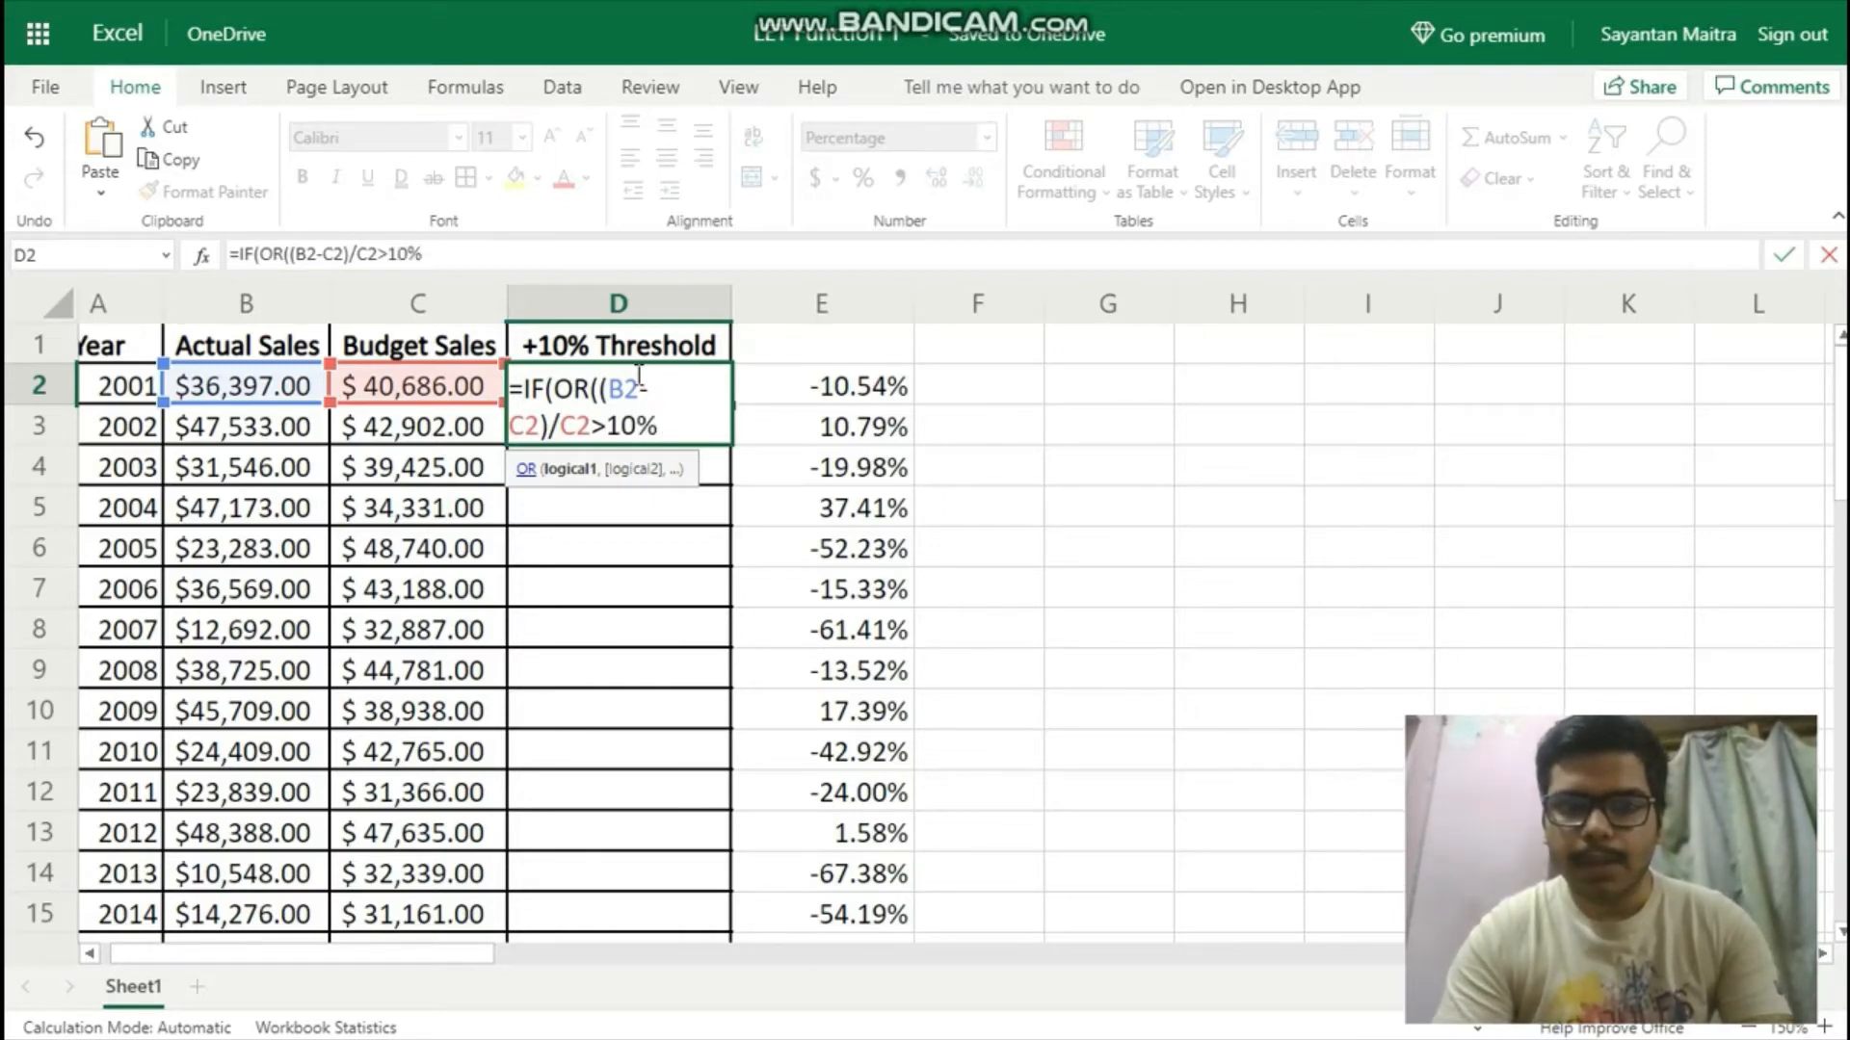
{"action": "type", "text": ","}
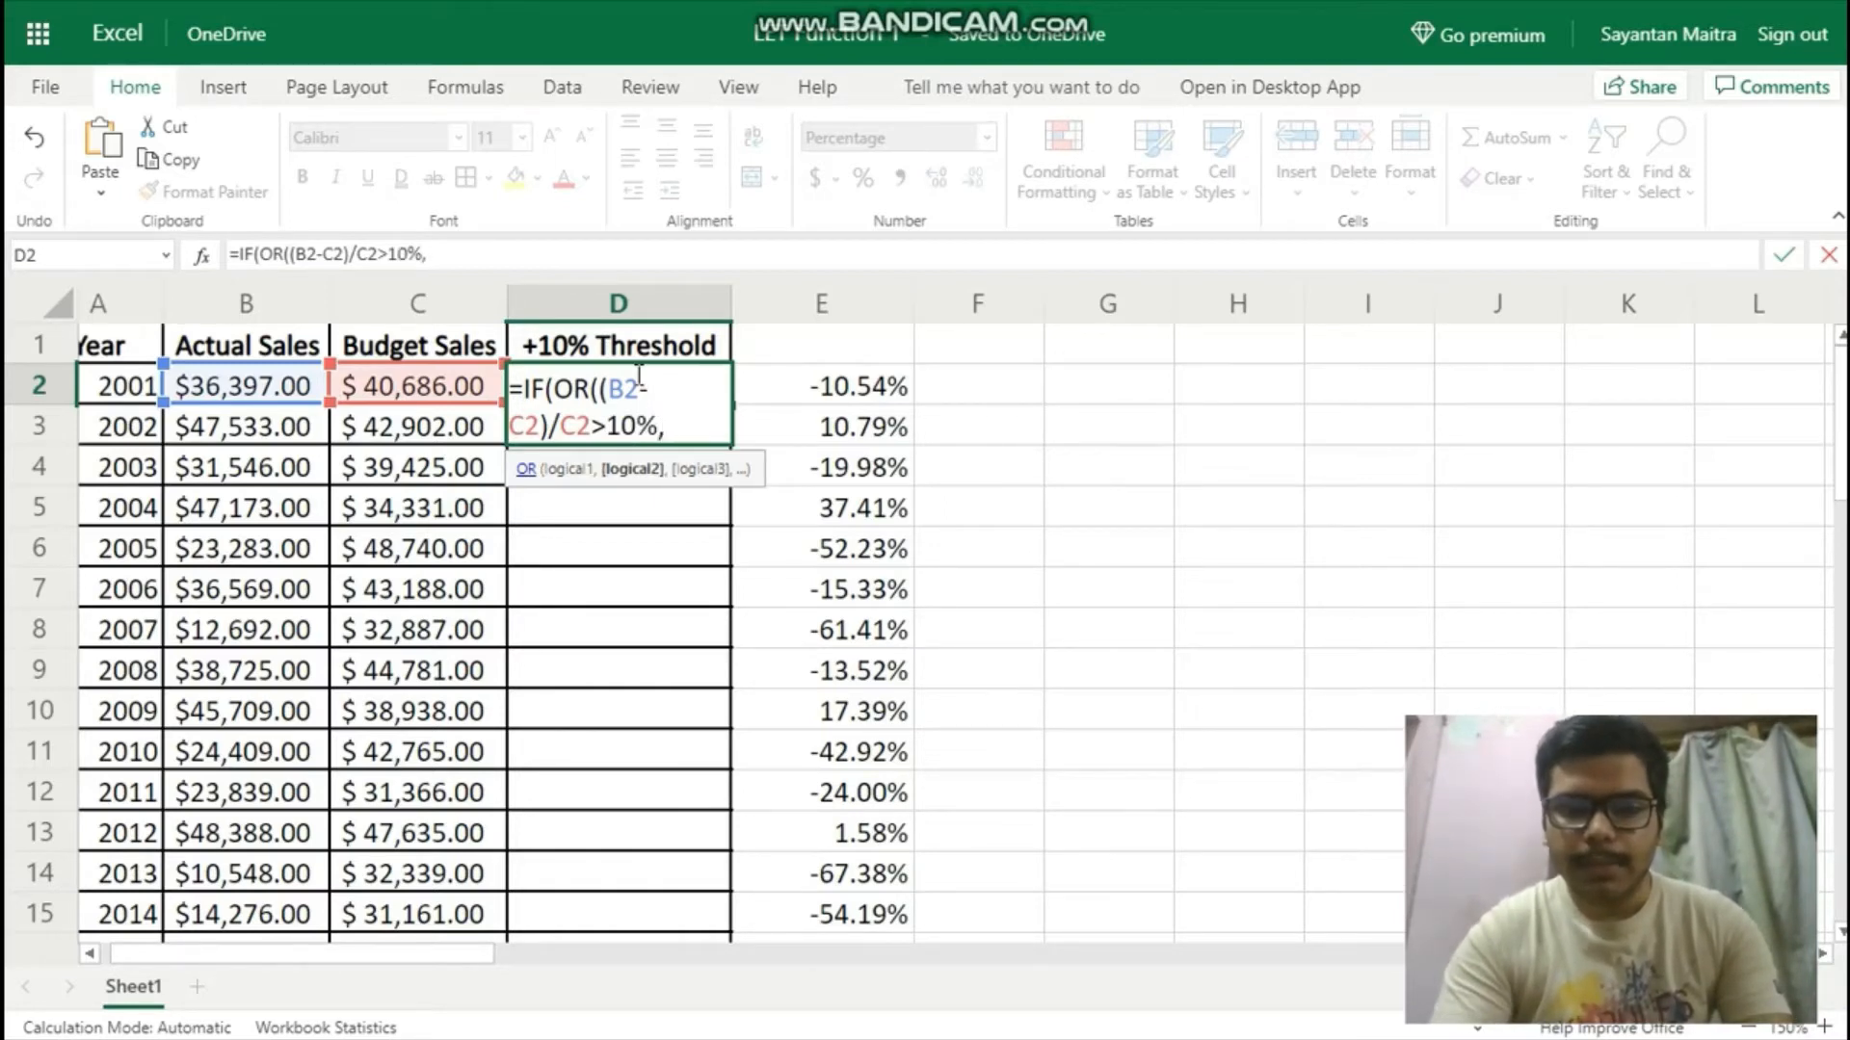
{"action": "type", "text": "(B2-C"}
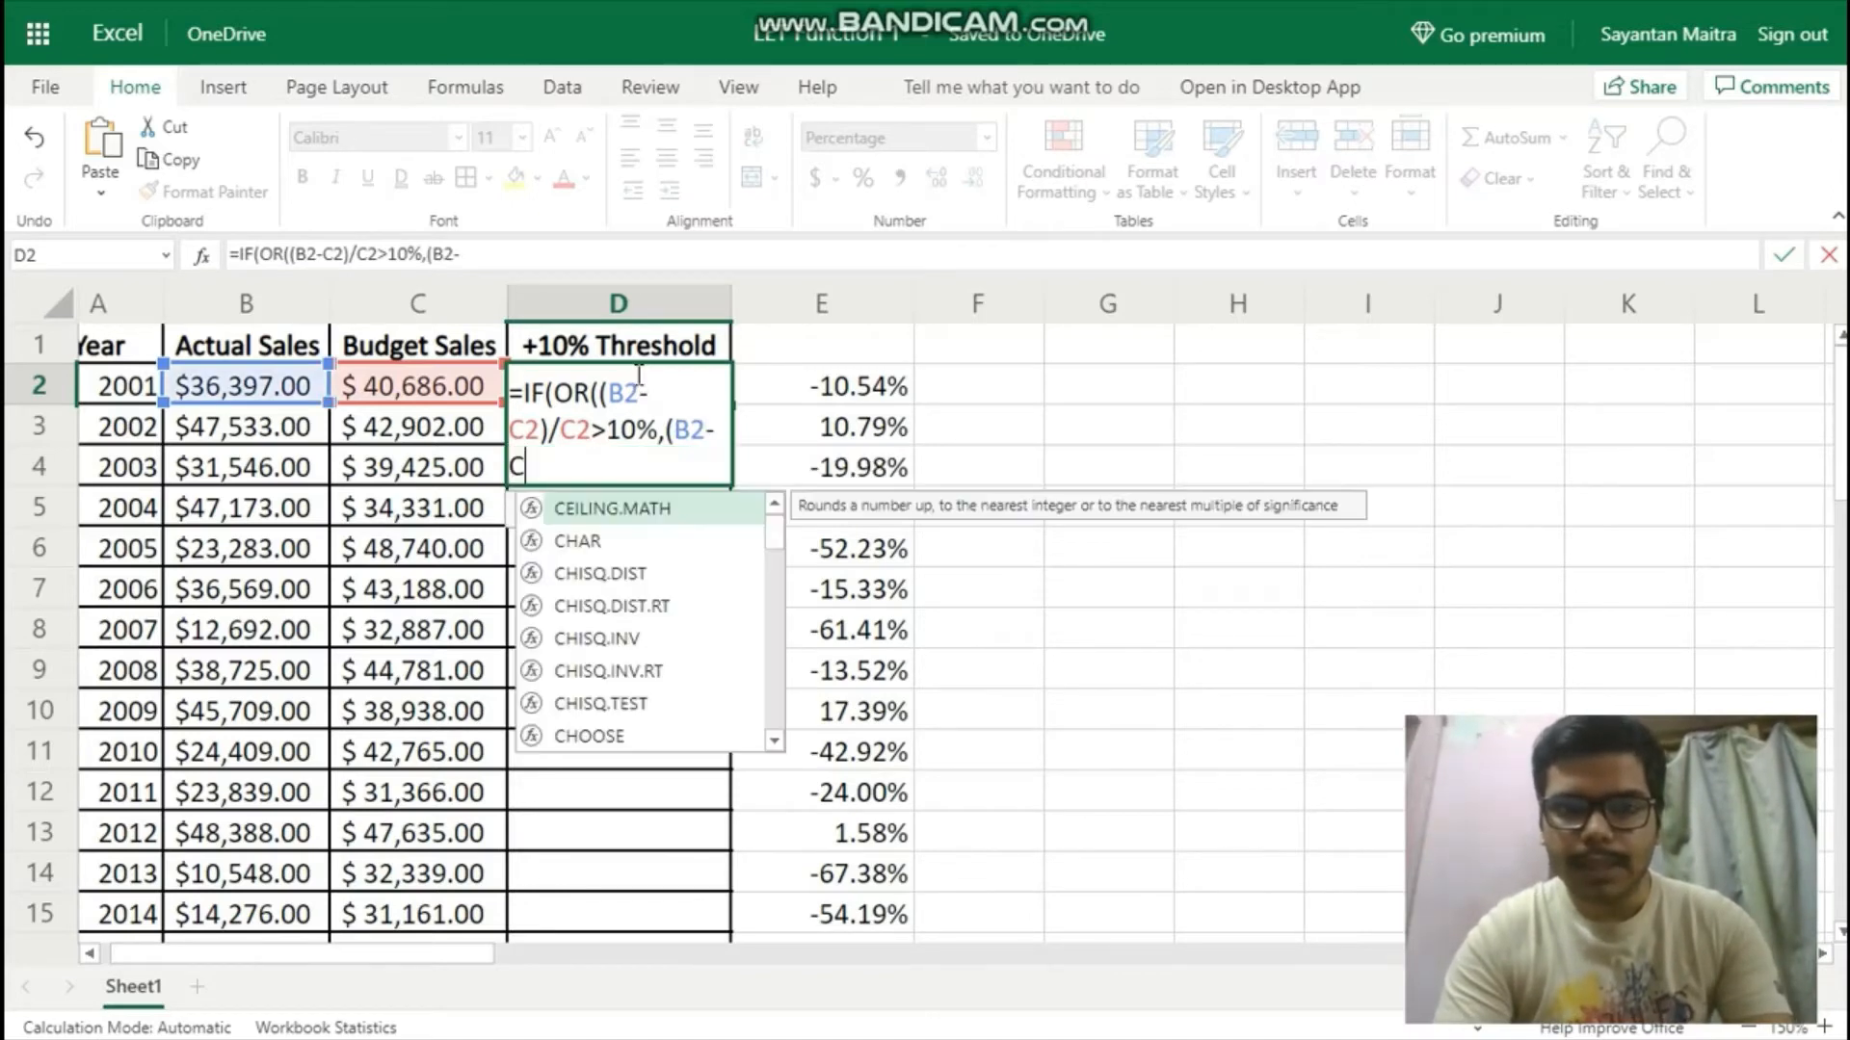
{"action": "type", "text": "2"}
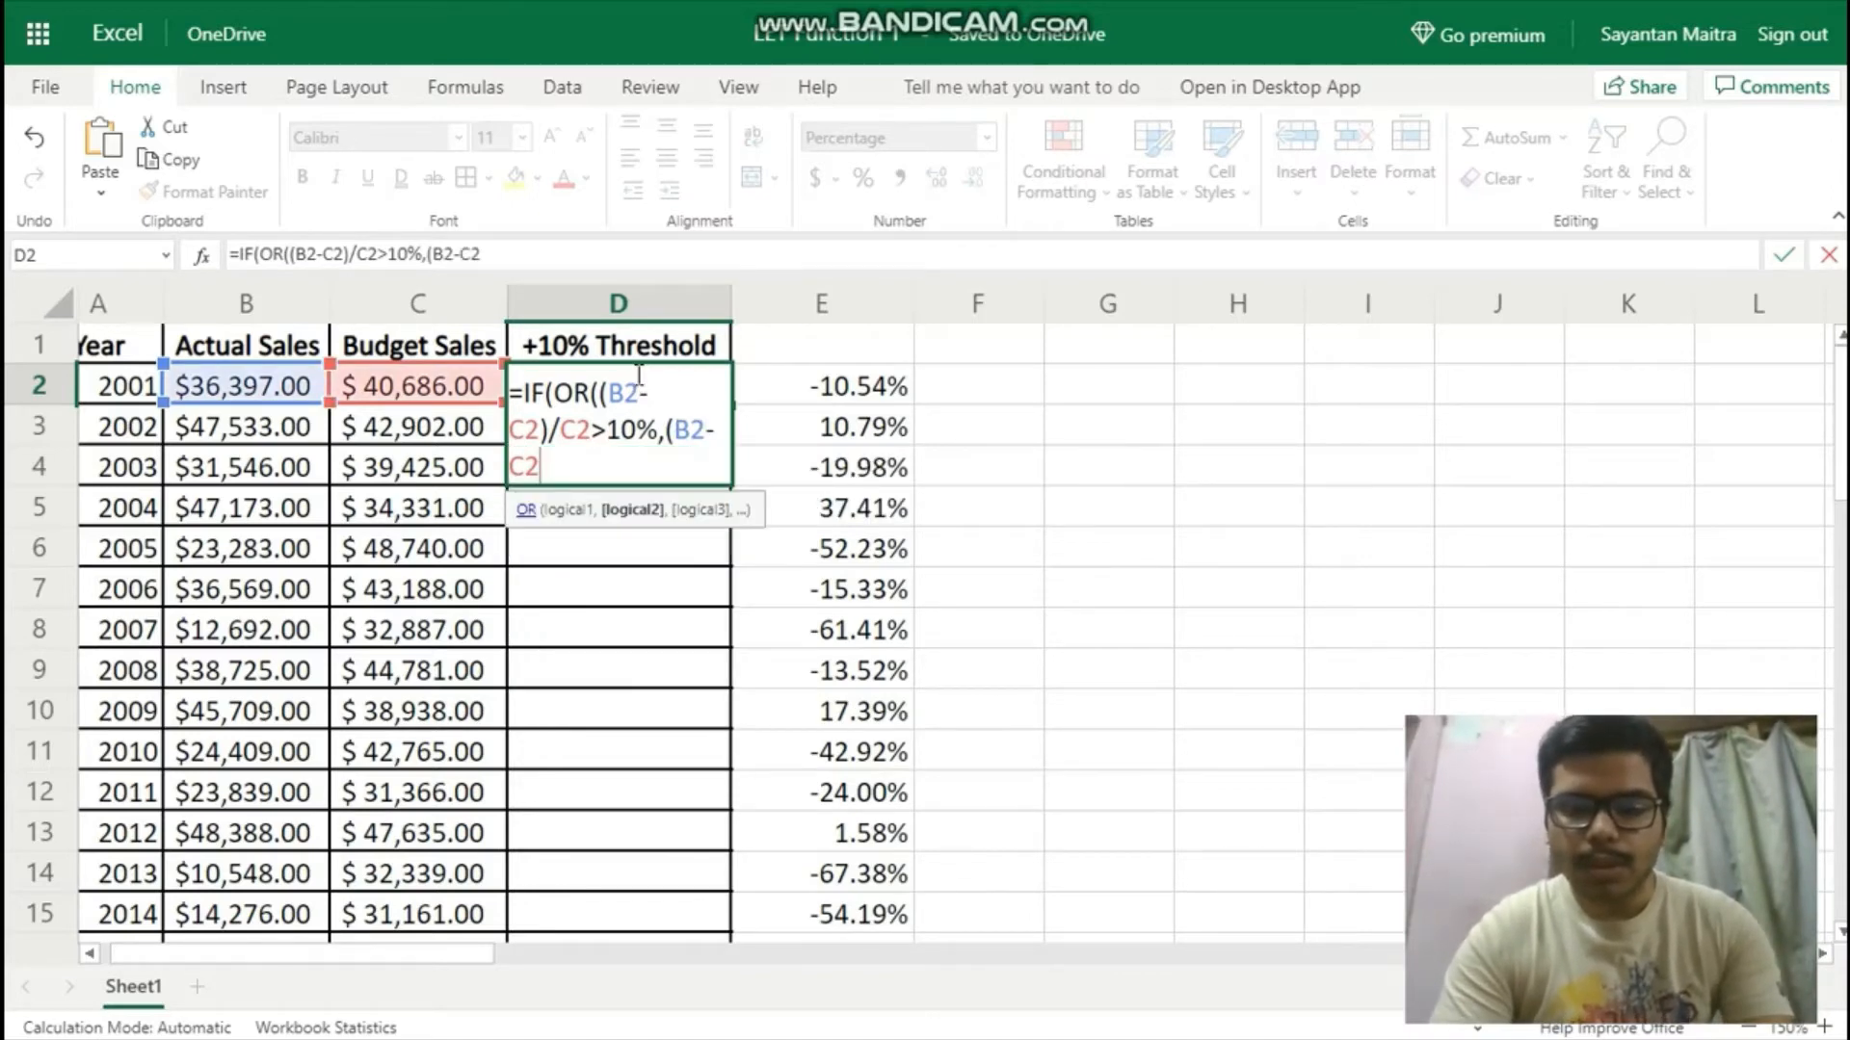
{"action": "type", "text": ")/C2"}
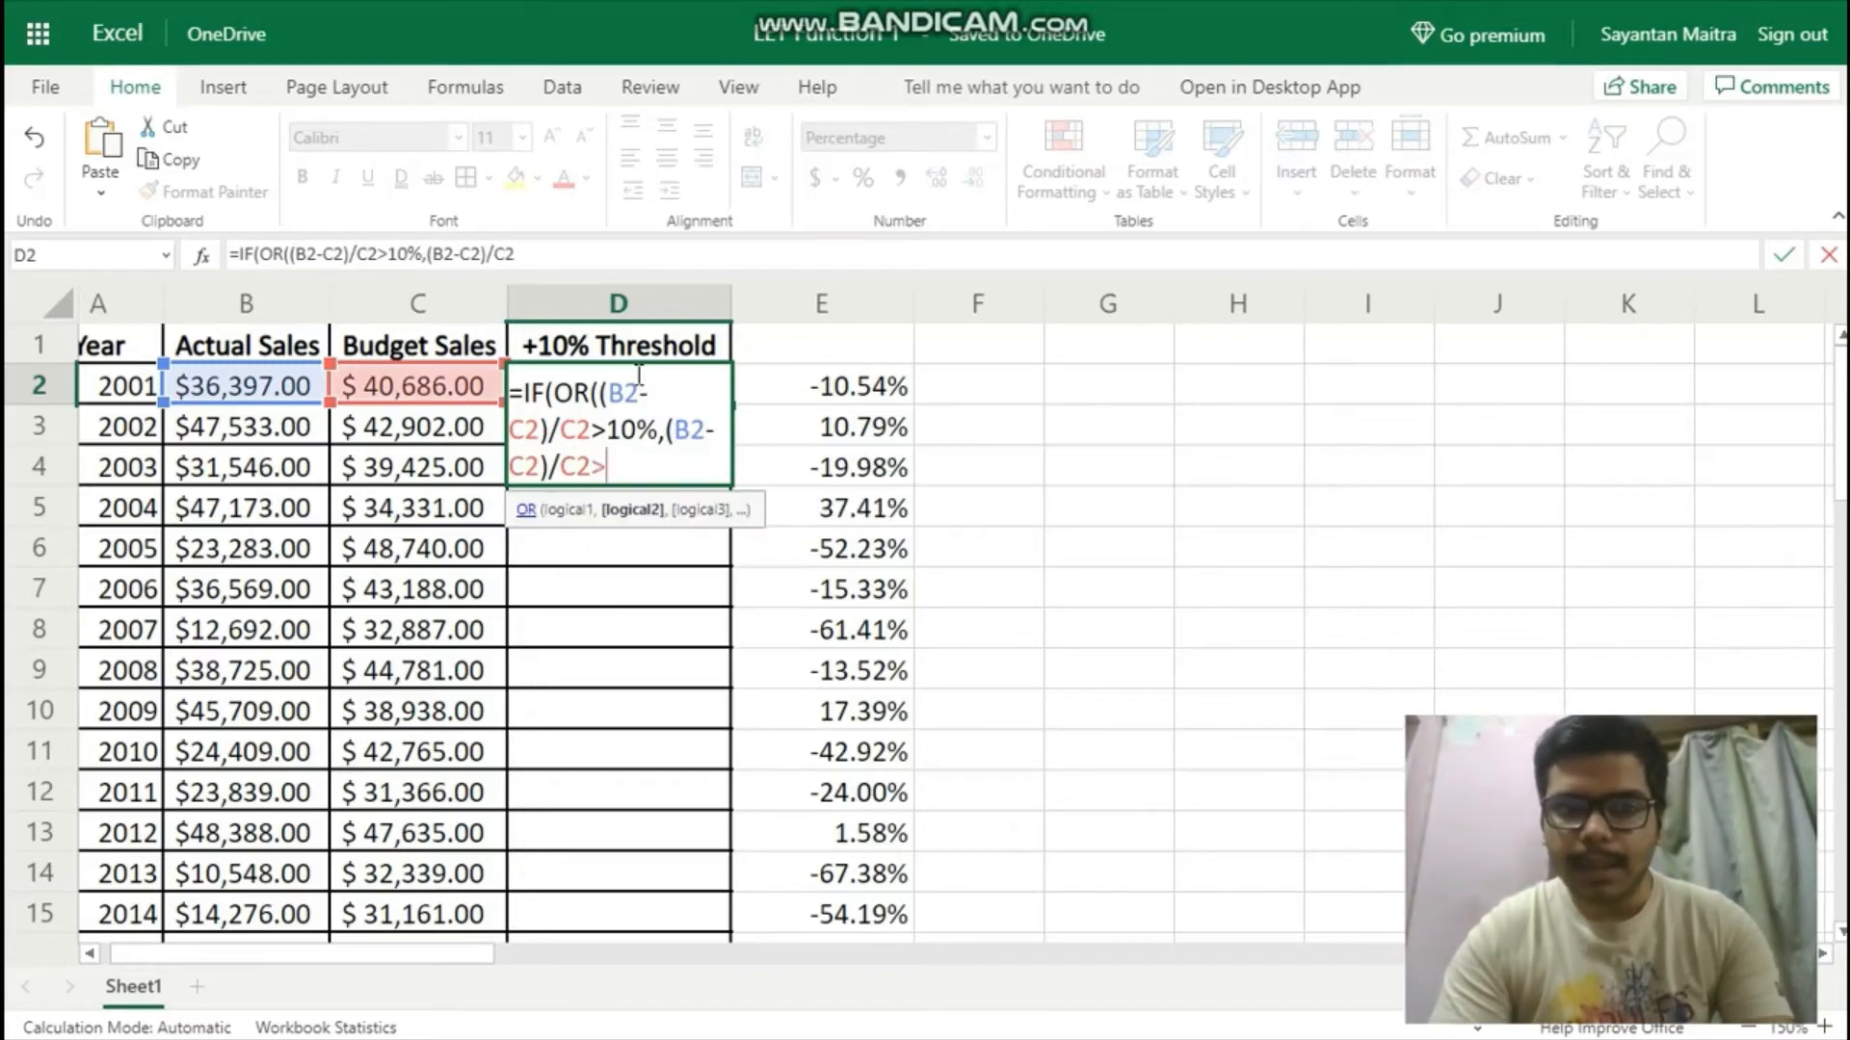
{"action": "type", "text": ">"}
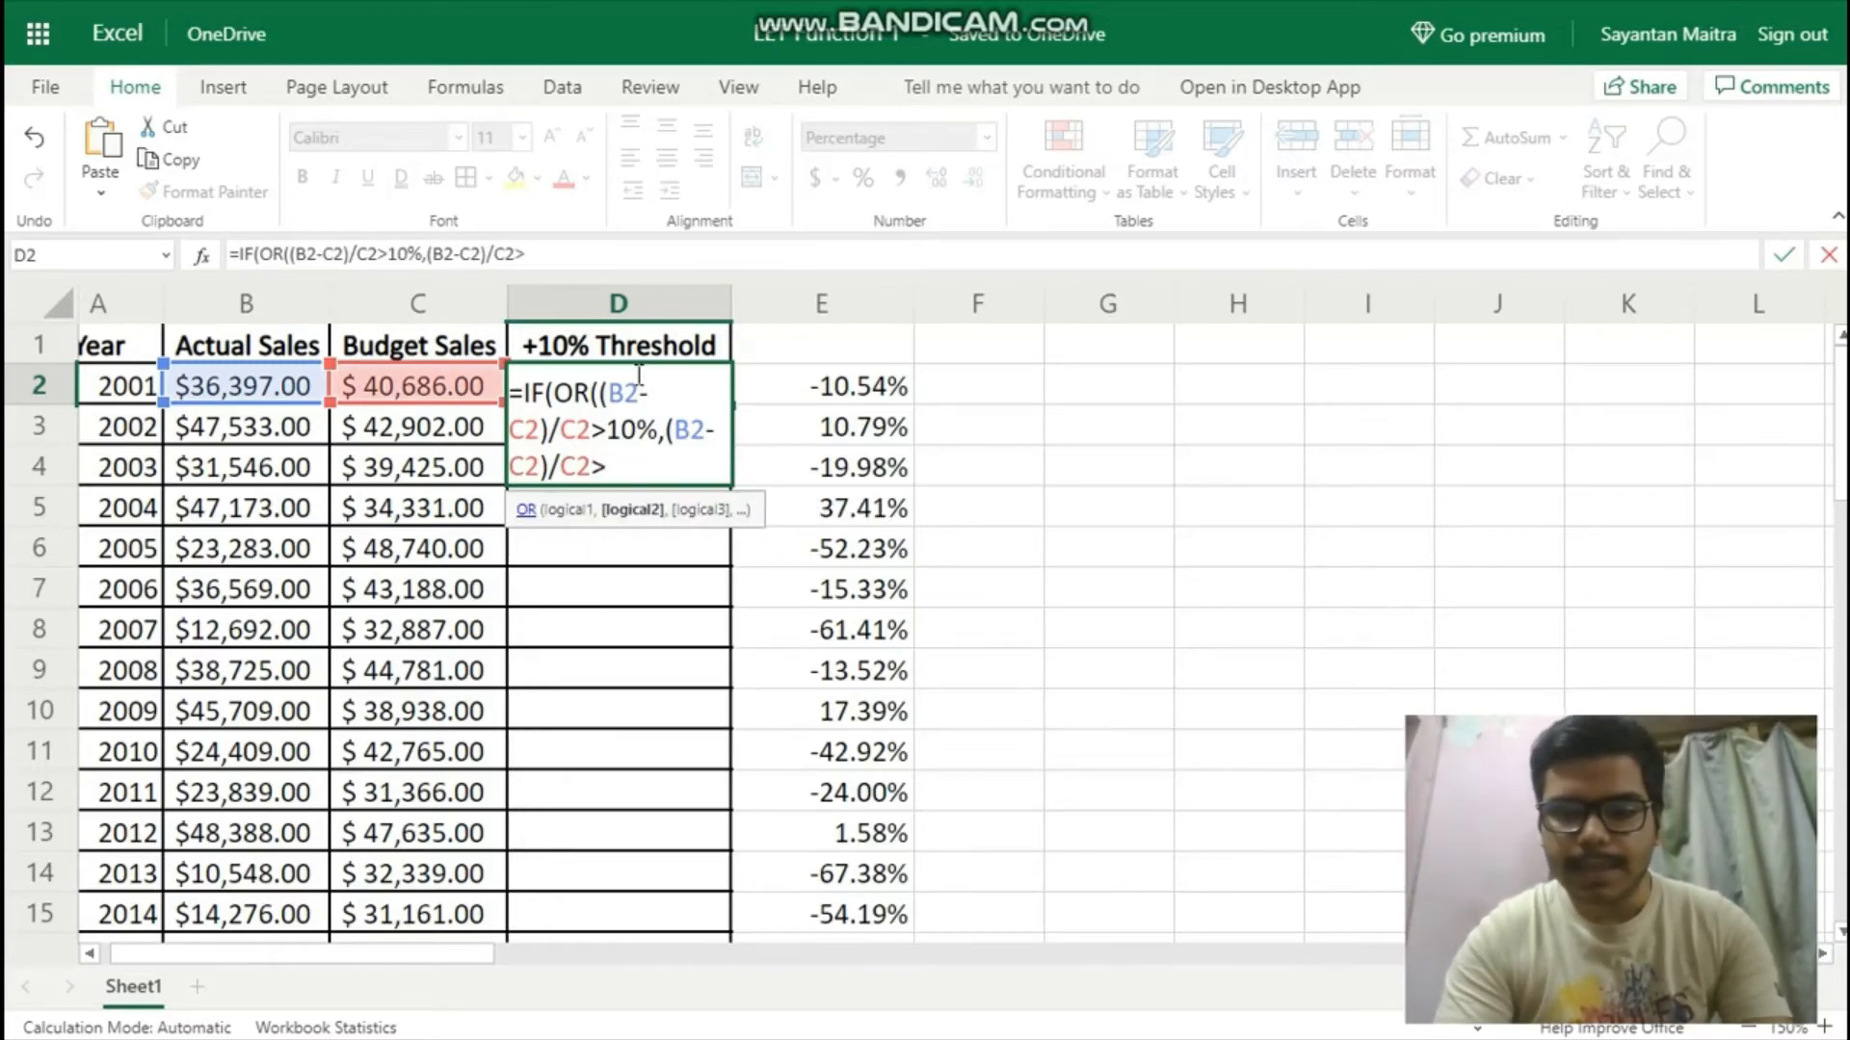
{"action": "type", "text": "-10%"}
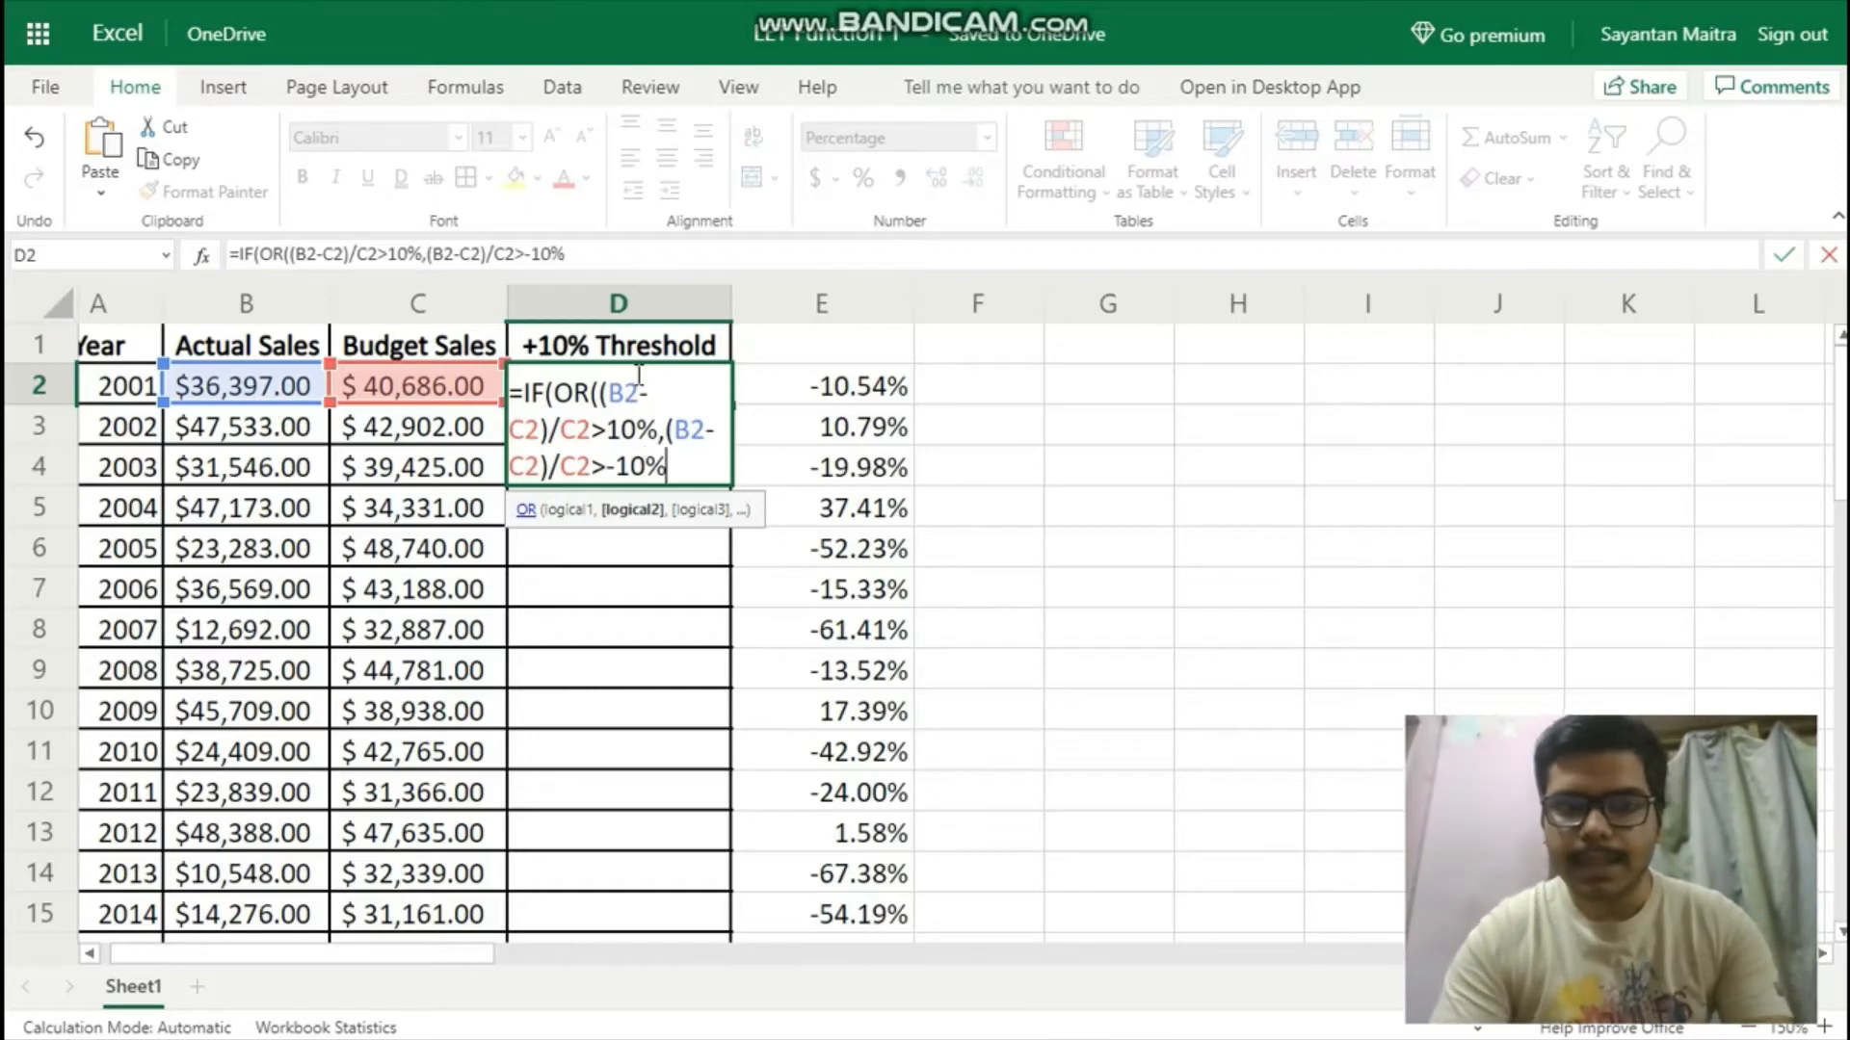
{"action": "type", "text": ")"}
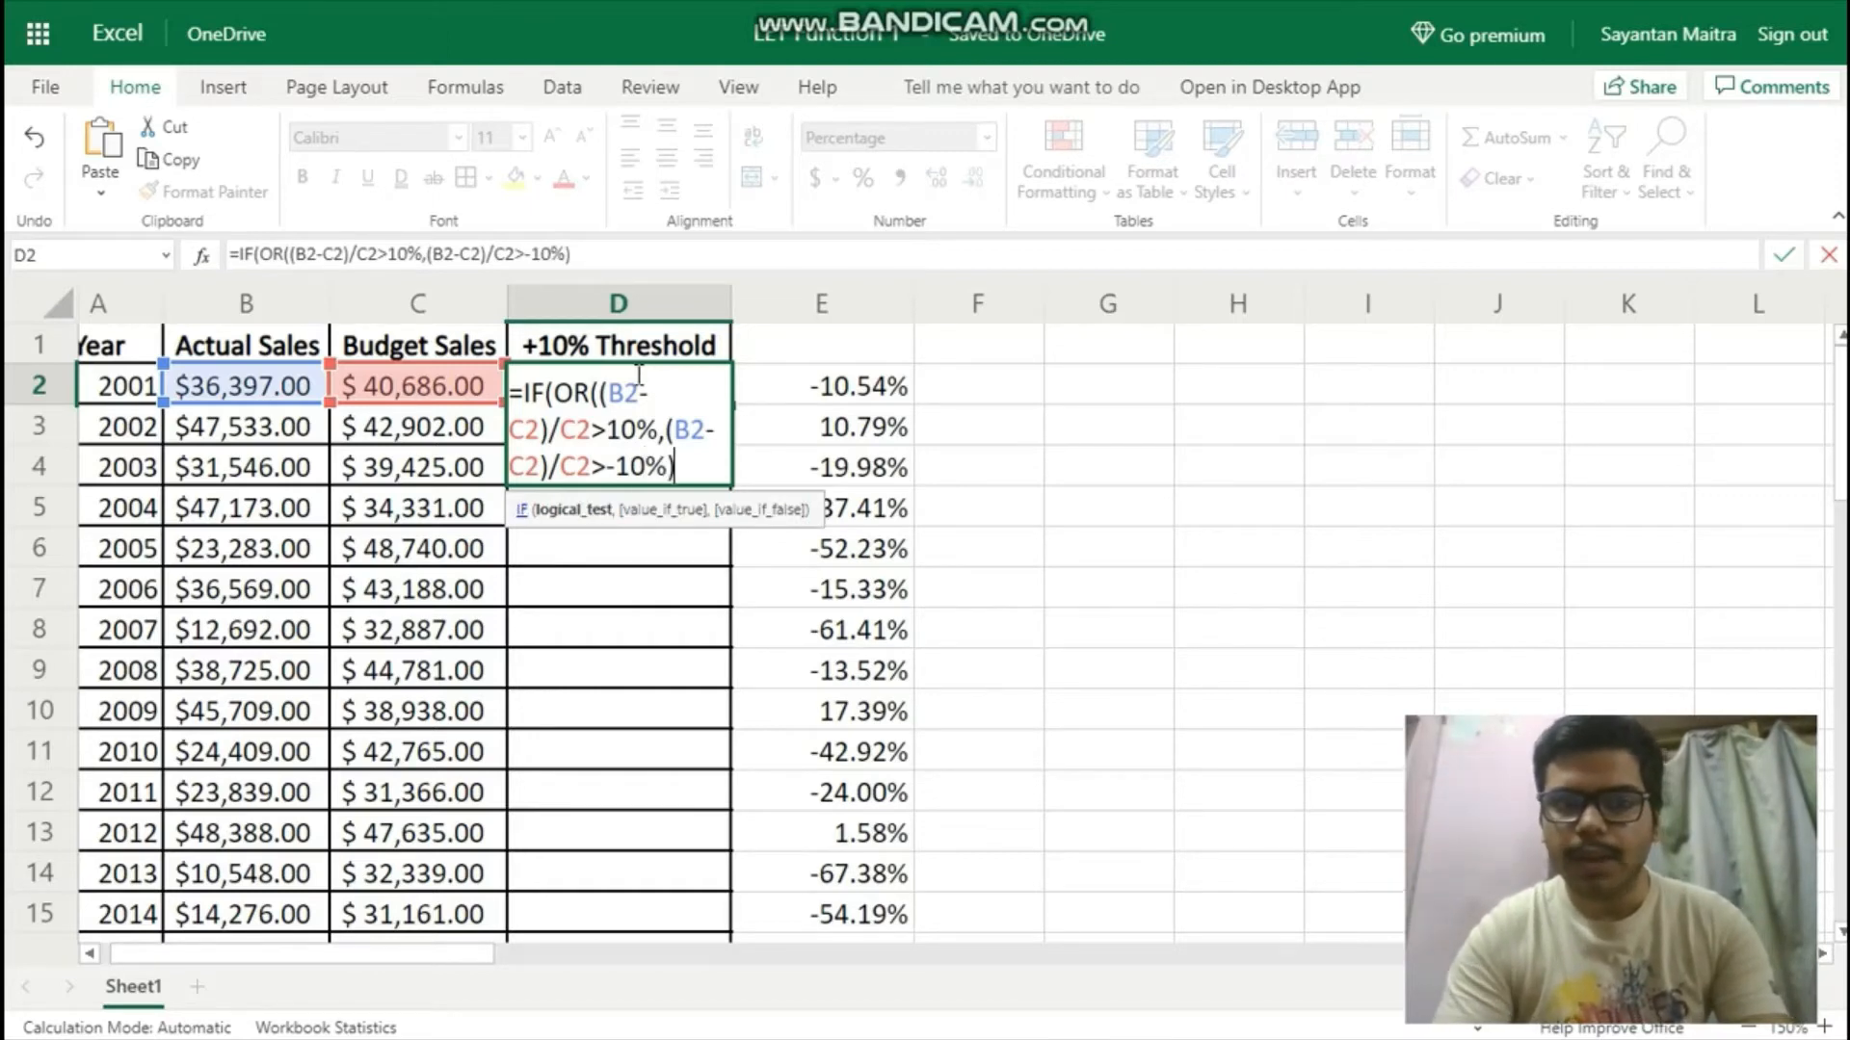
{"action": "type", "text": ","}
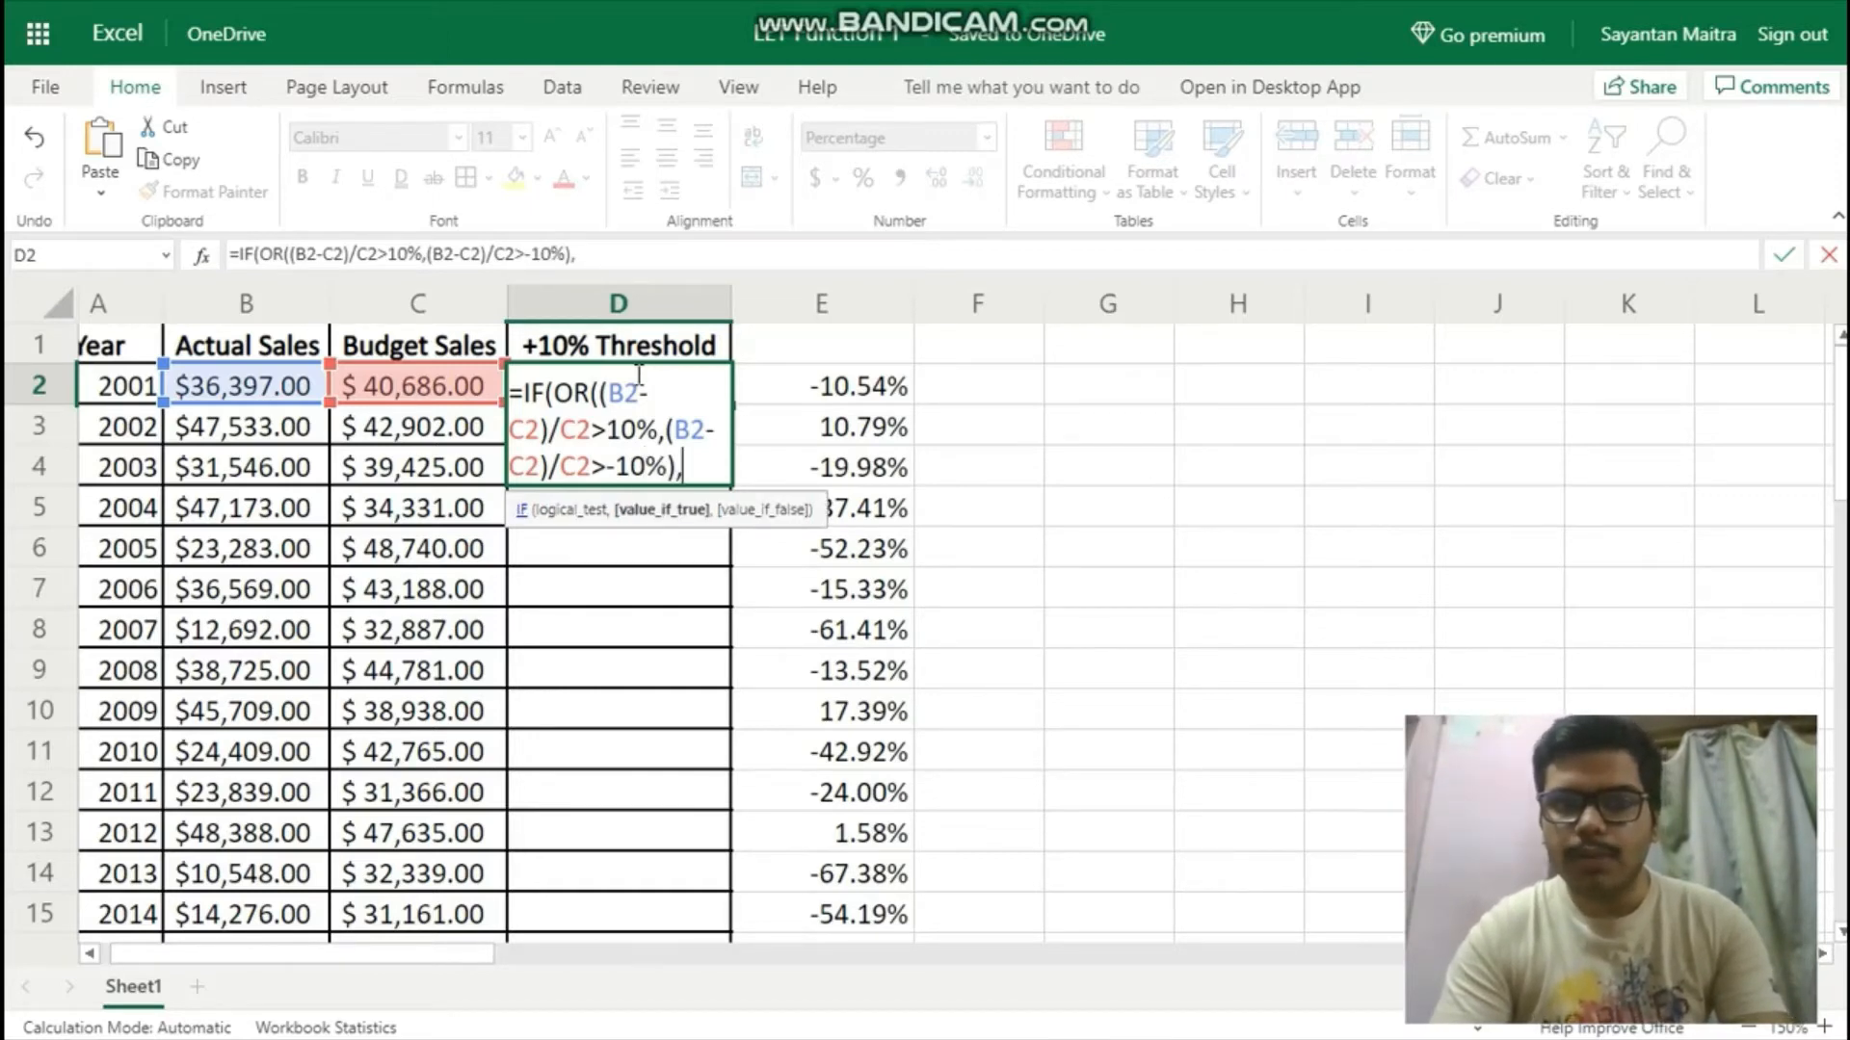
{"action": "type", "text": "B"}
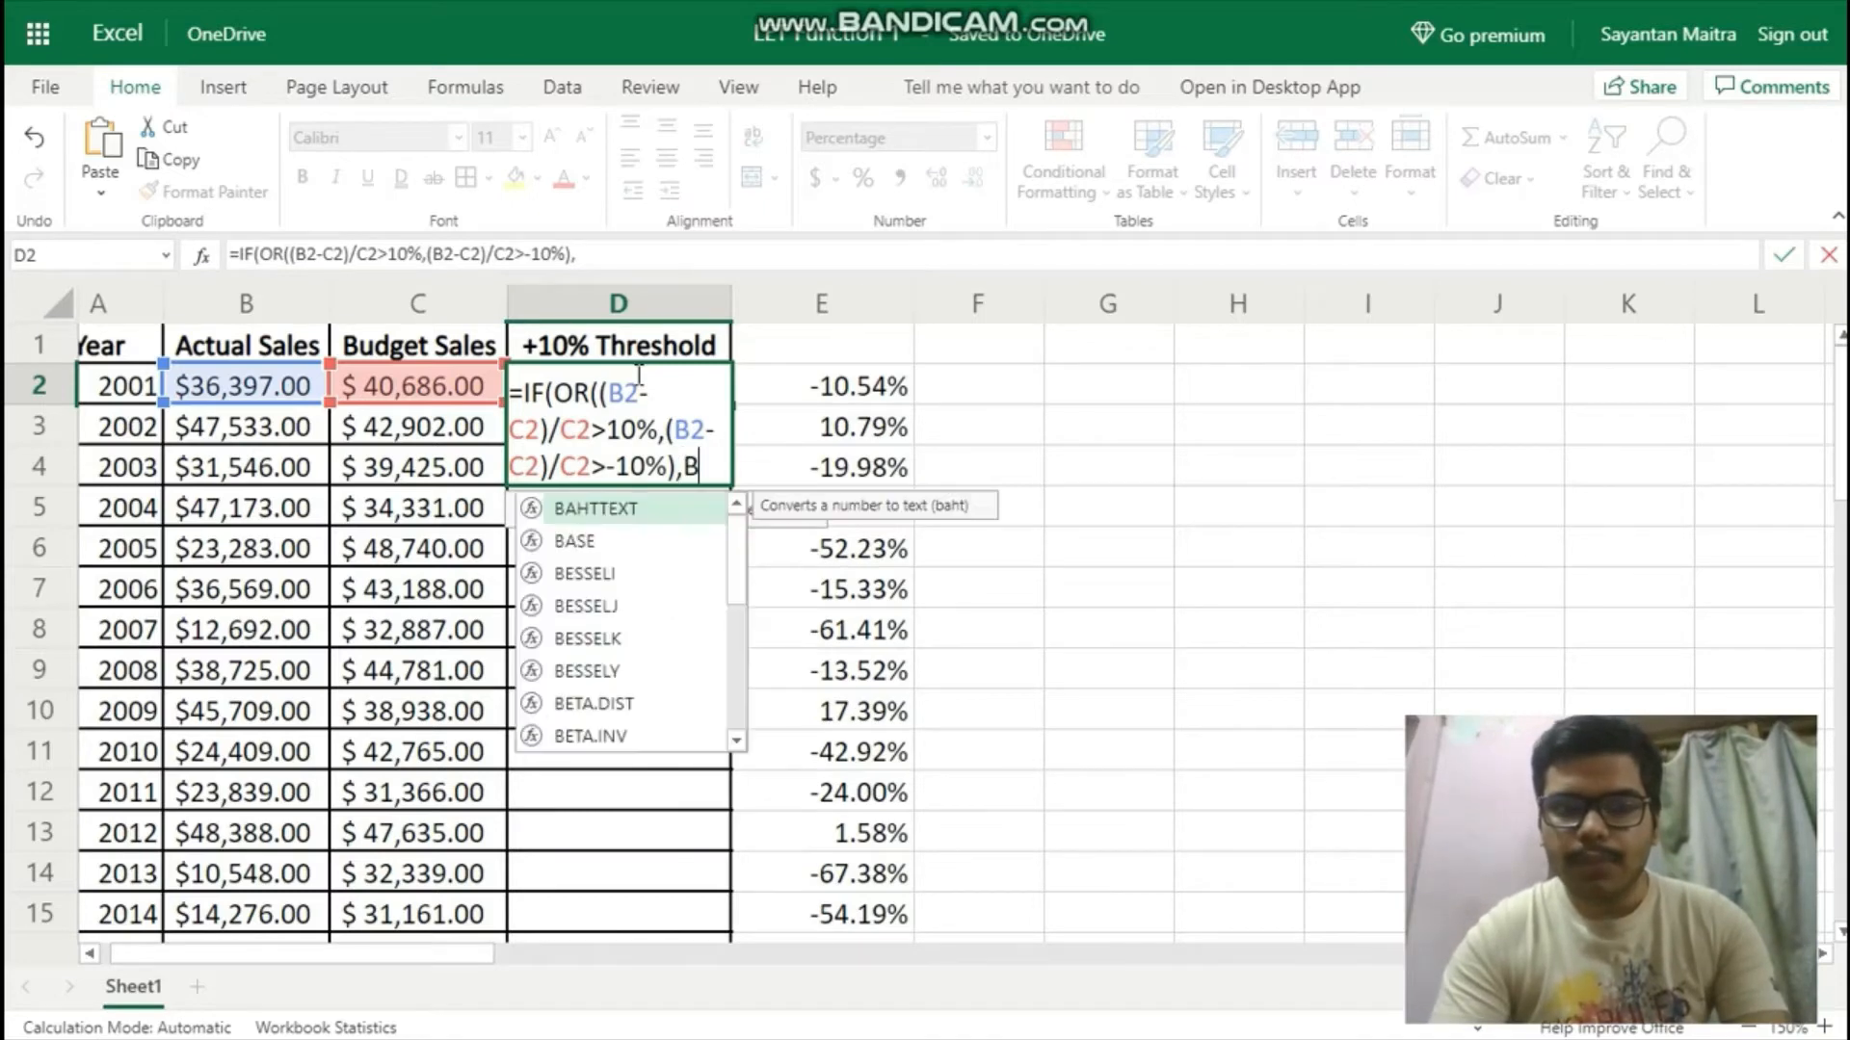
{"action": "type", "text": "2-"}
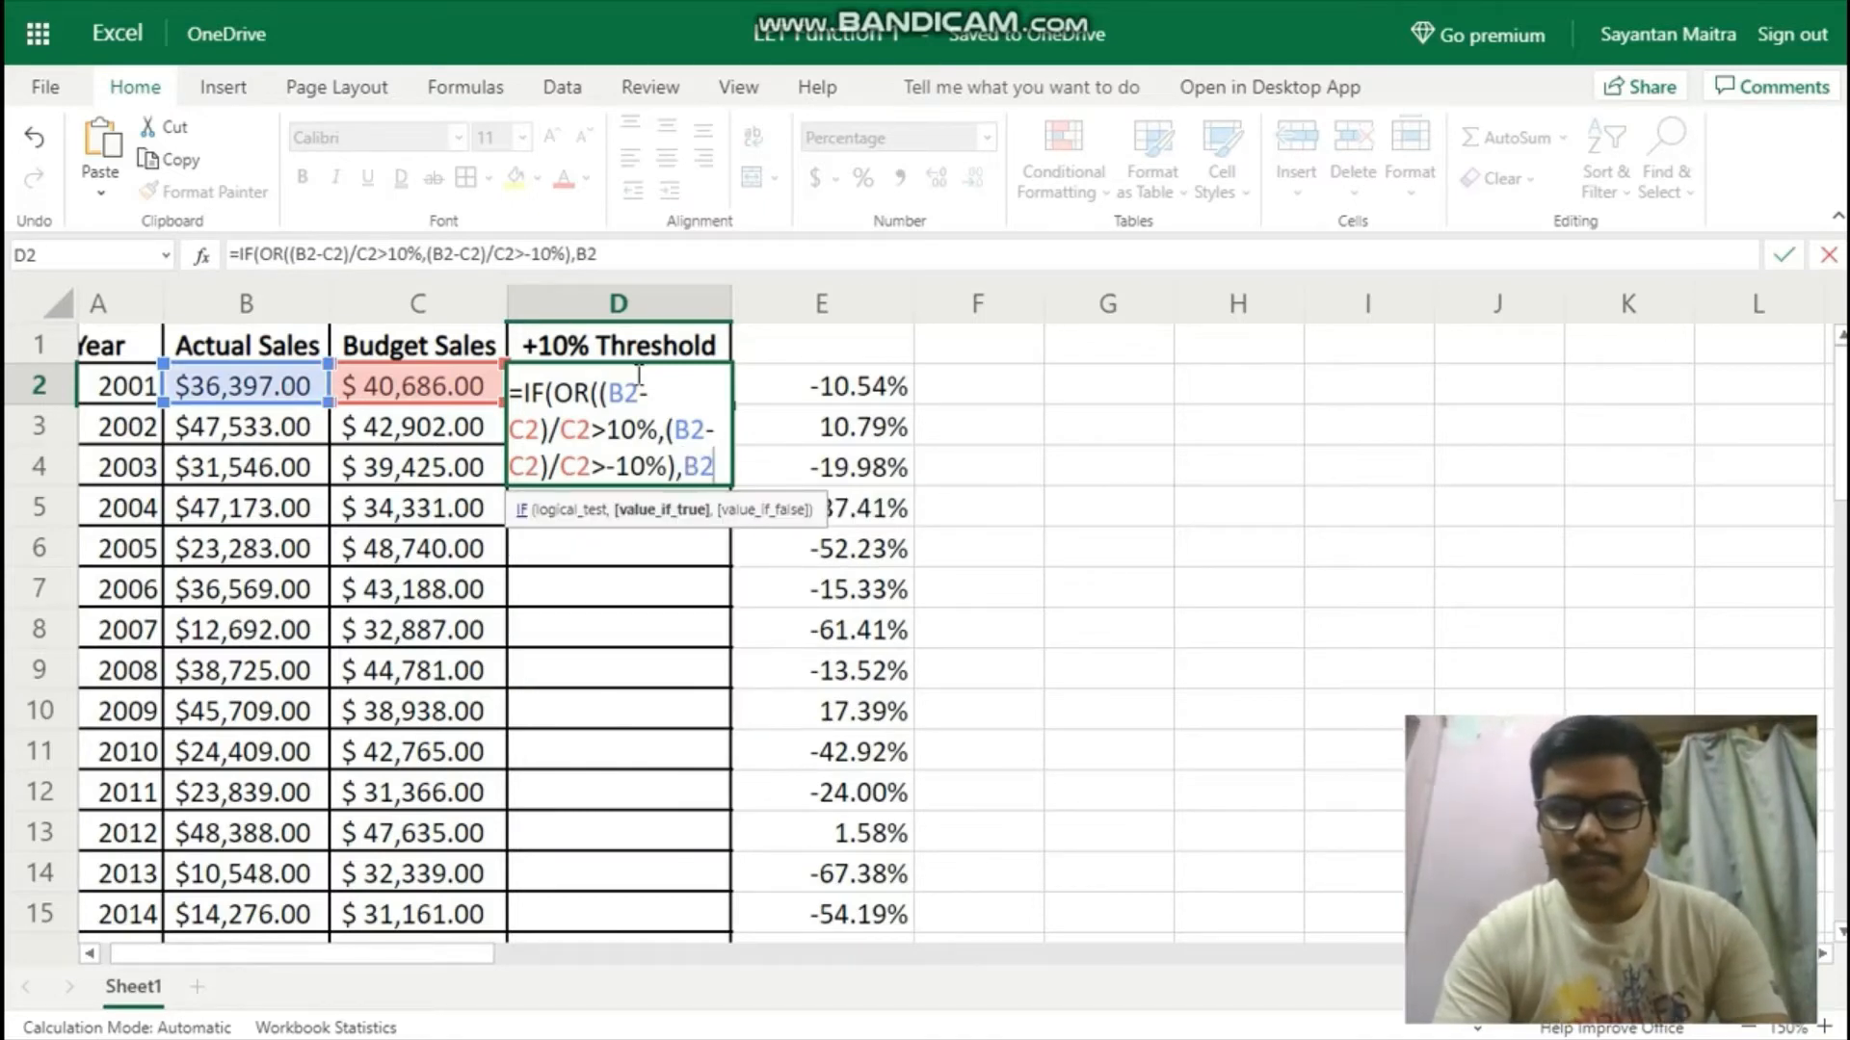
Set the value-if-true argument of the D2 IF formula to (B2-C2)/C2.
{"action": "key", "text": "BackSpace"}
{"action": "key", "text": "BackSpace"}
{"action": "key", "text": "BackSpace"}
{"action": "type", "text": "(B2"}
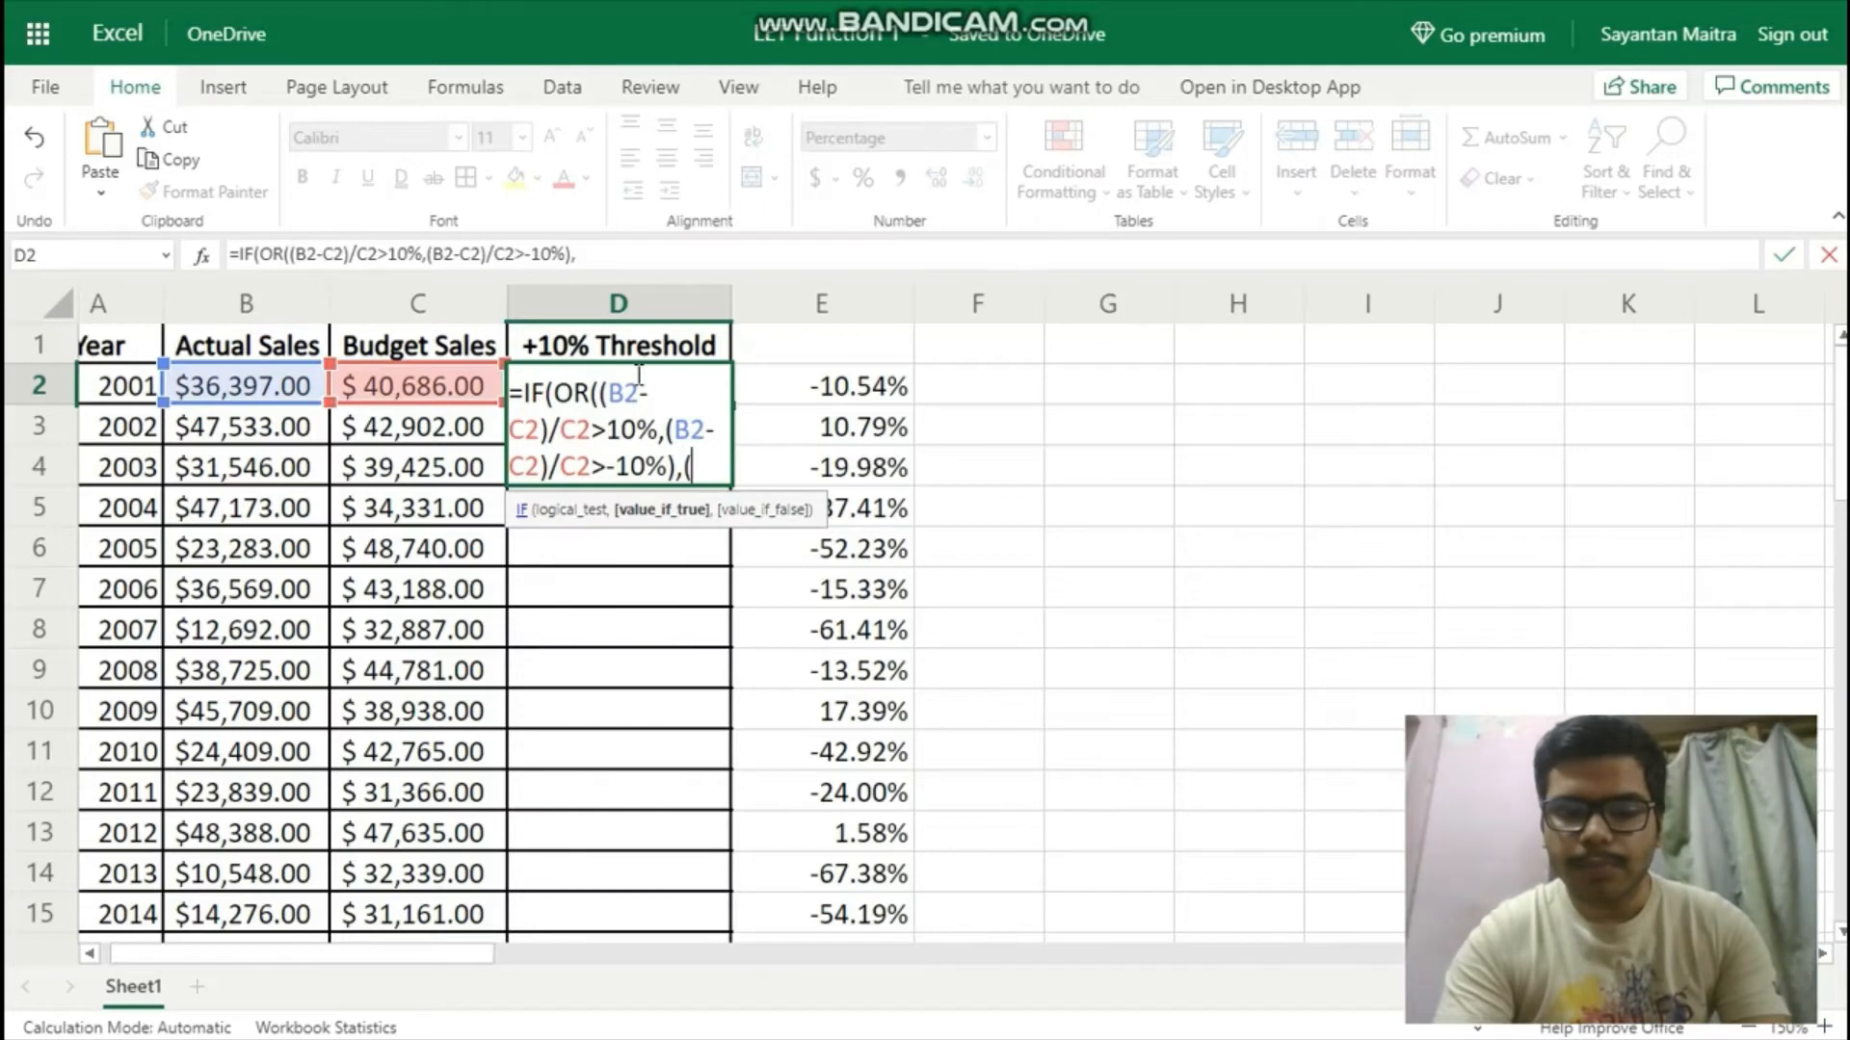
{"action": "type", "text": "-C2)"}
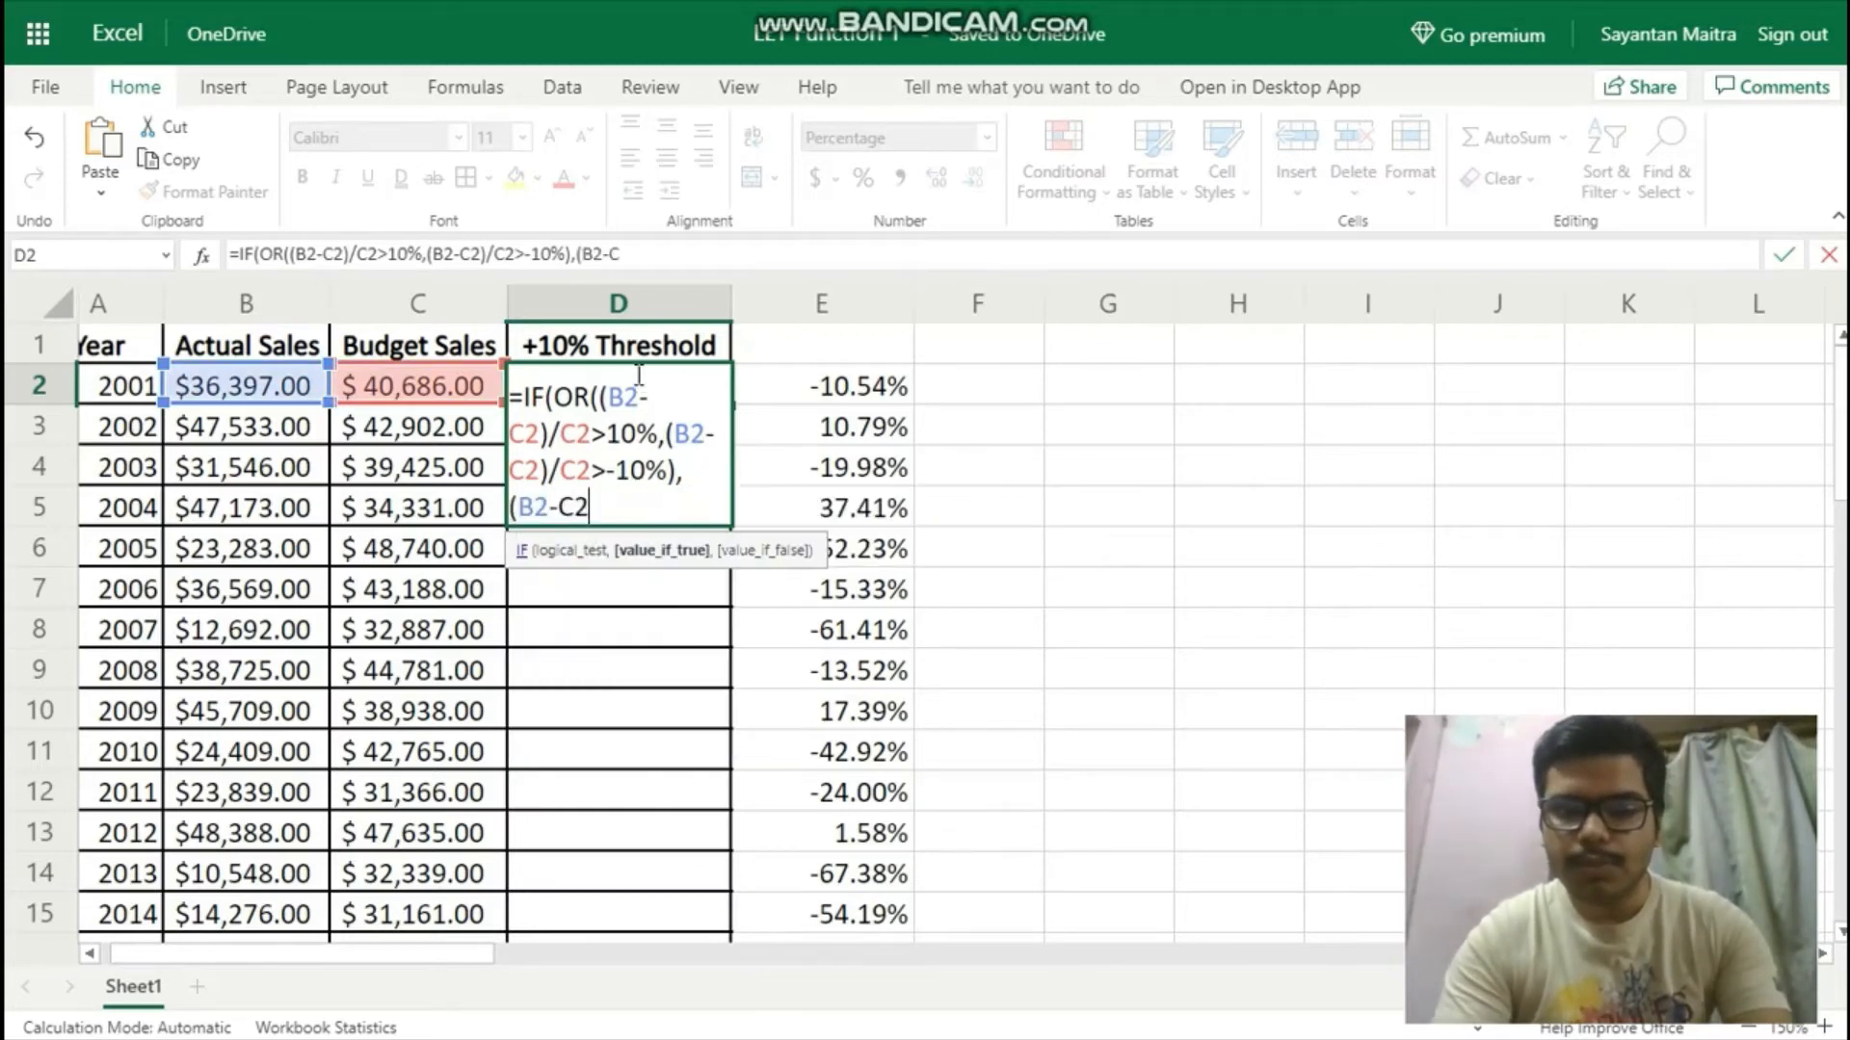
{"action": "type", "text": "/"}
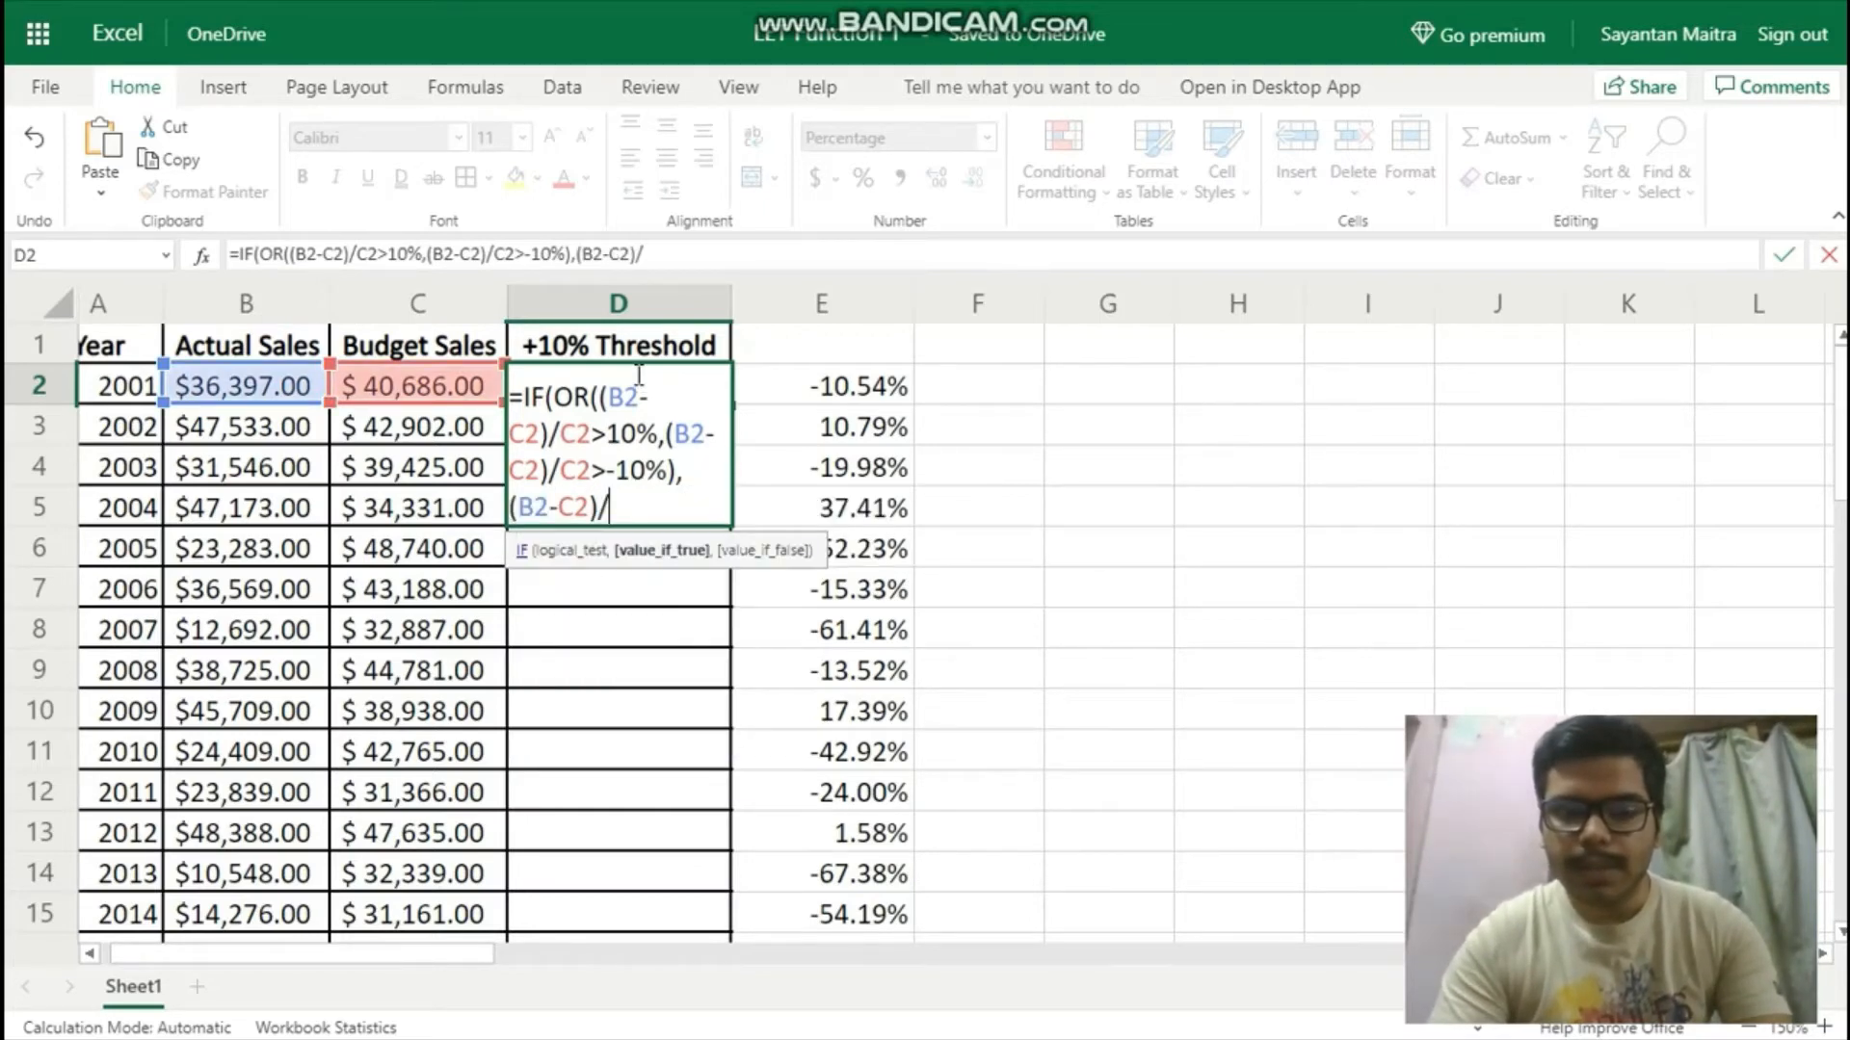
{"action": "type", "text": "C2,"}
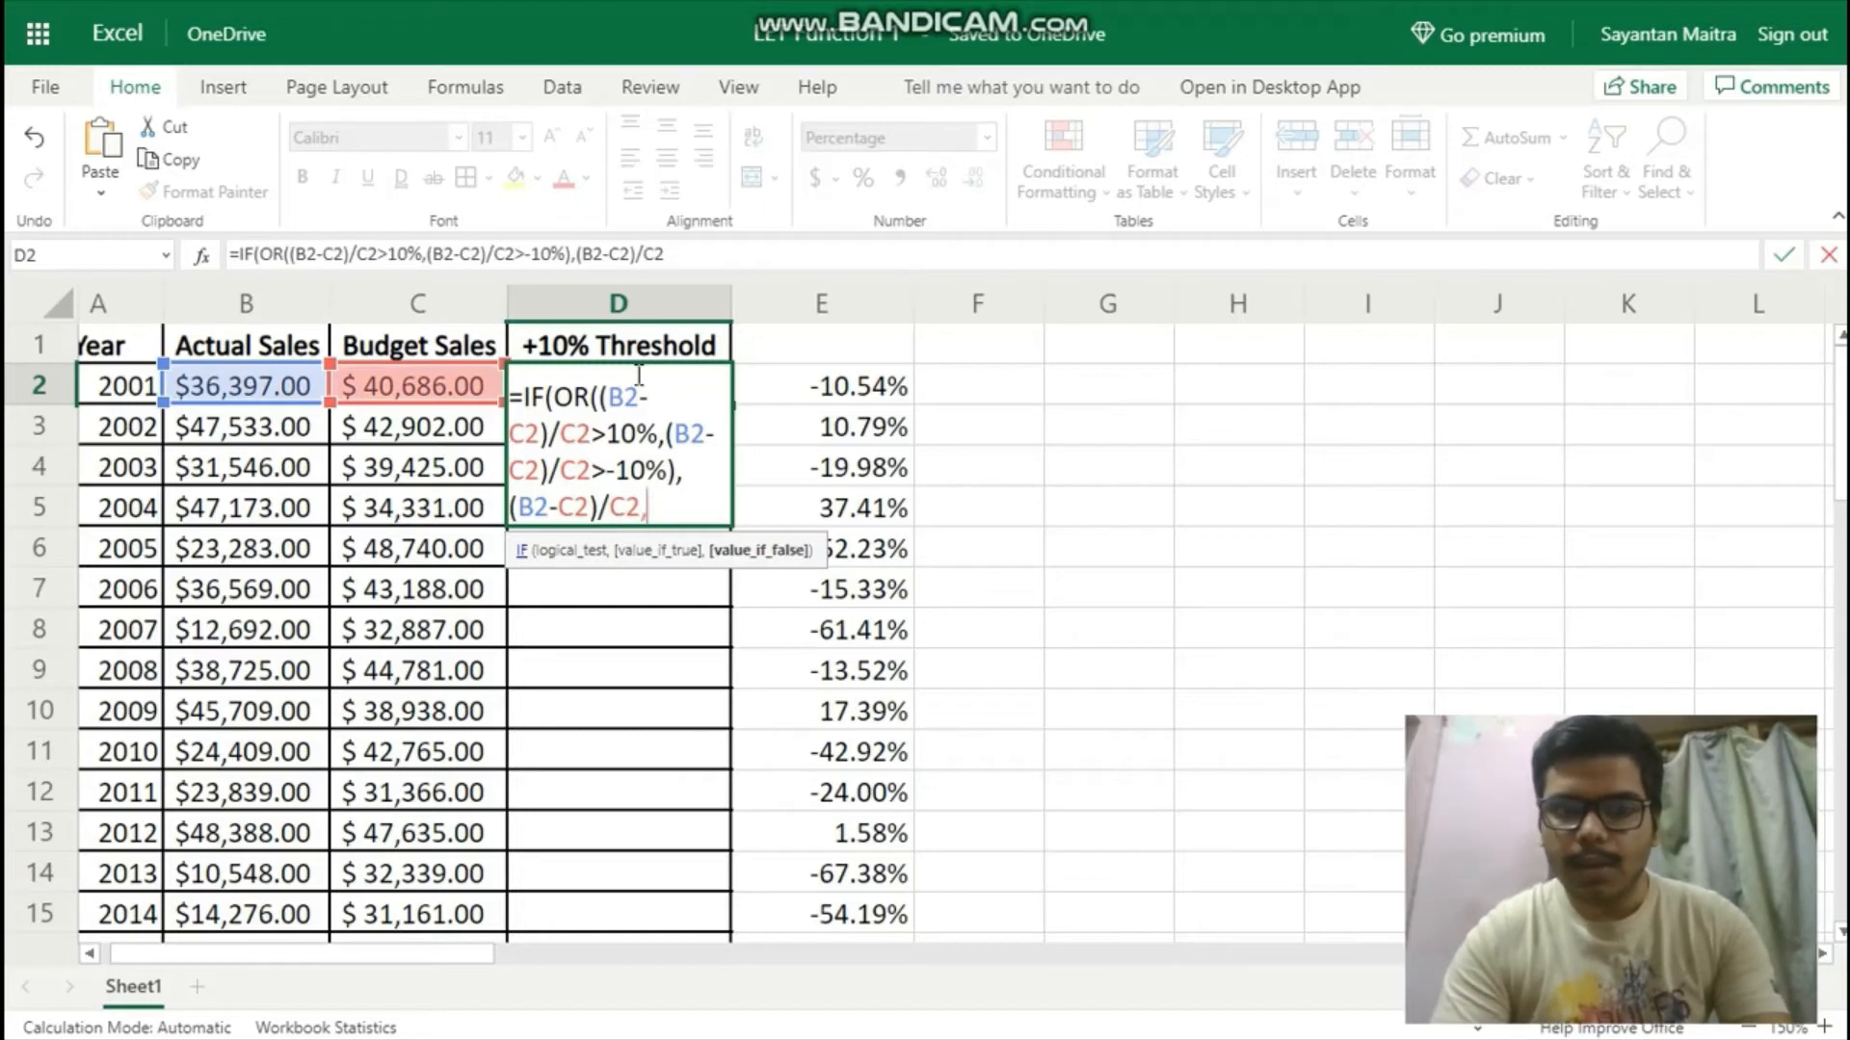
{"action": "type", "text": "\"\")"}
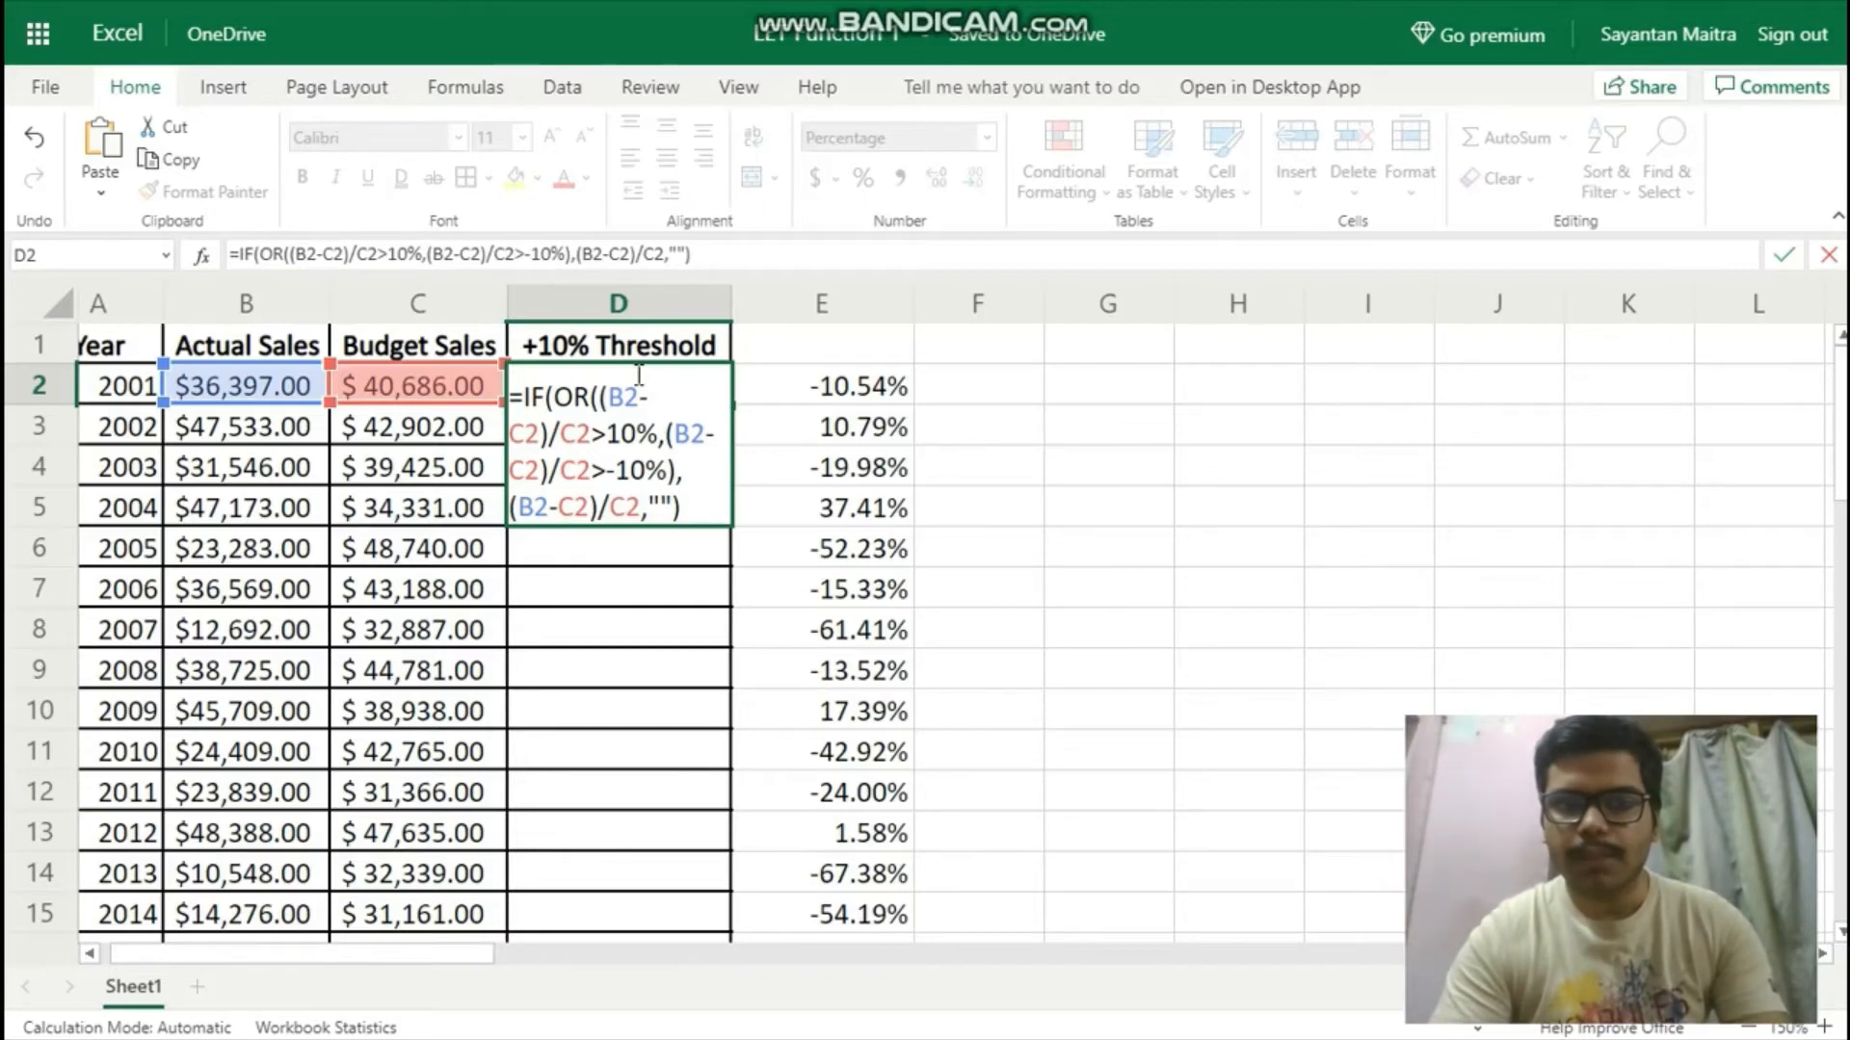
Use an empty string "" as the value-if-false argument, close the IF formula and commit it in D2.
{"action": "key", "text": "Return"}
Fill the threshold formula from D2 down through D20 and review the results for all years.
{"action": "left_click", "coordinate": [639, 384]}
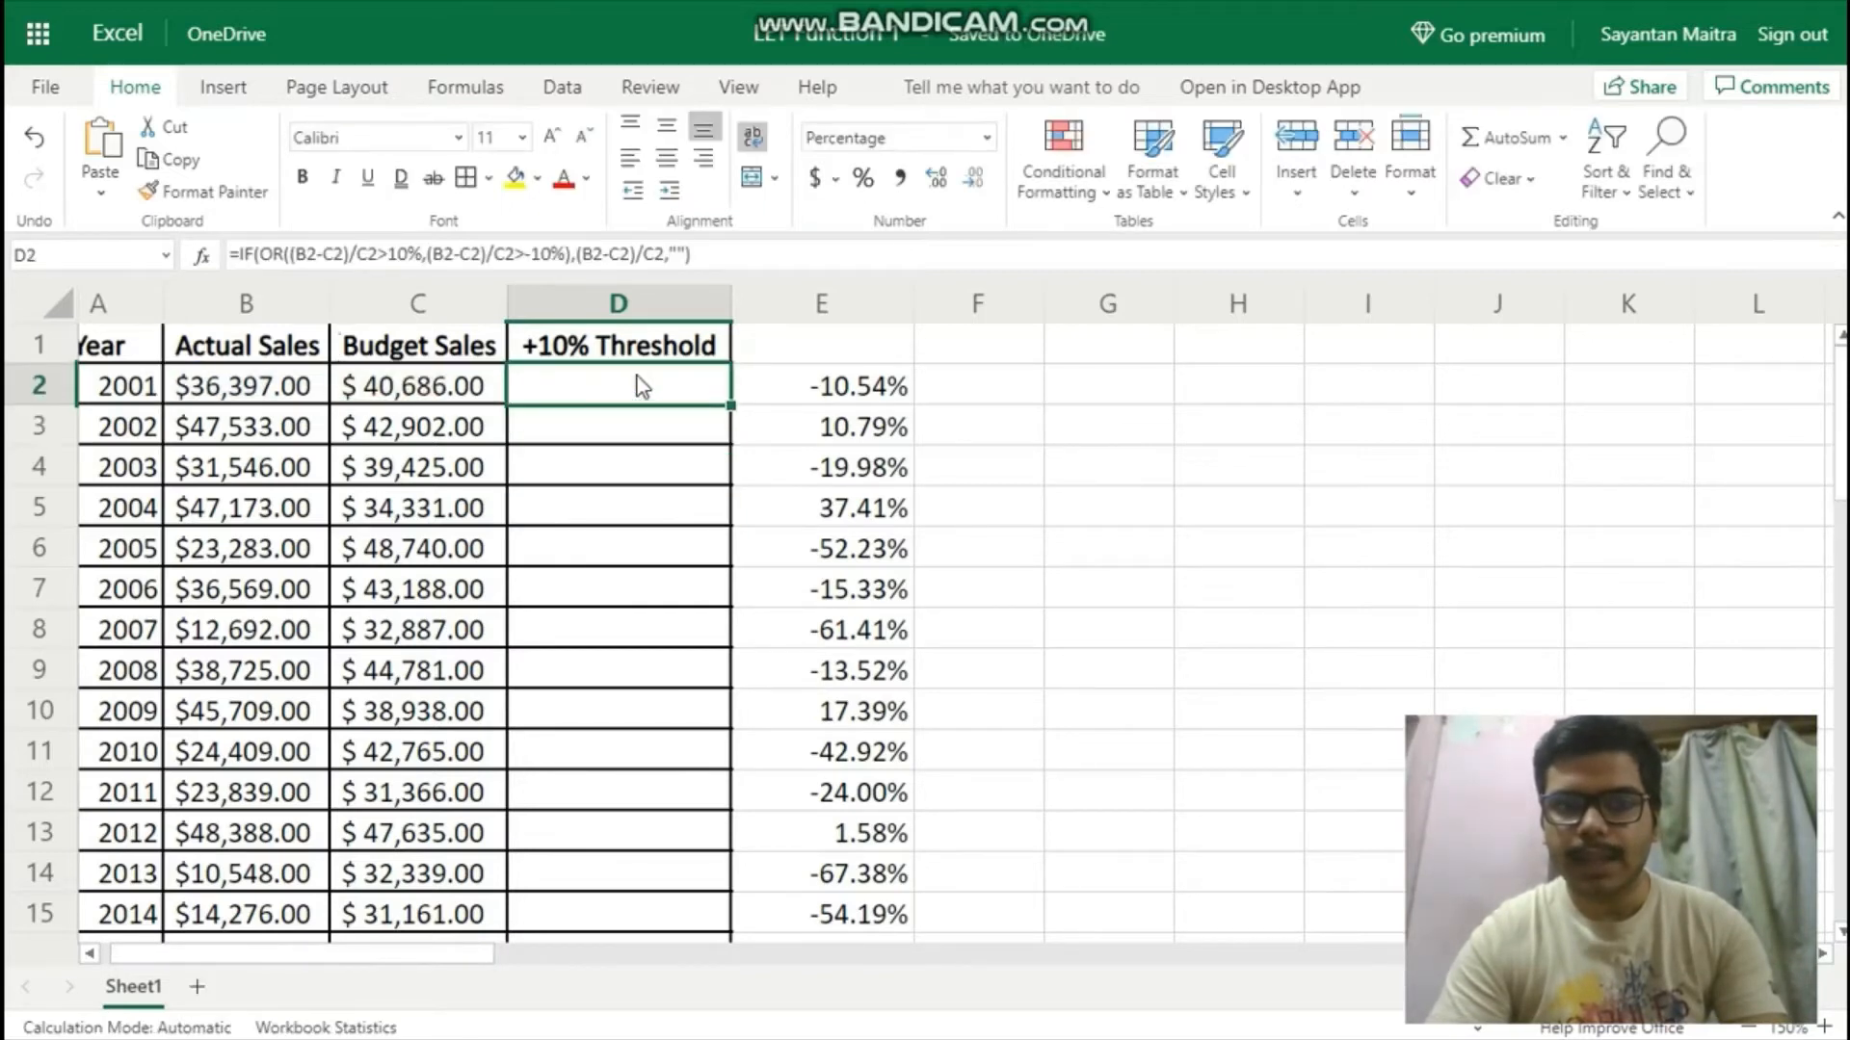
{"action": "left_click_drag", "start_coordinate": [731, 404], "coordinate": [732, 405]}
{"action": "double_click", "coordinate": [731, 405]}
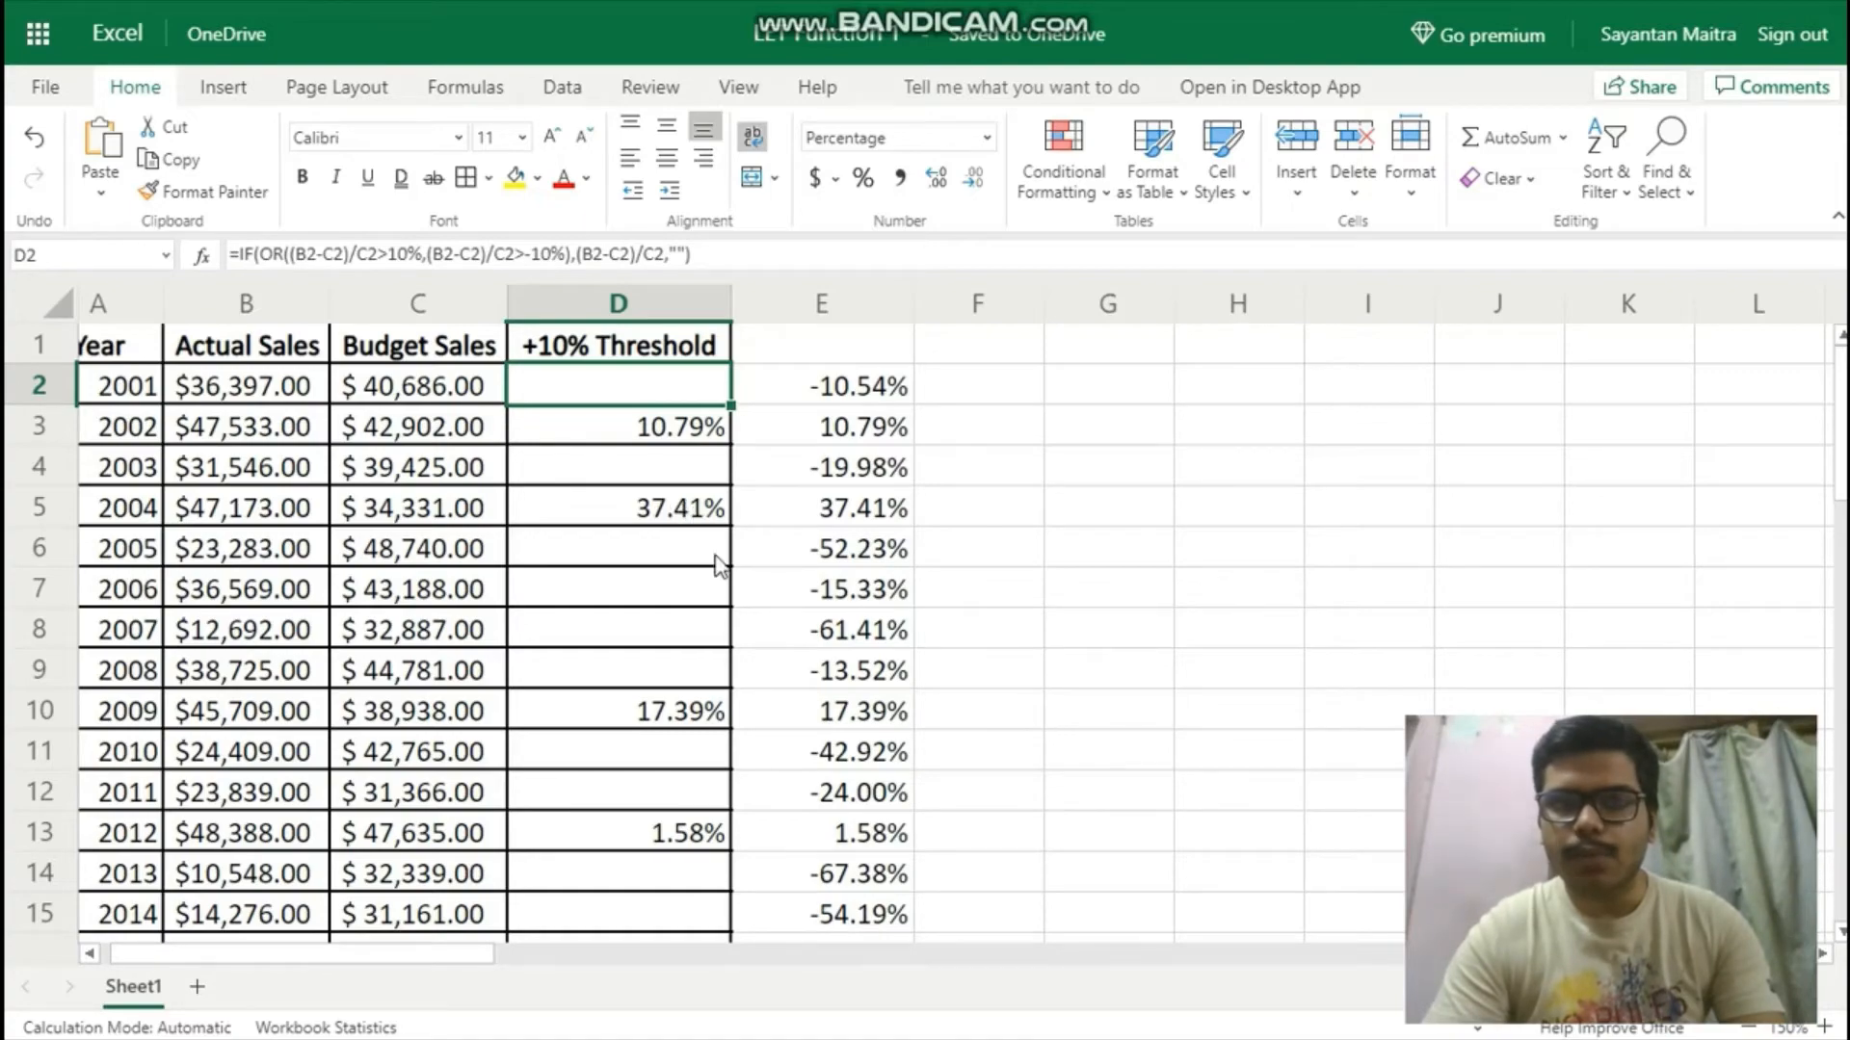
{"action": "scroll", "coordinate": [686, 701], "scroll_direction": "down", "scroll_amount": 7}
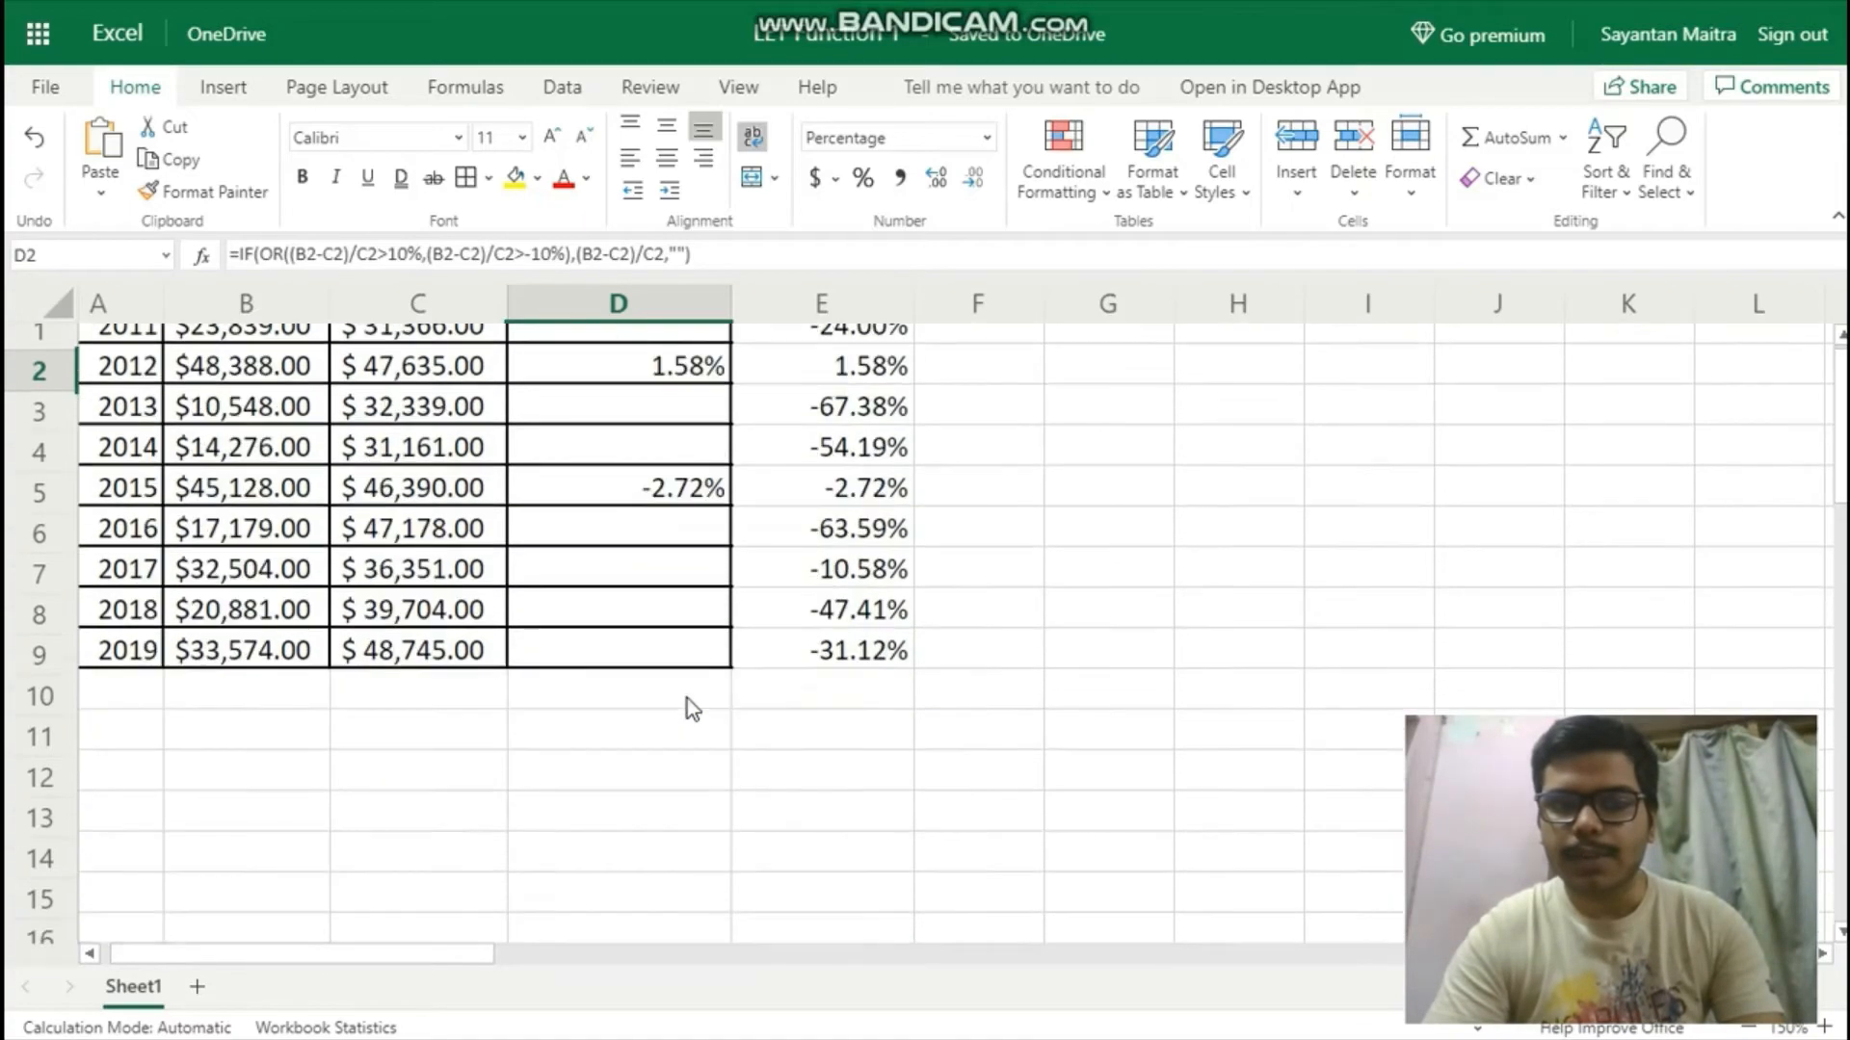
{"action": "scroll", "coordinate": [687, 701], "scroll_direction": "up", "scroll_amount": 3}
{"action": "scroll", "coordinate": [686, 700], "scroll_direction": "up", "scroll_amount": 1}
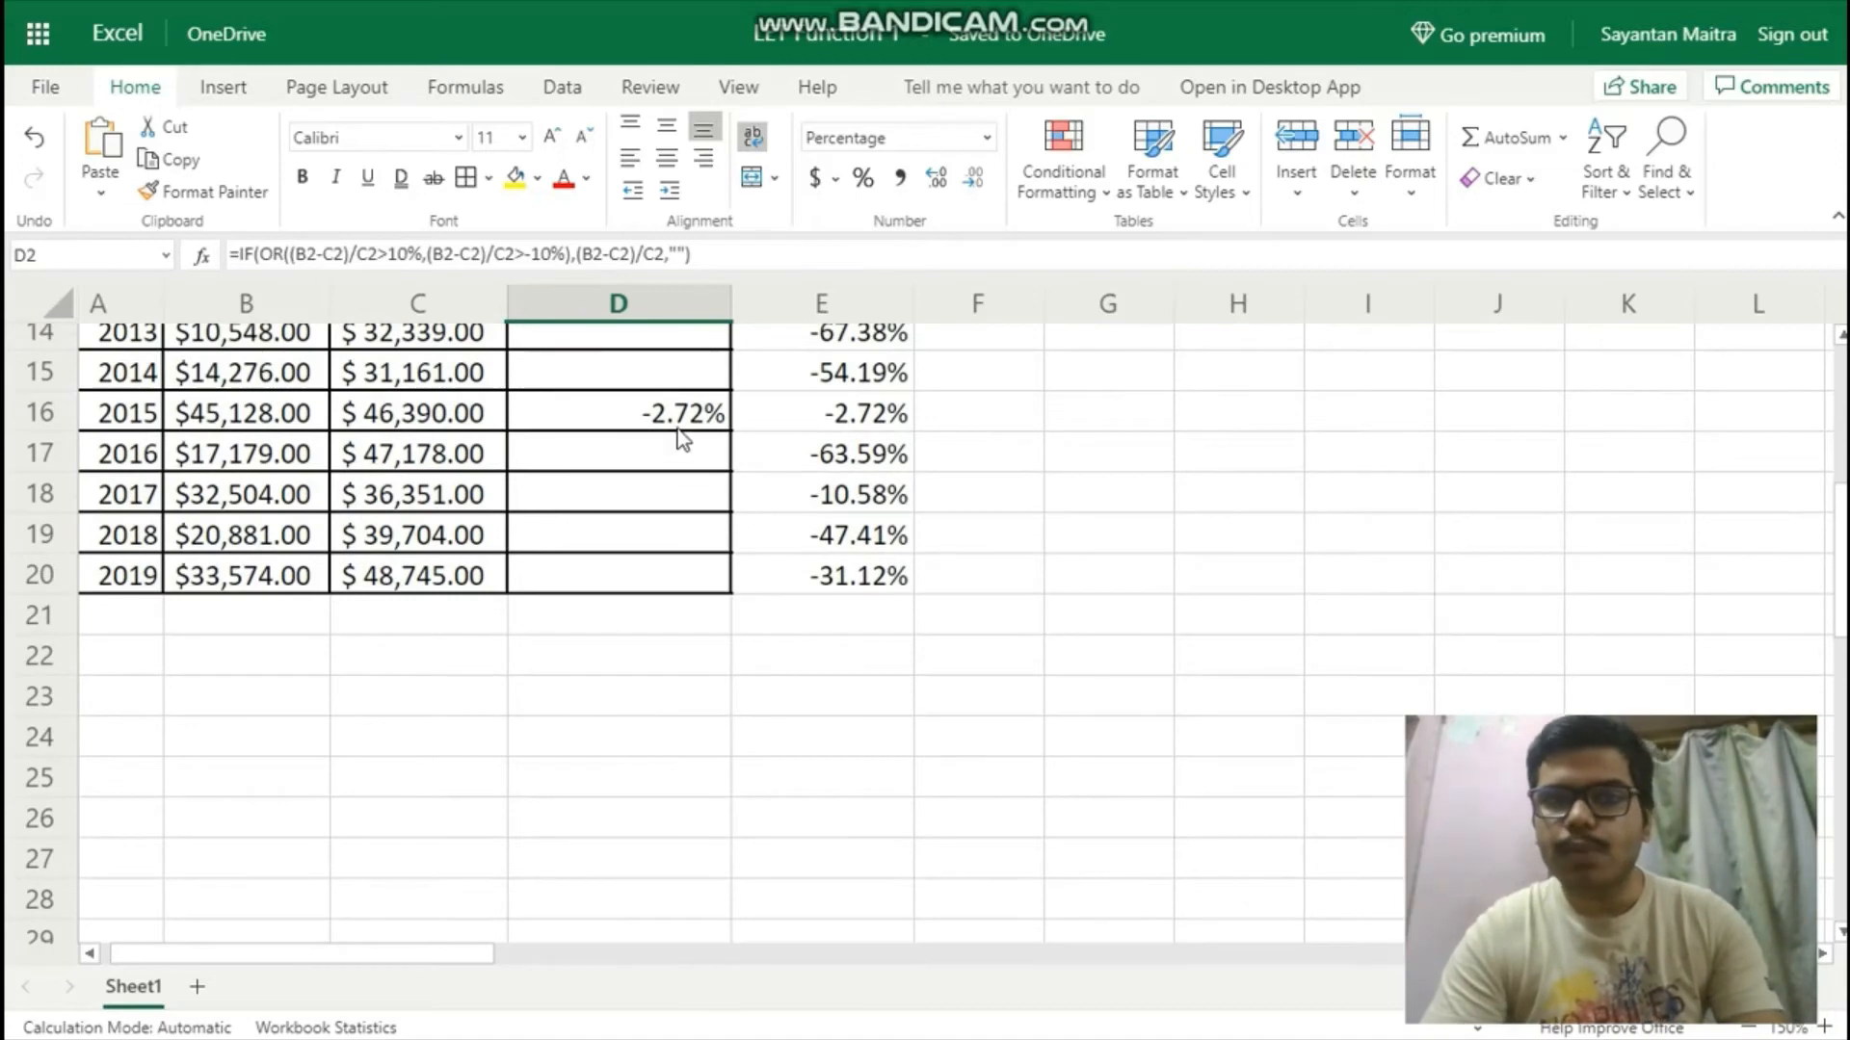
{"action": "scroll", "coordinate": [679, 414], "scroll_direction": "up", "scroll_amount": 4}
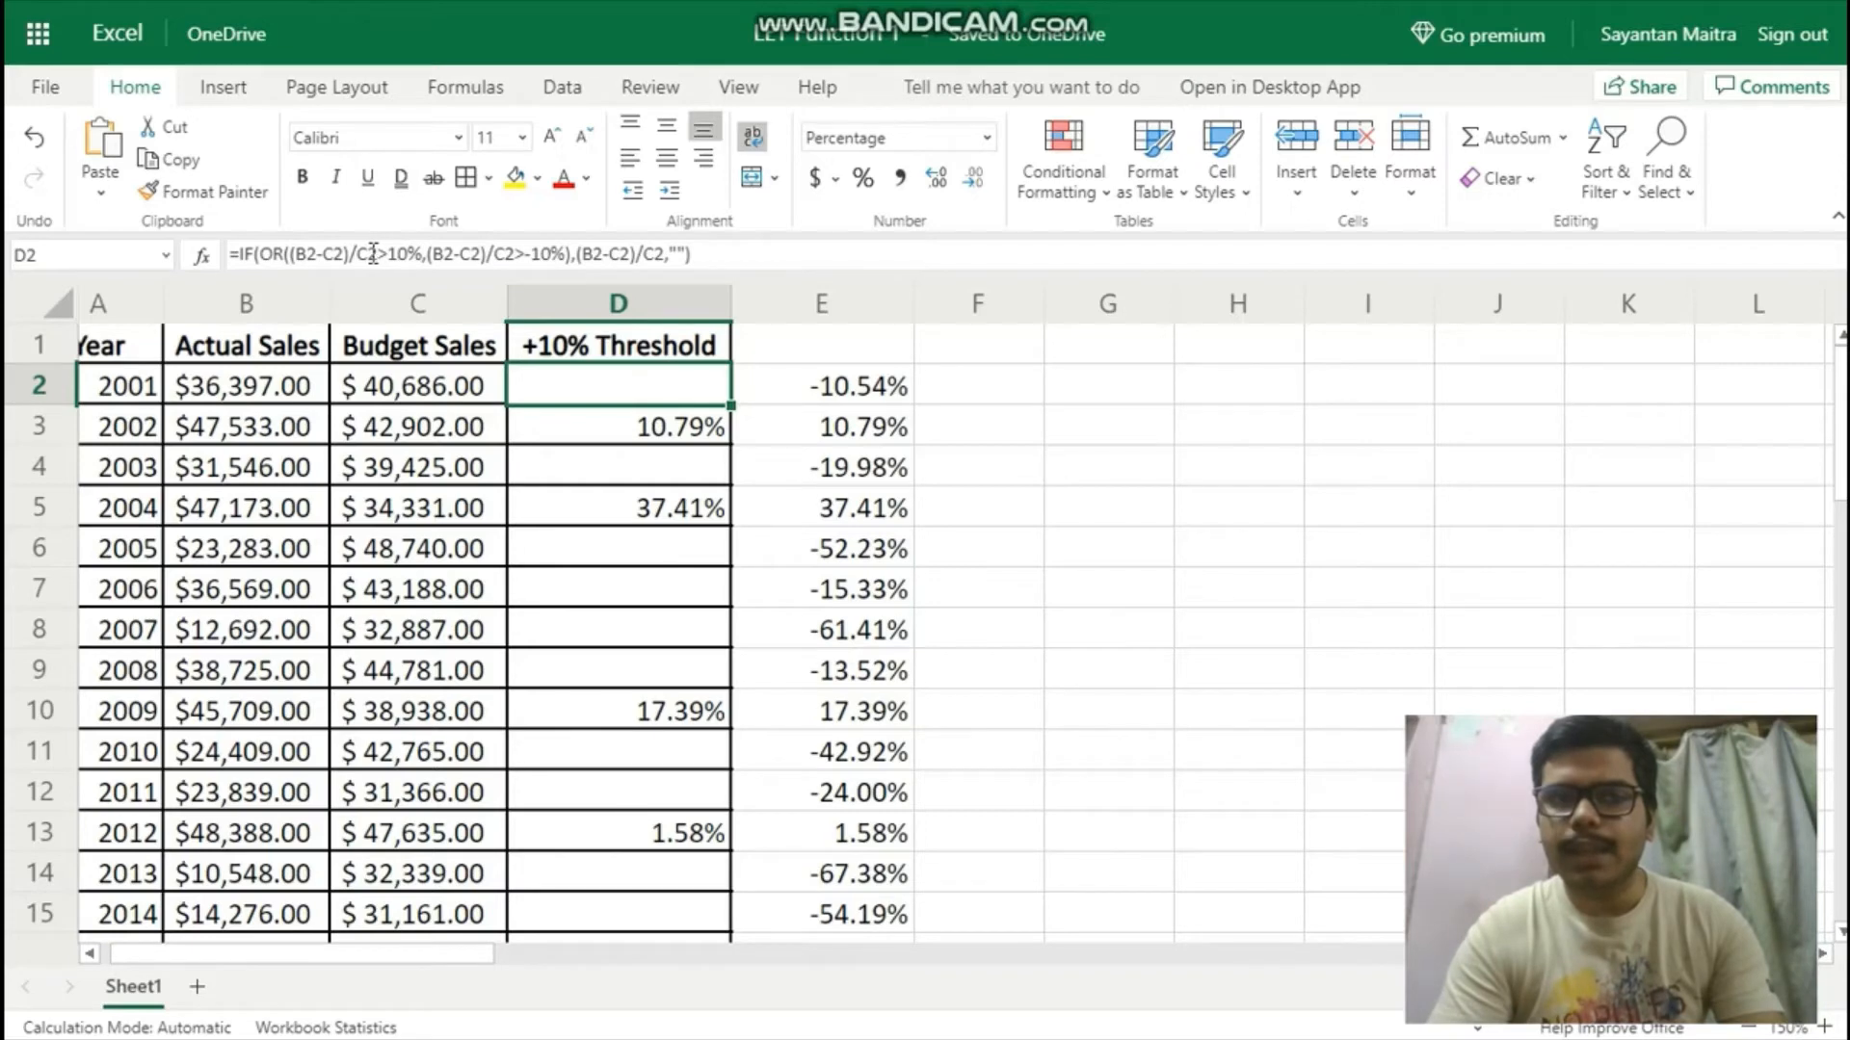
Insert a LET function before the IF in the D2 formula and define the name var as (B2-C2)/C2.
{"action": "left_click", "coordinate": [238, 254]}
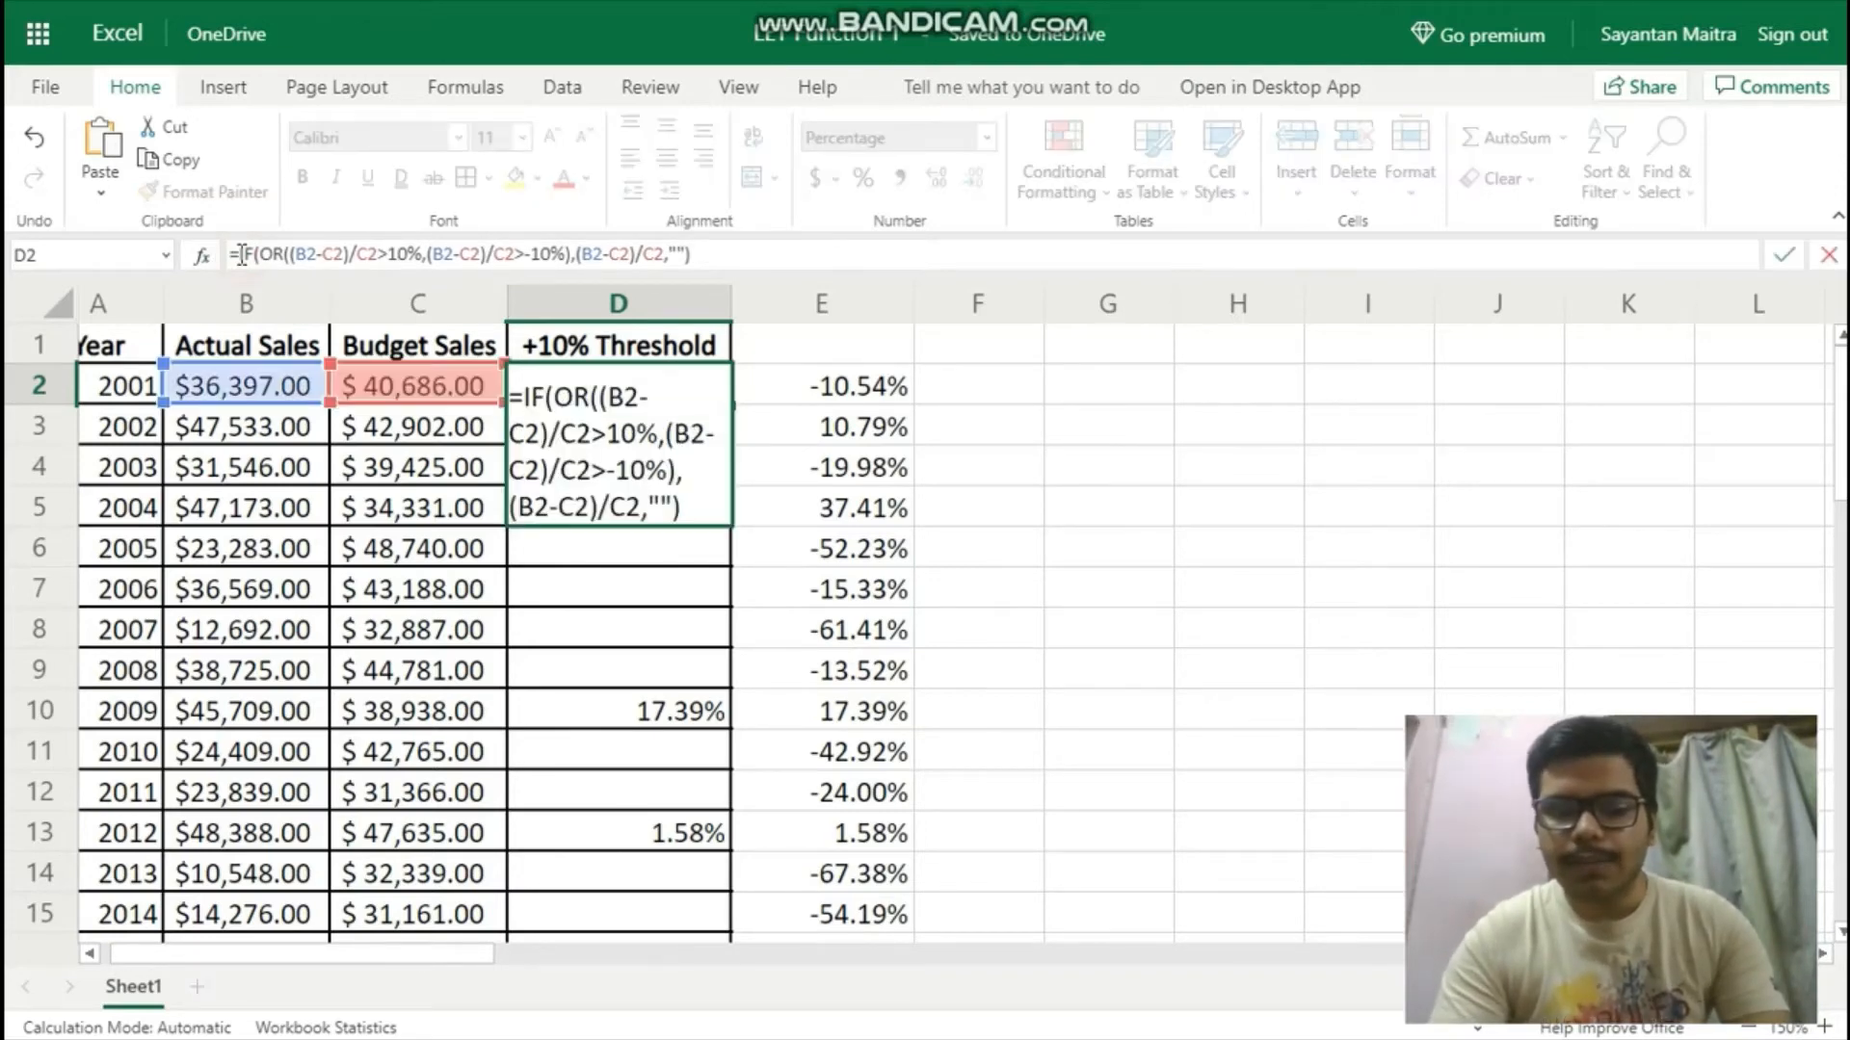
{"action": "type", "text": "LE"}
{"action": "type", "text": "T"}
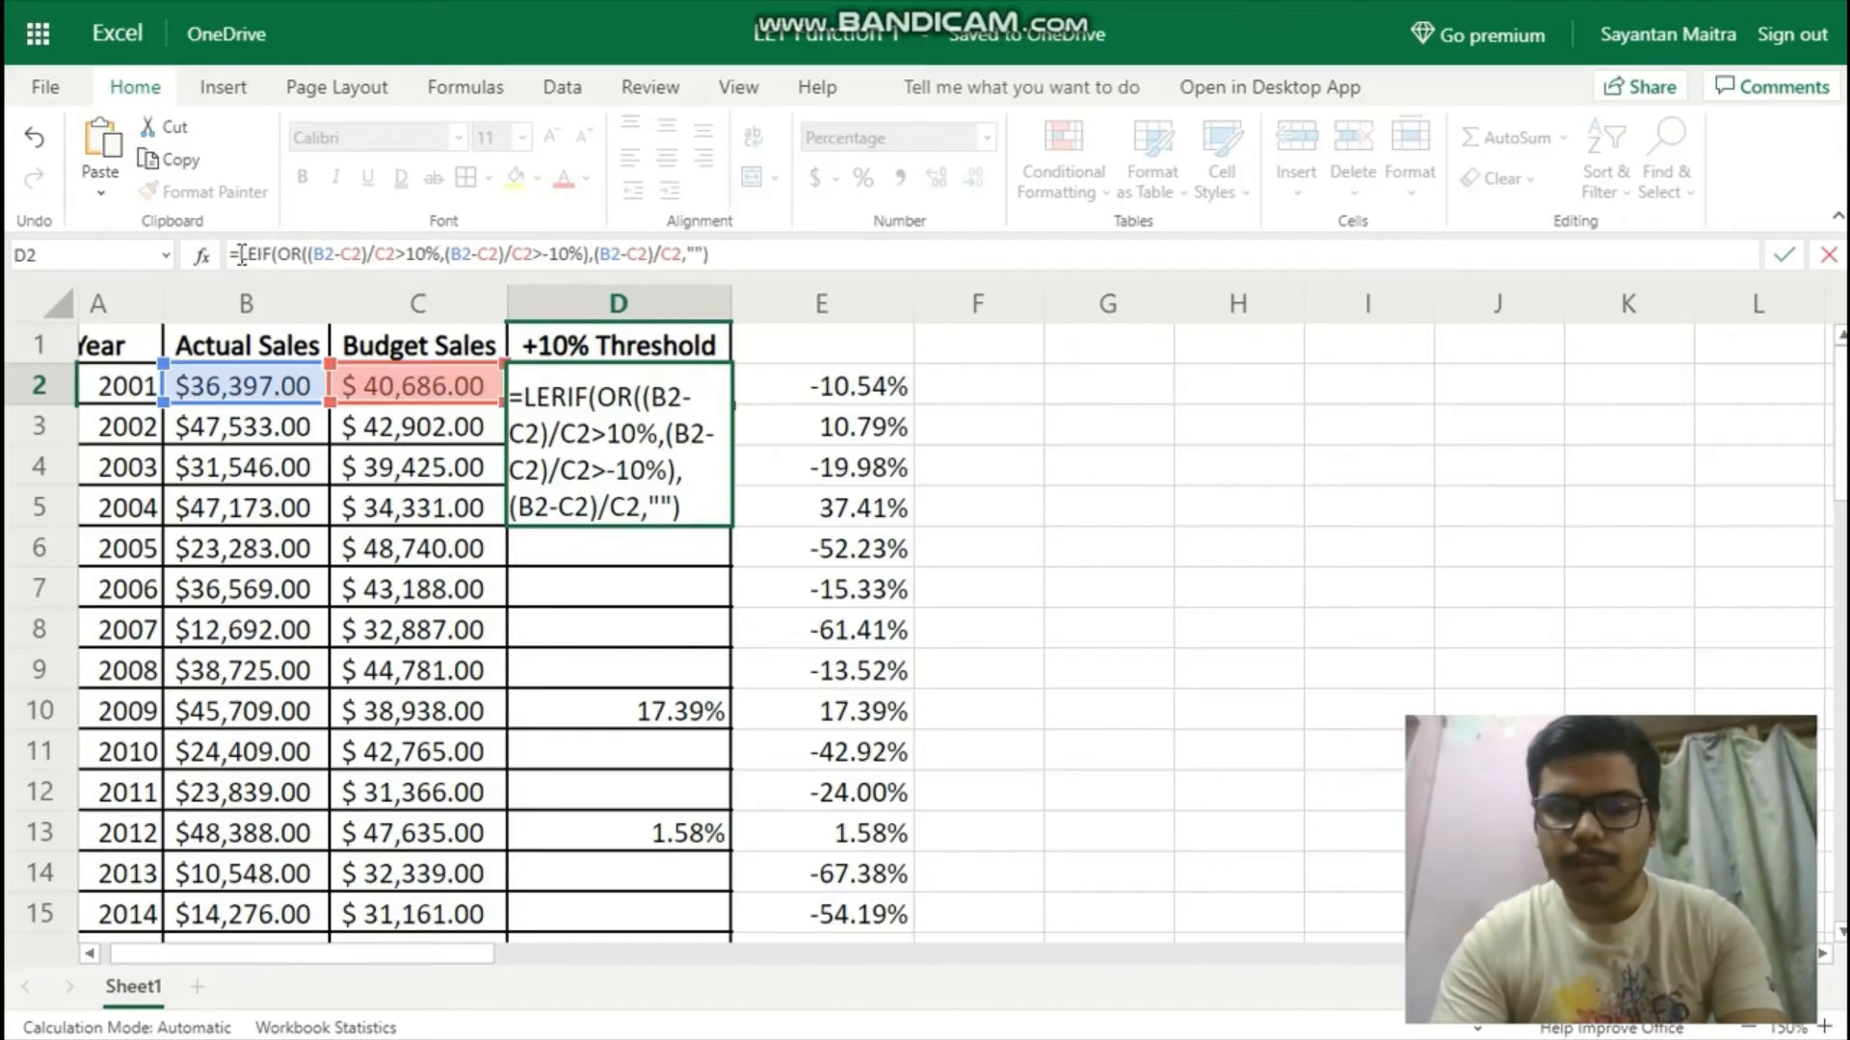
{"action": "type", "text": "("}
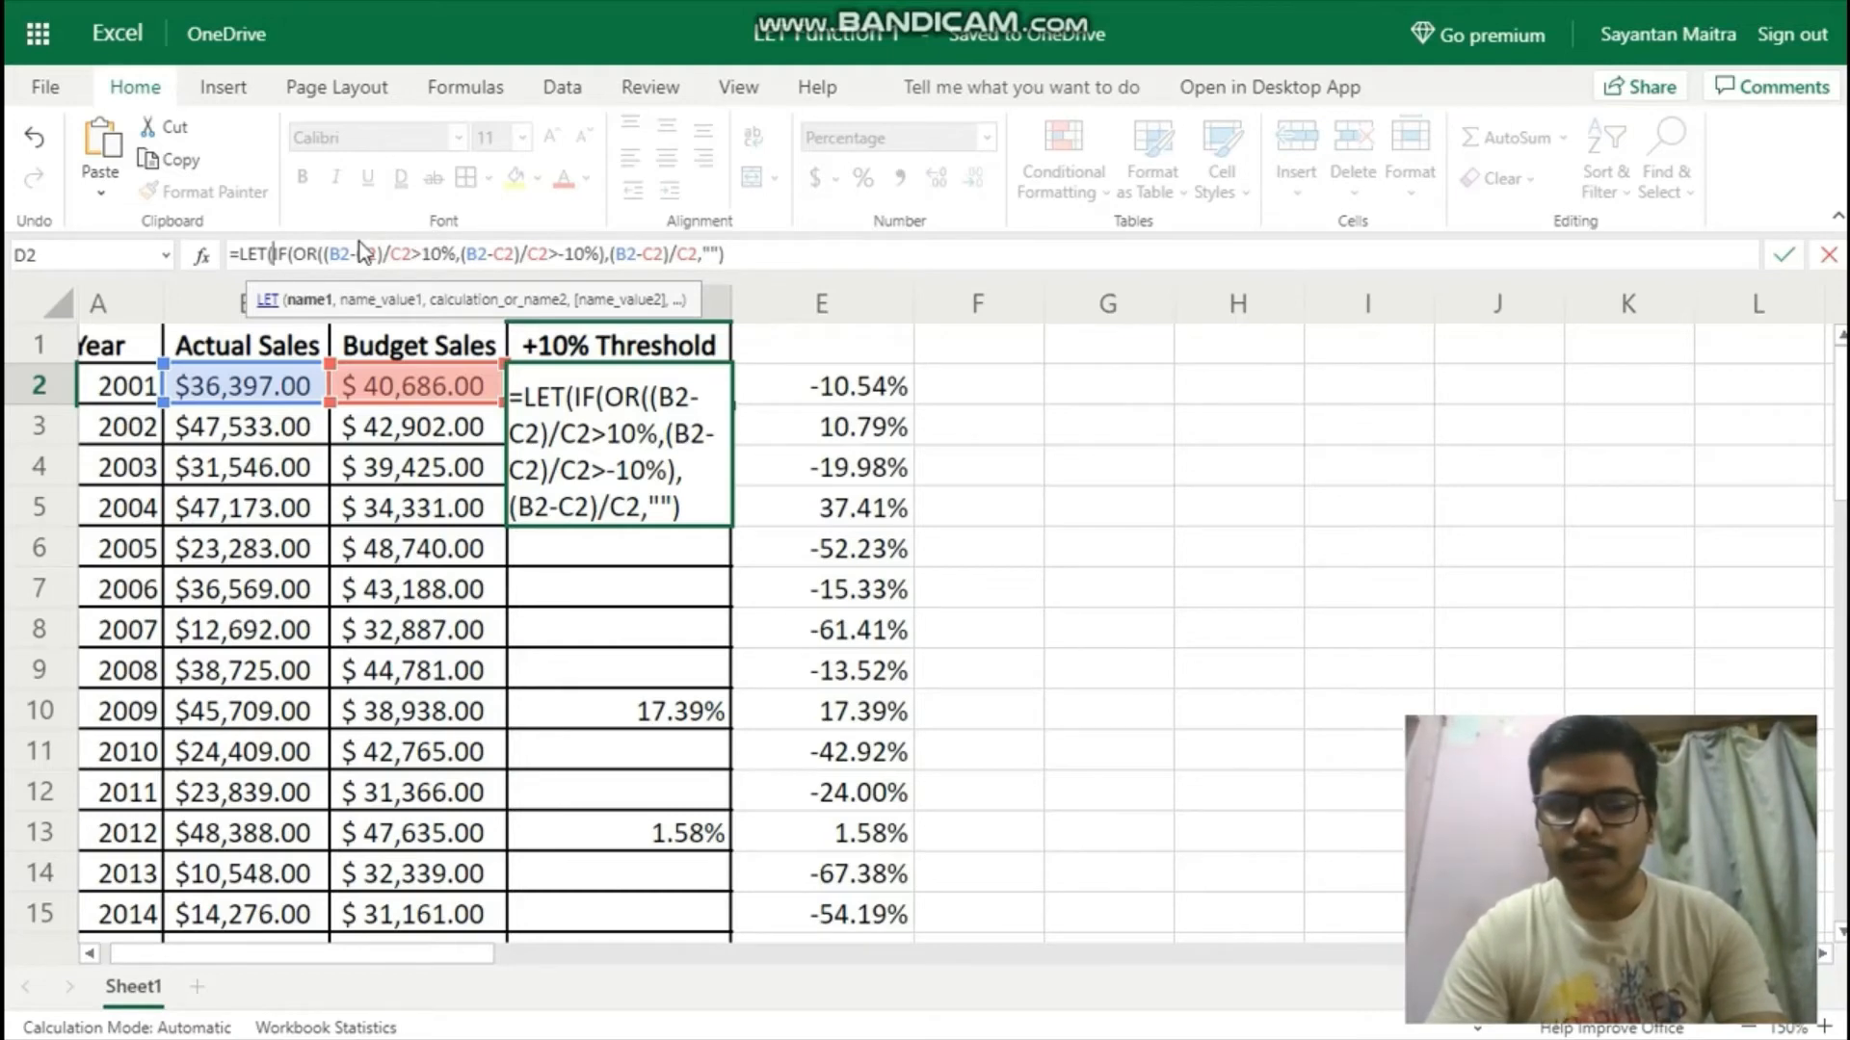
{"action": "type", "text": "var"}
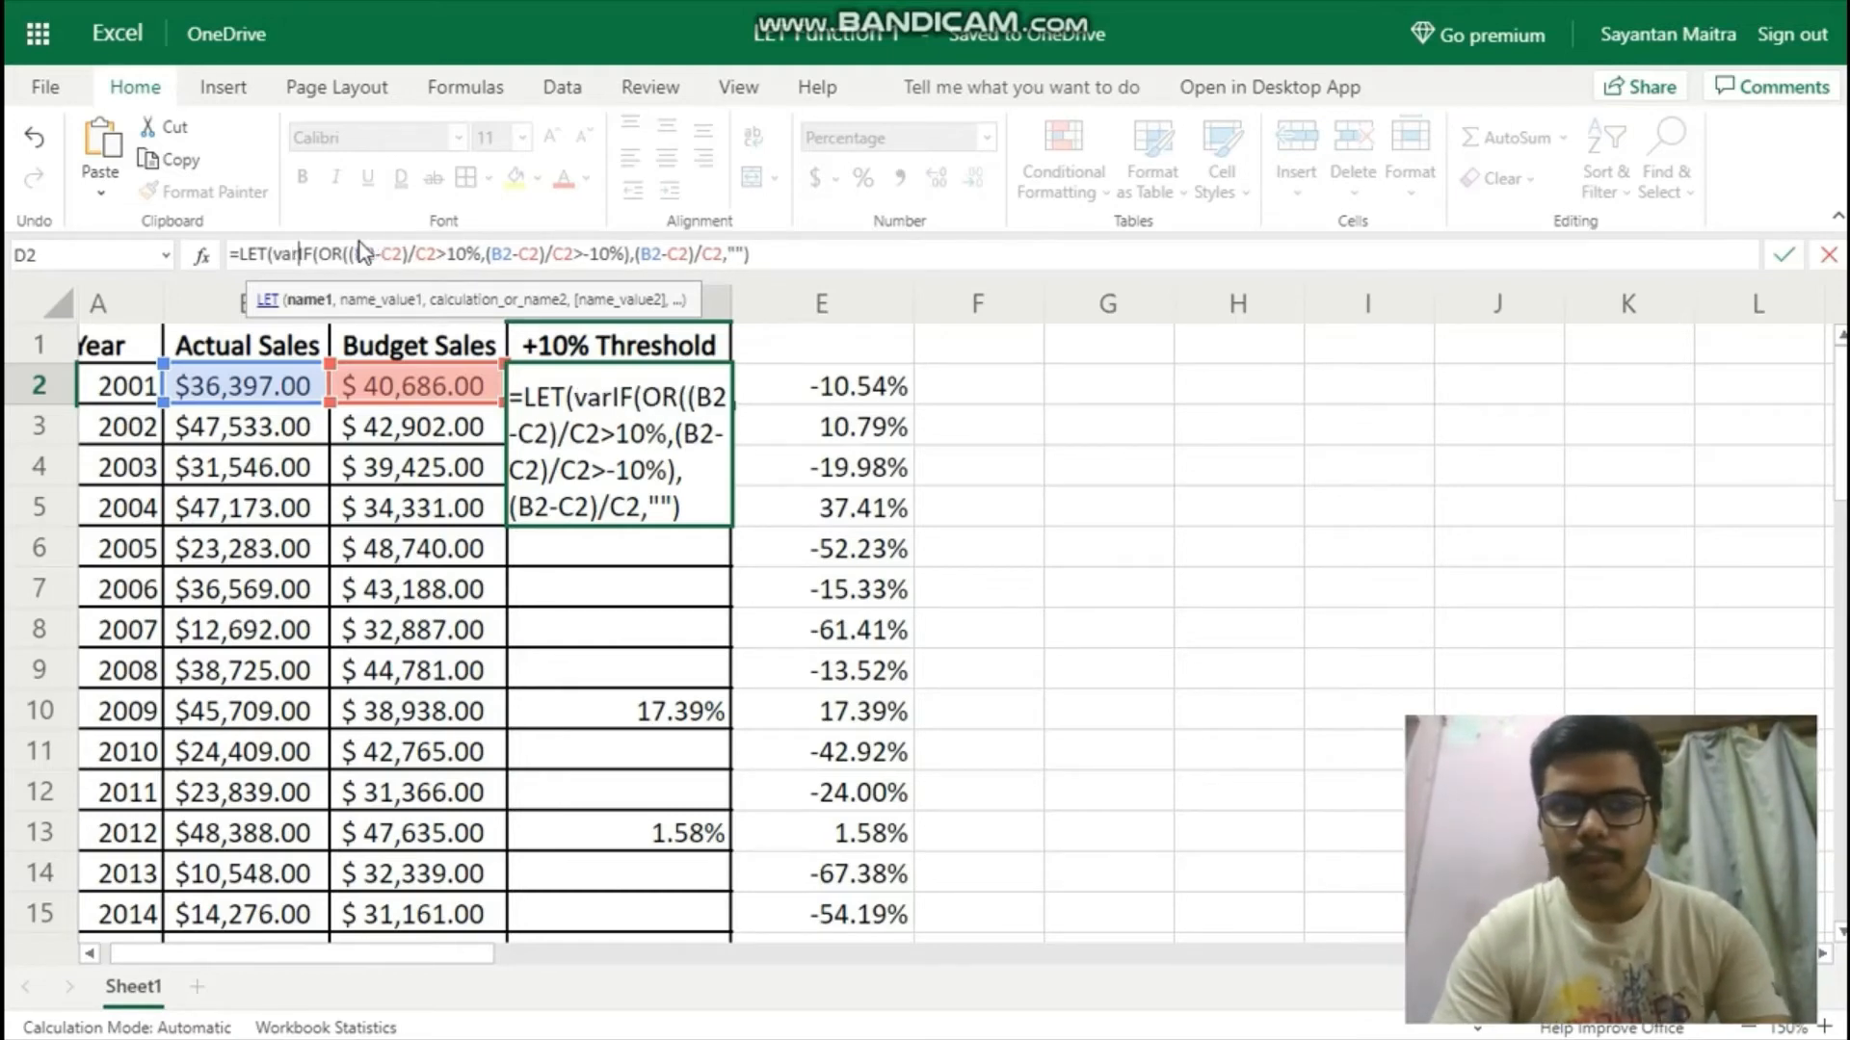
{"action": "type", "text": ","}
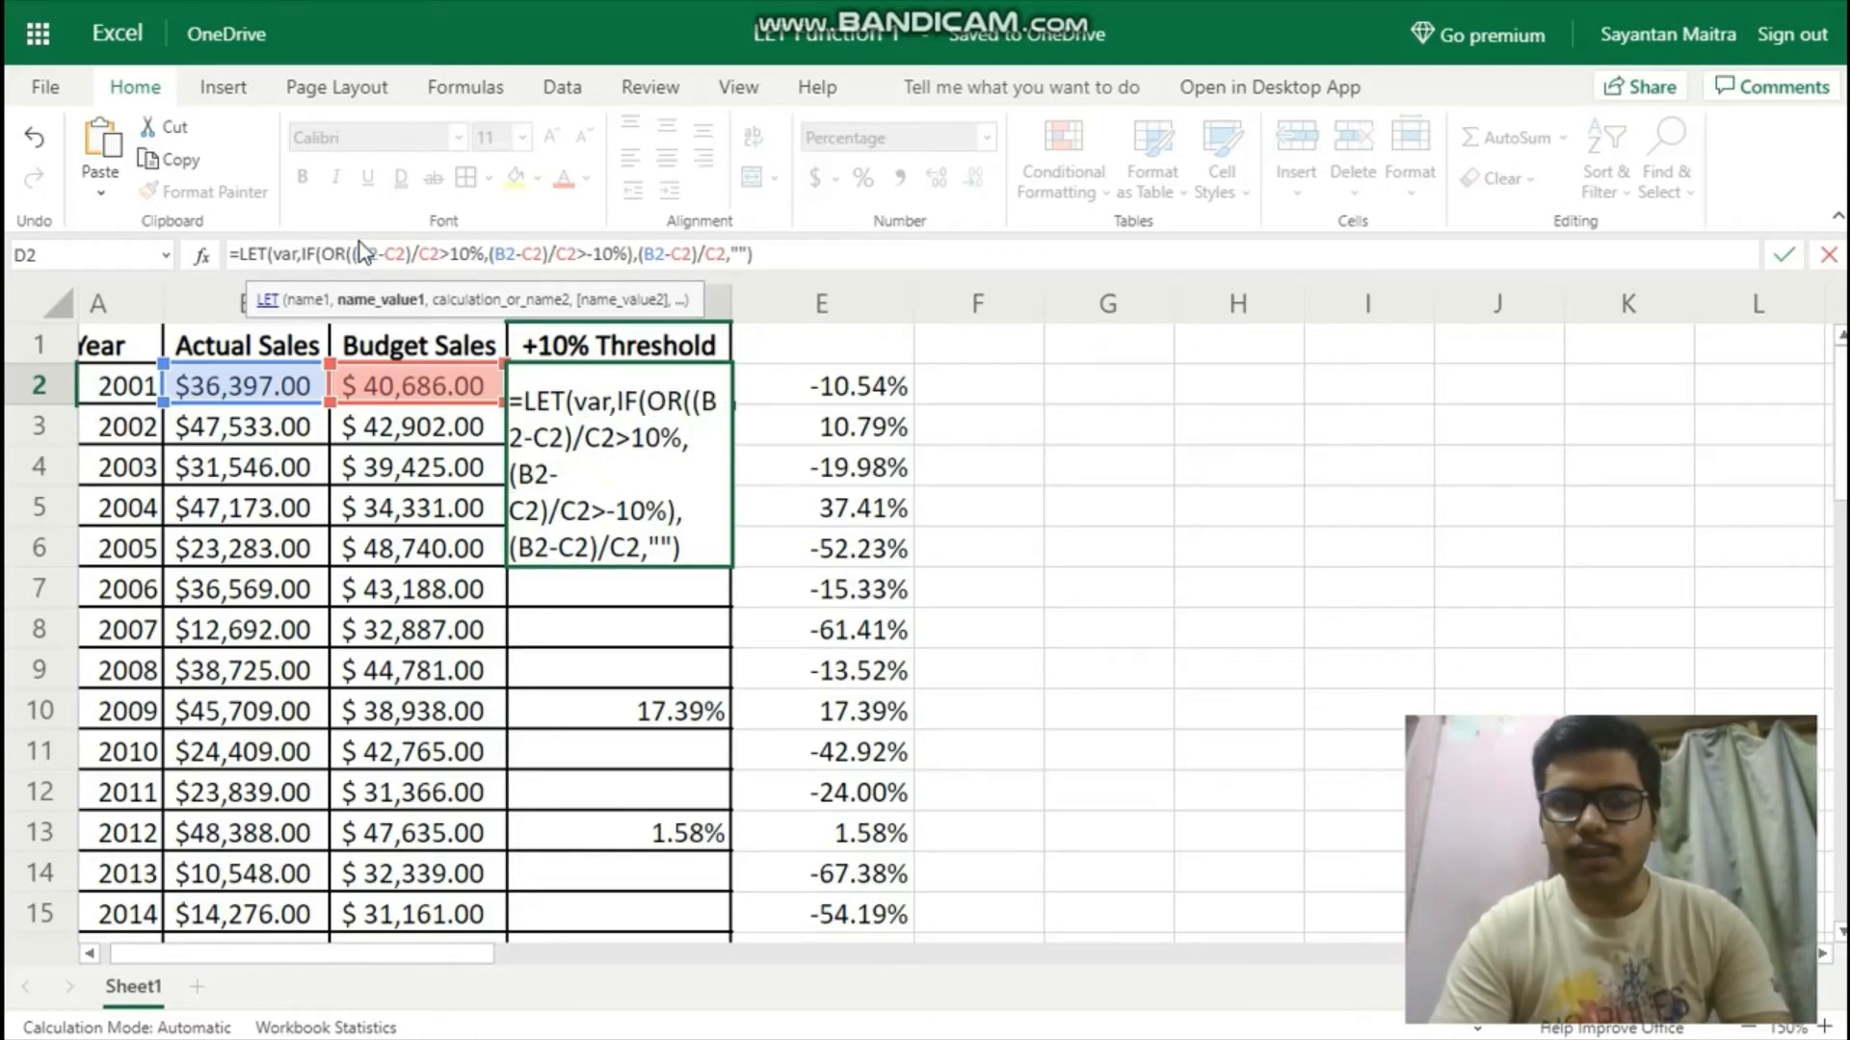
{"action": "type", "text": "(B2"}
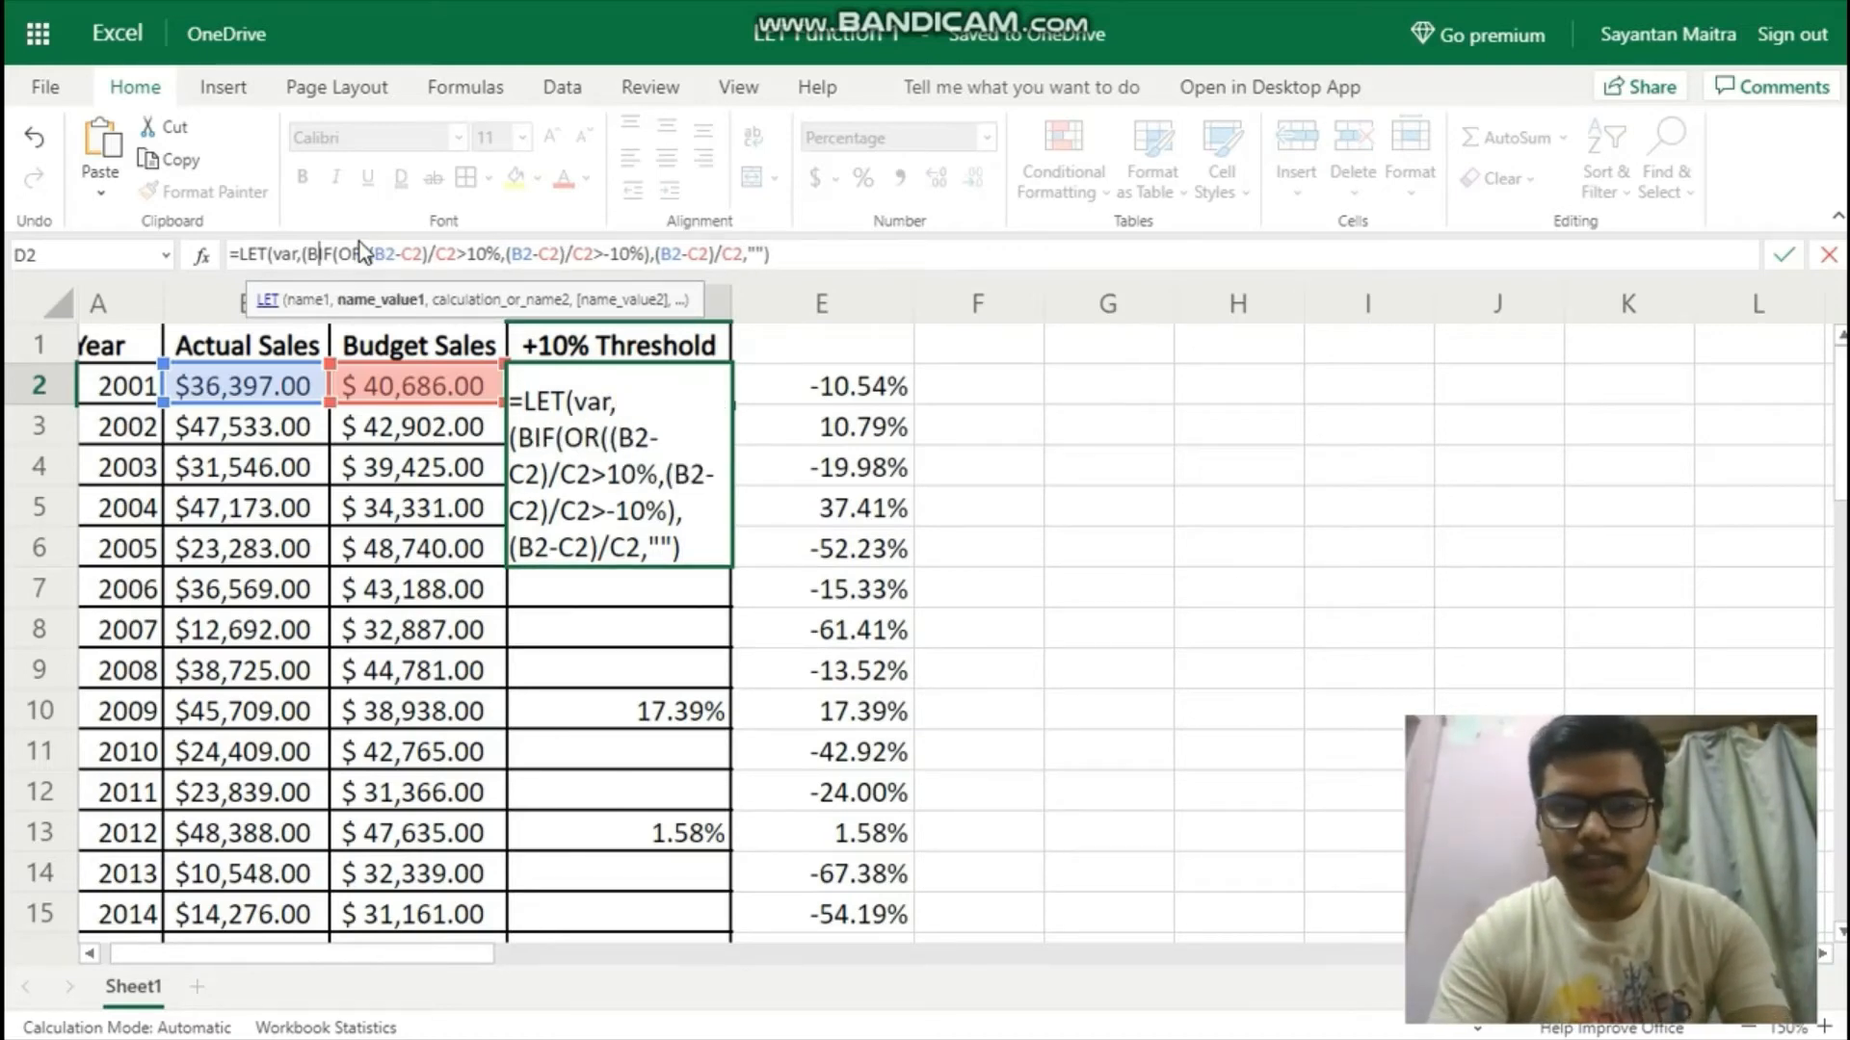
{"action": "type", "text": "-C2"}
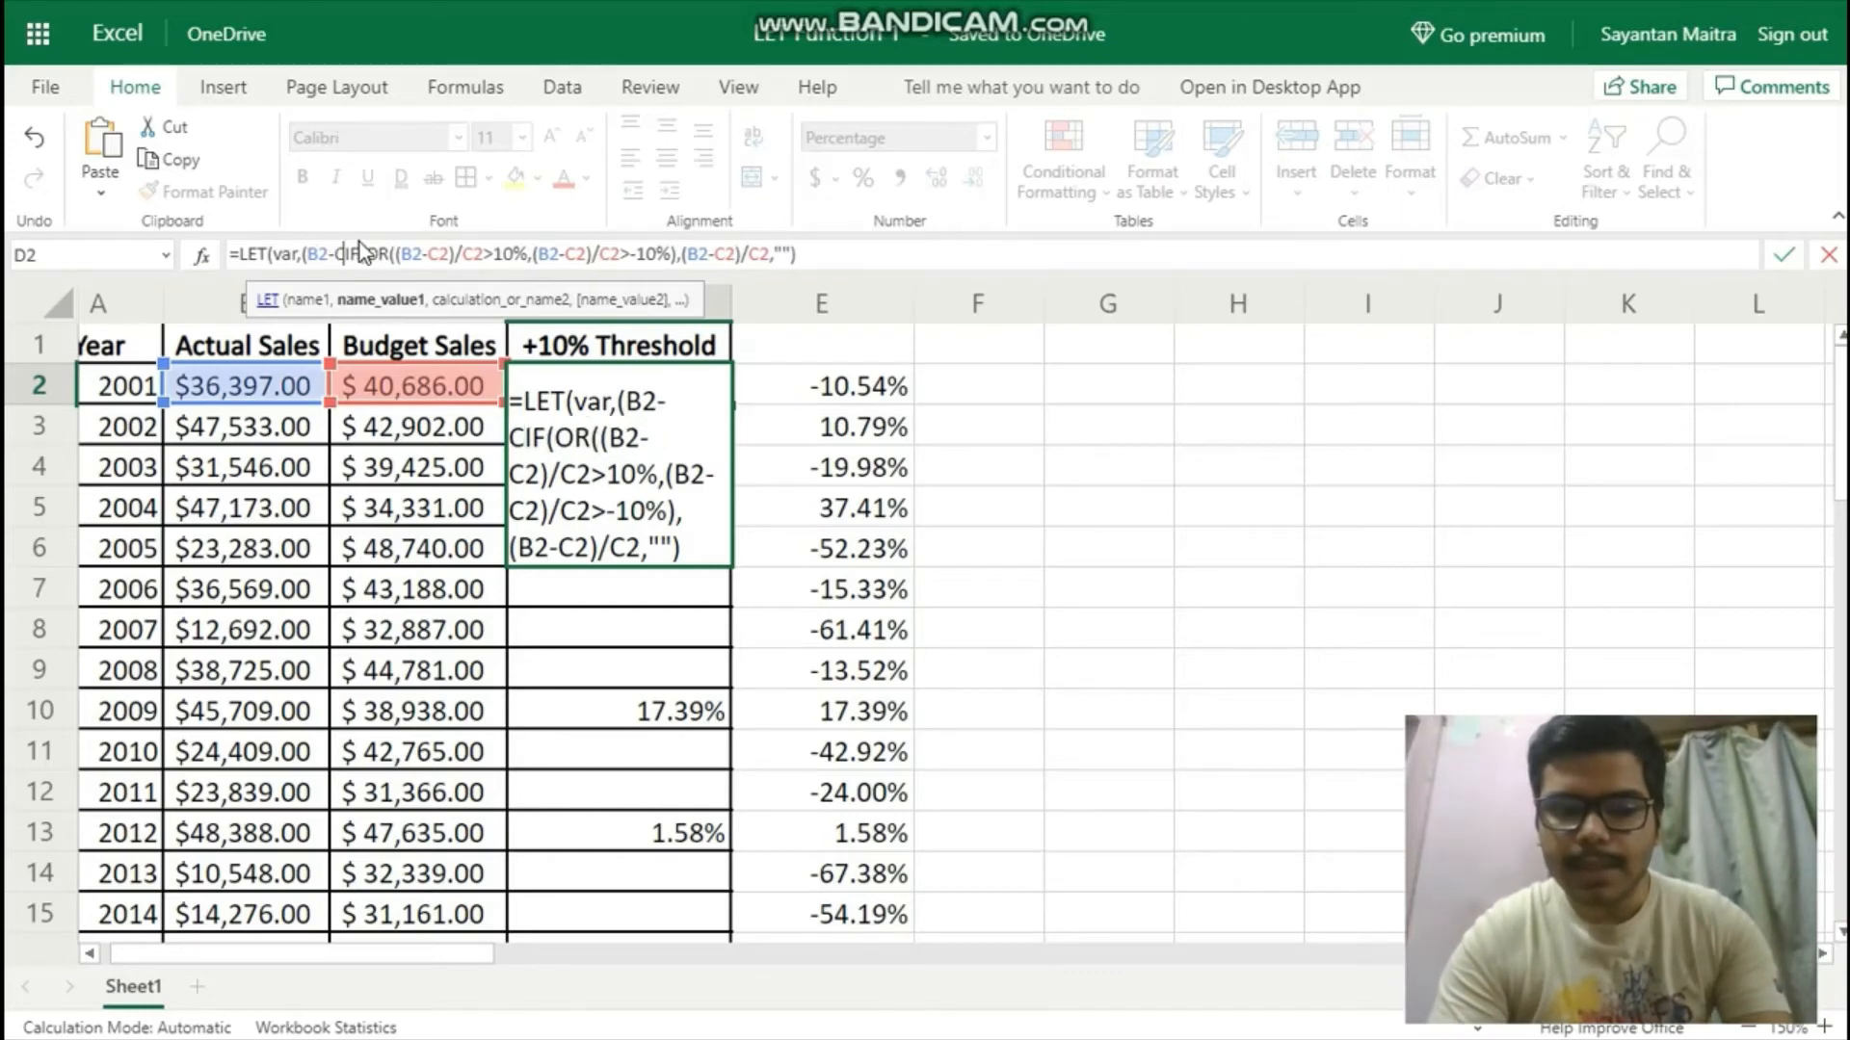
{"action": "type", "text": ")/C2"}
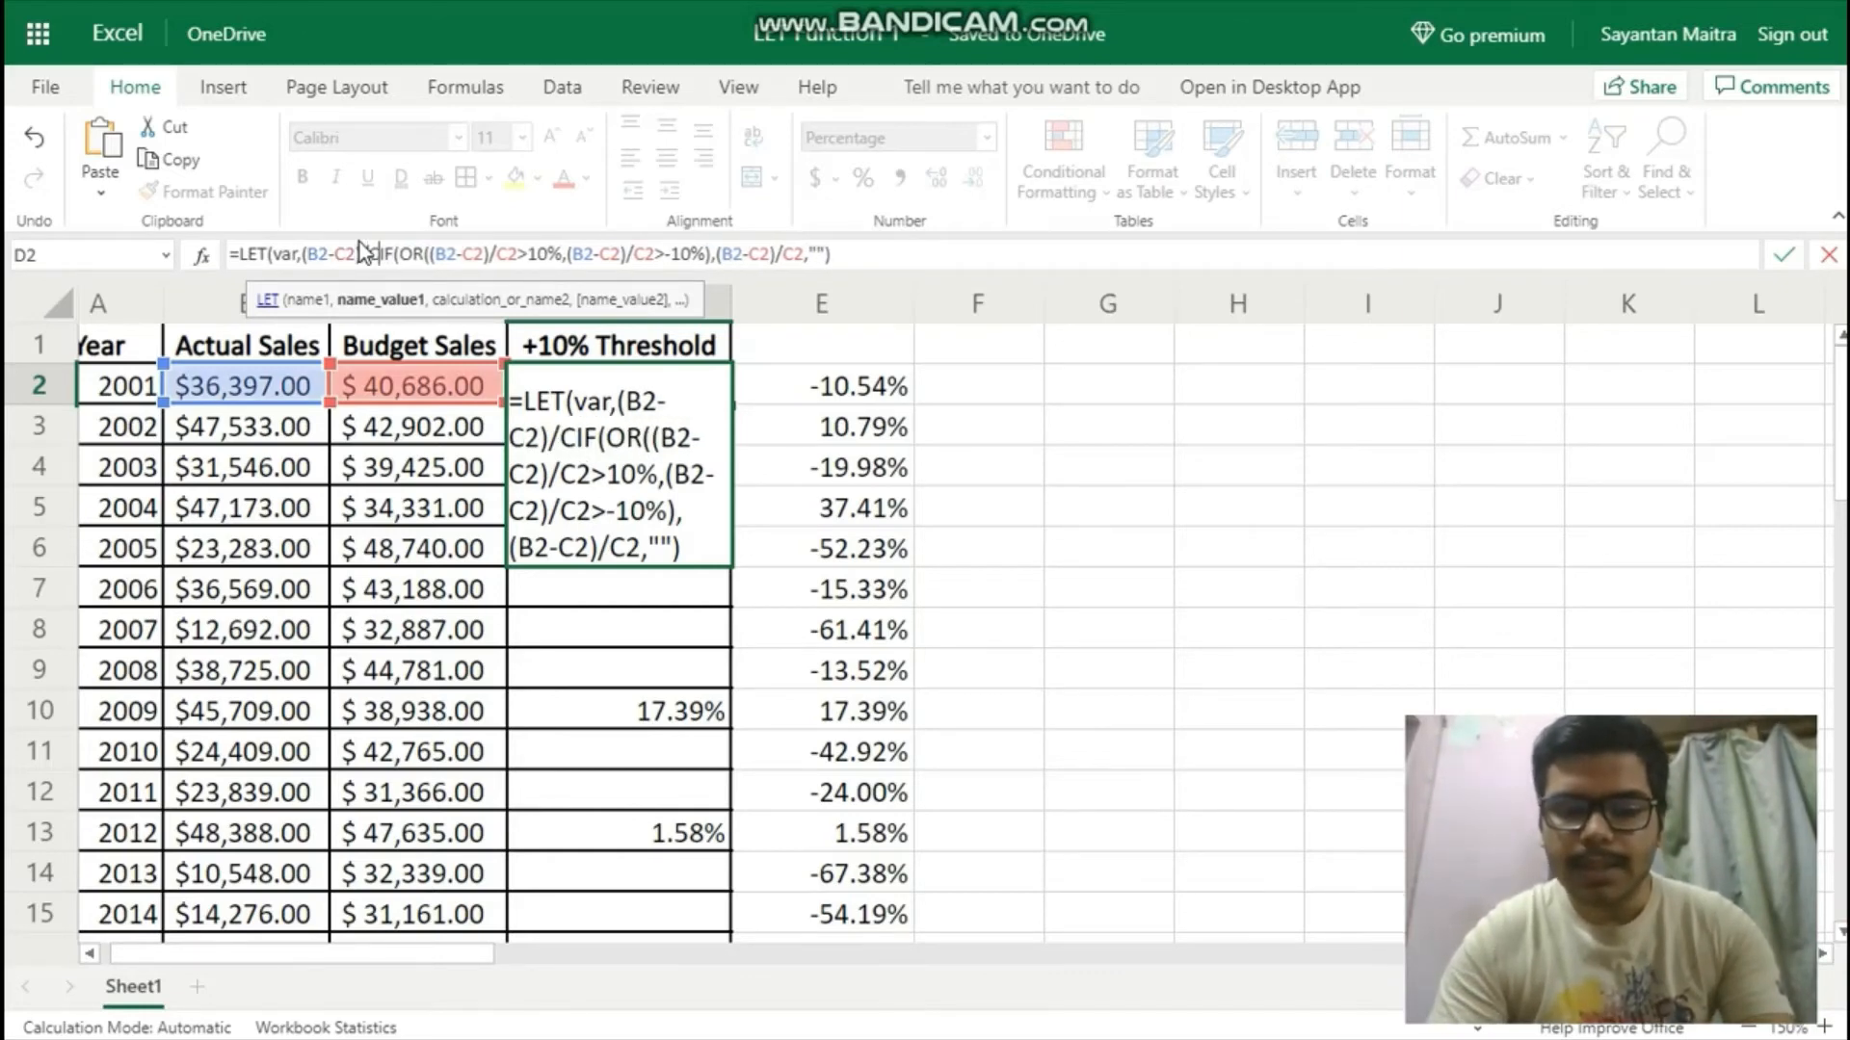
{"action": "type", "text": ","}
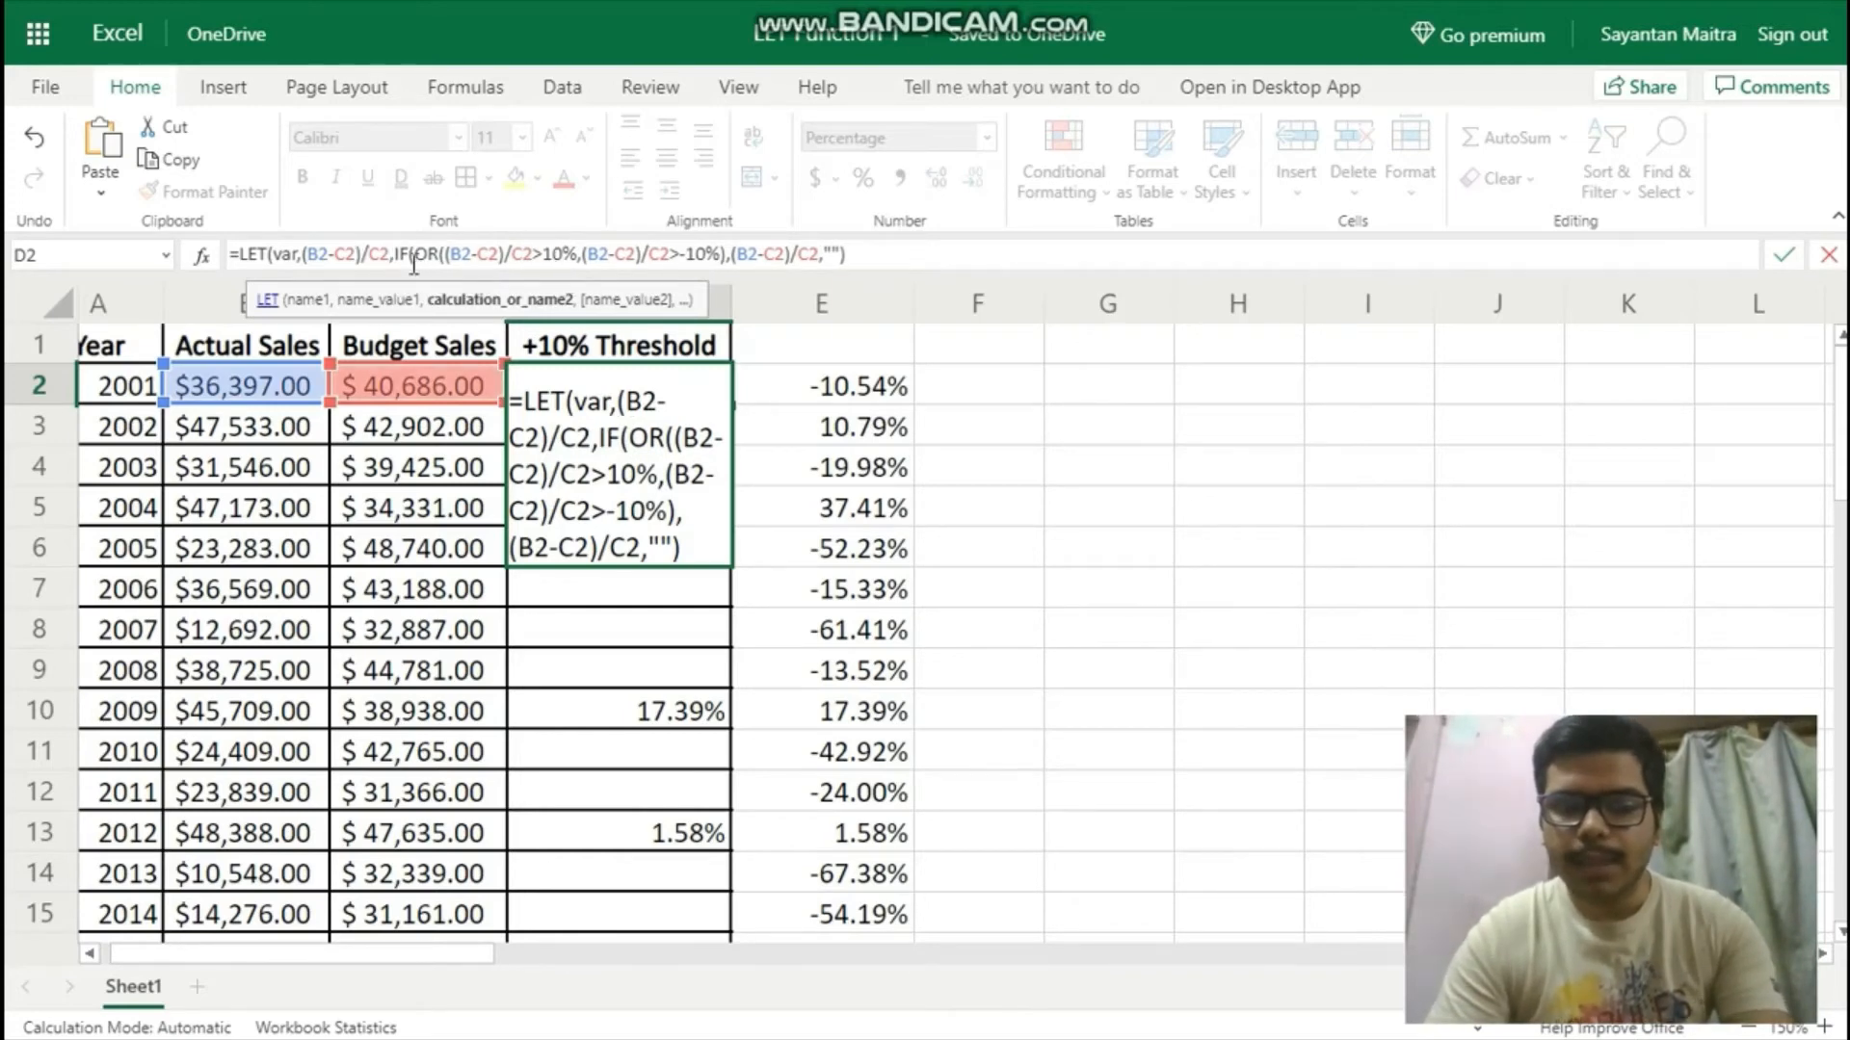
Define a second LET name t with the value 10% in the D2 formula.
{"action": "type", "text": "t,"}
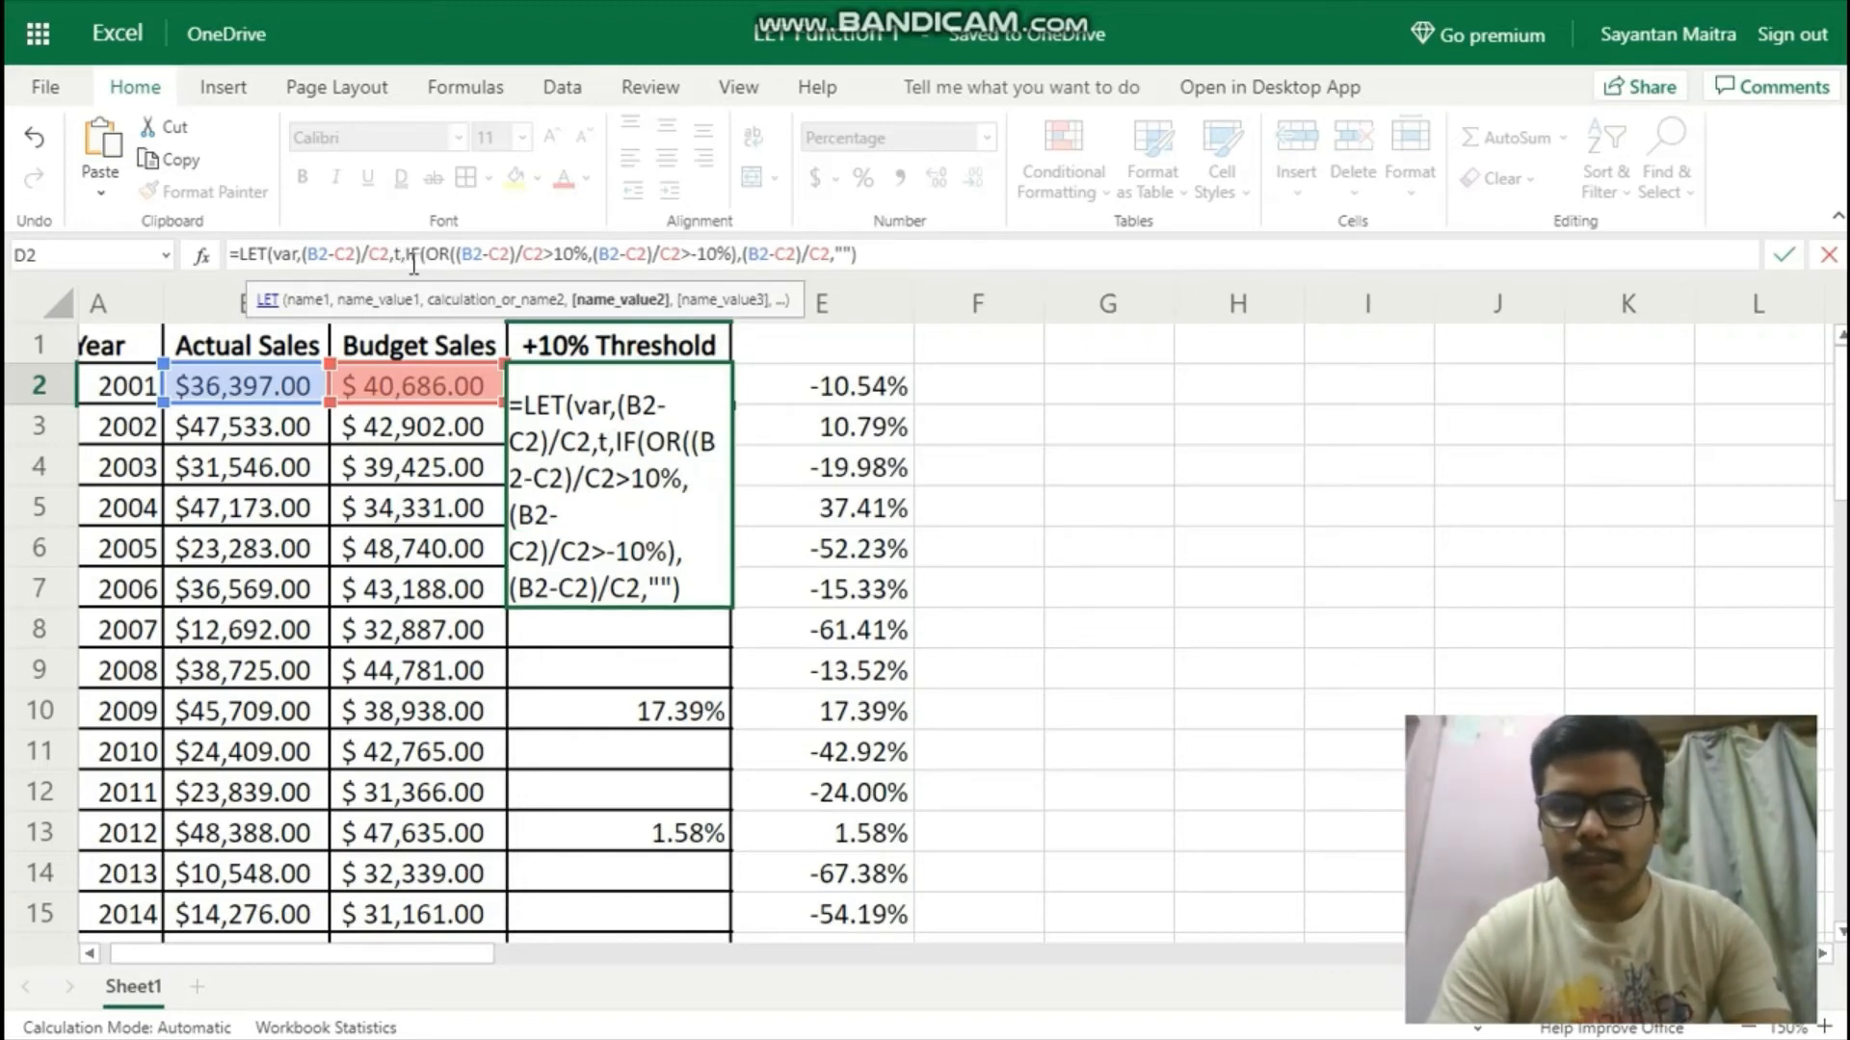
{"action": "type", "text": "10"}
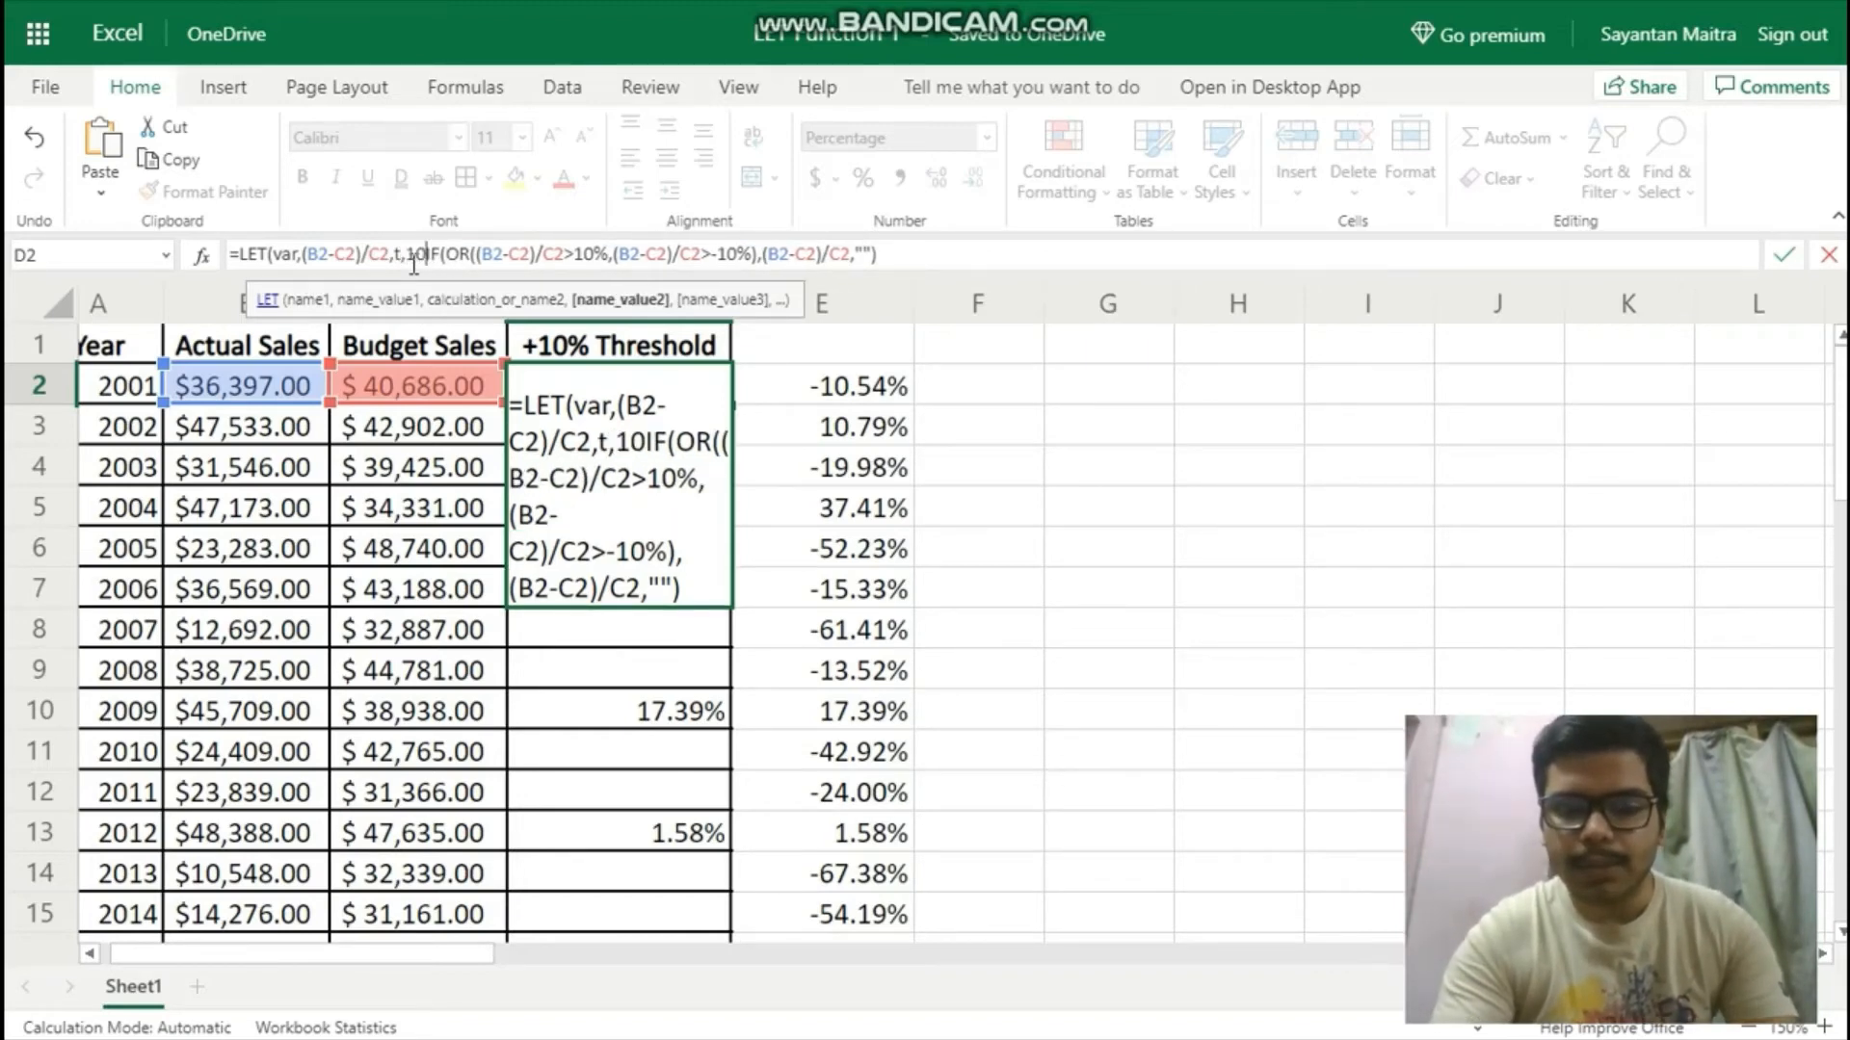
{"action": "type", "text": "%,"}
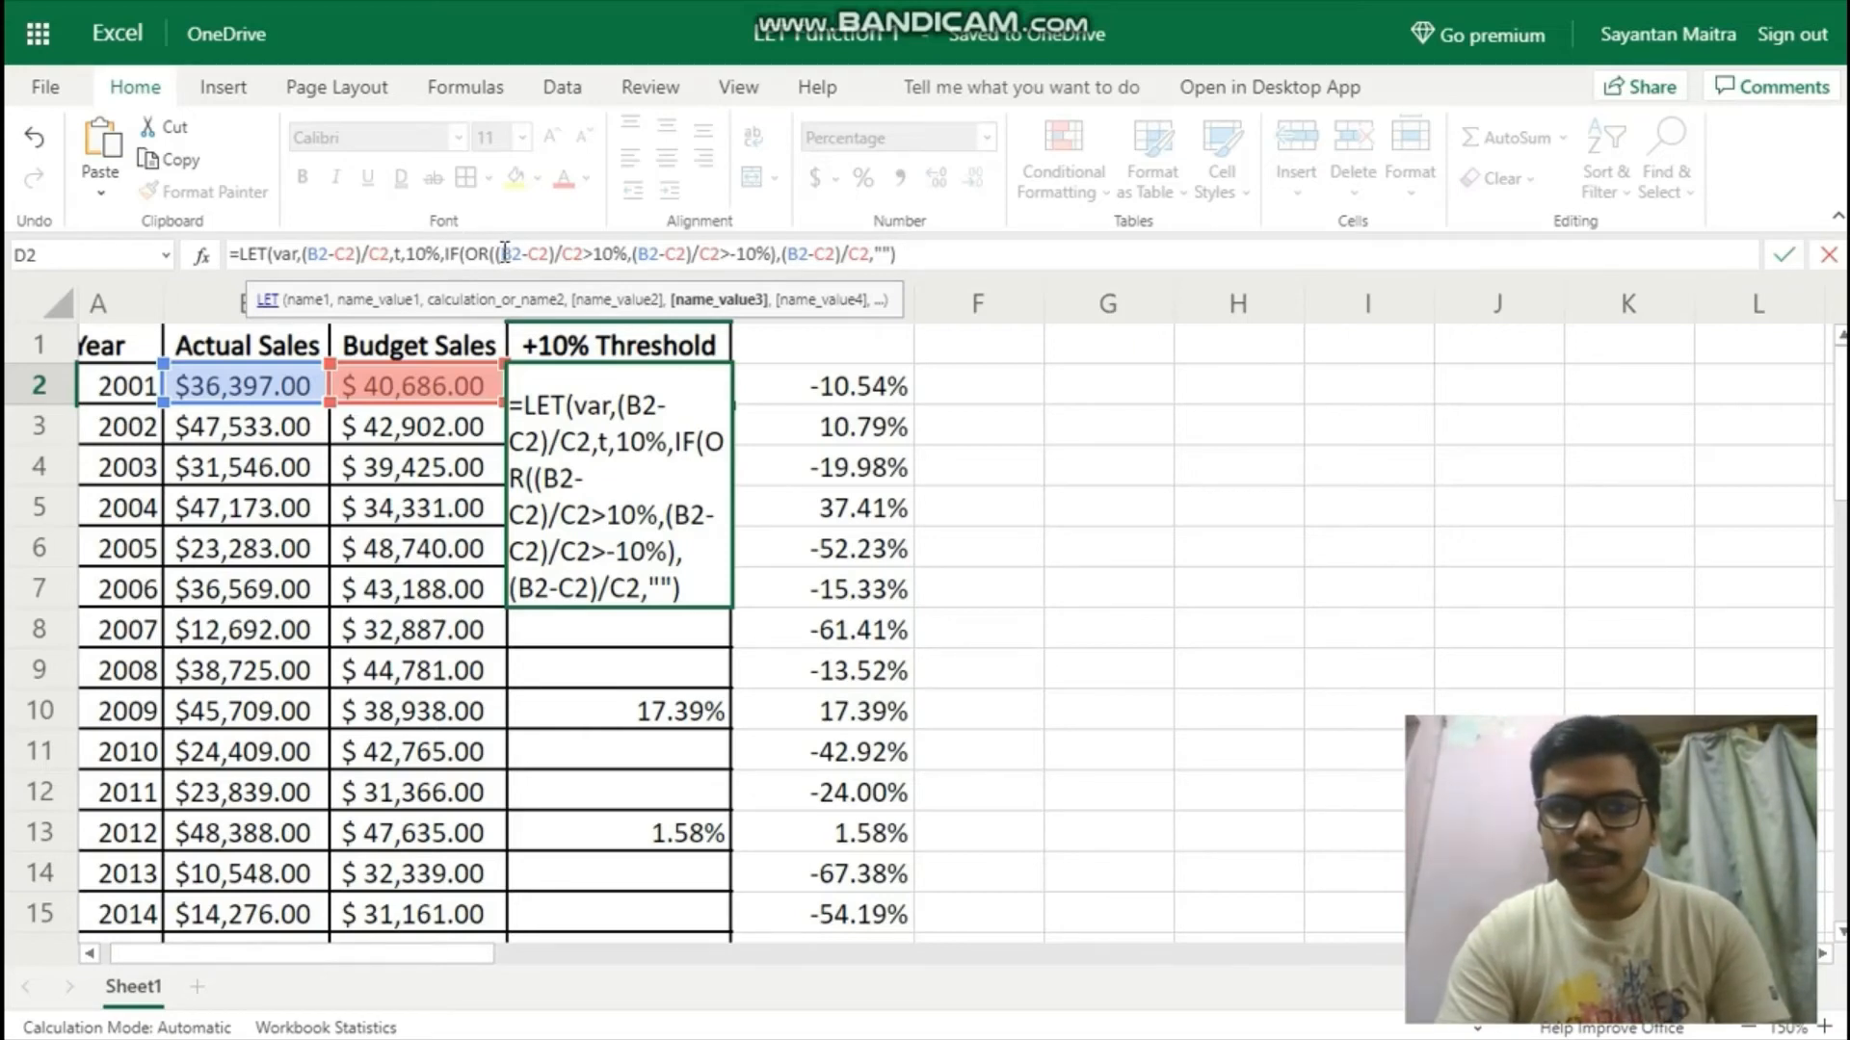
Rewrite the first OR condition in the D2 formula as var>t using the LET names.
{"action": "left_click_drag", "start_coordinate": [503, 250], "coordinate": [584, 265]}
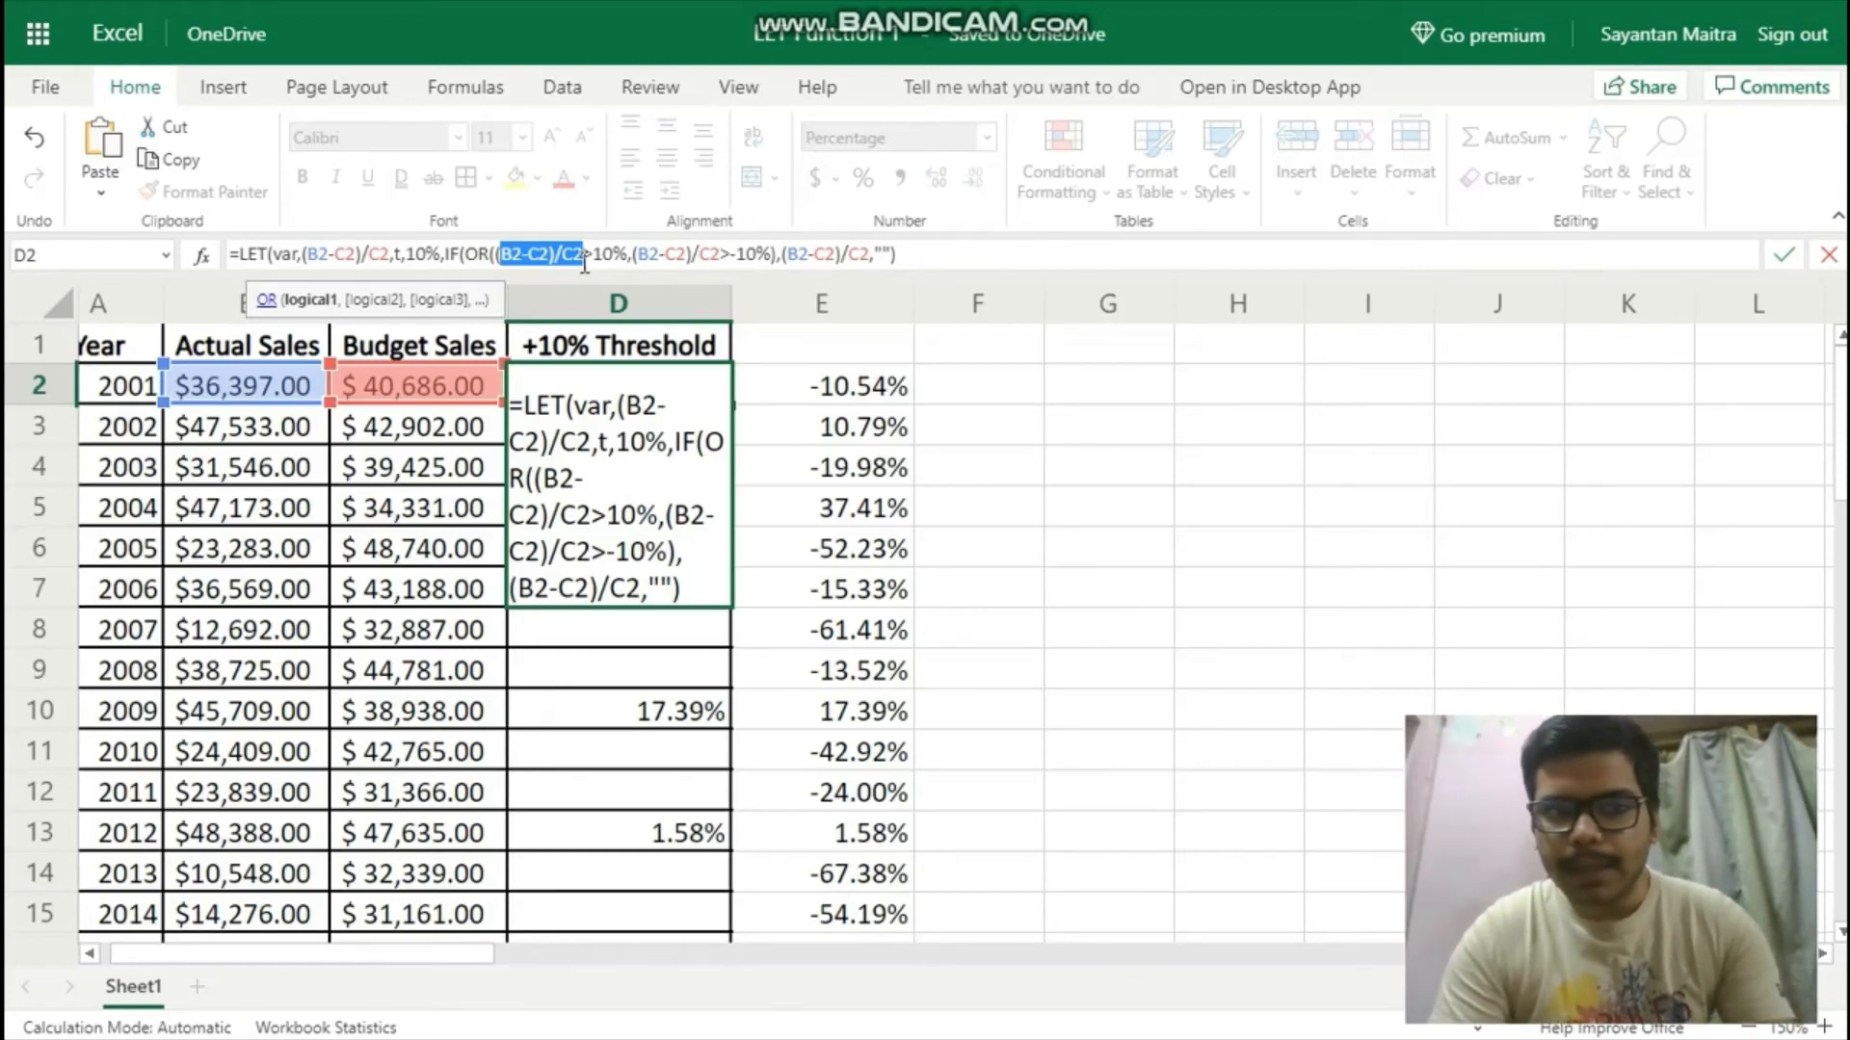
{"action": "type", "text": "var"}
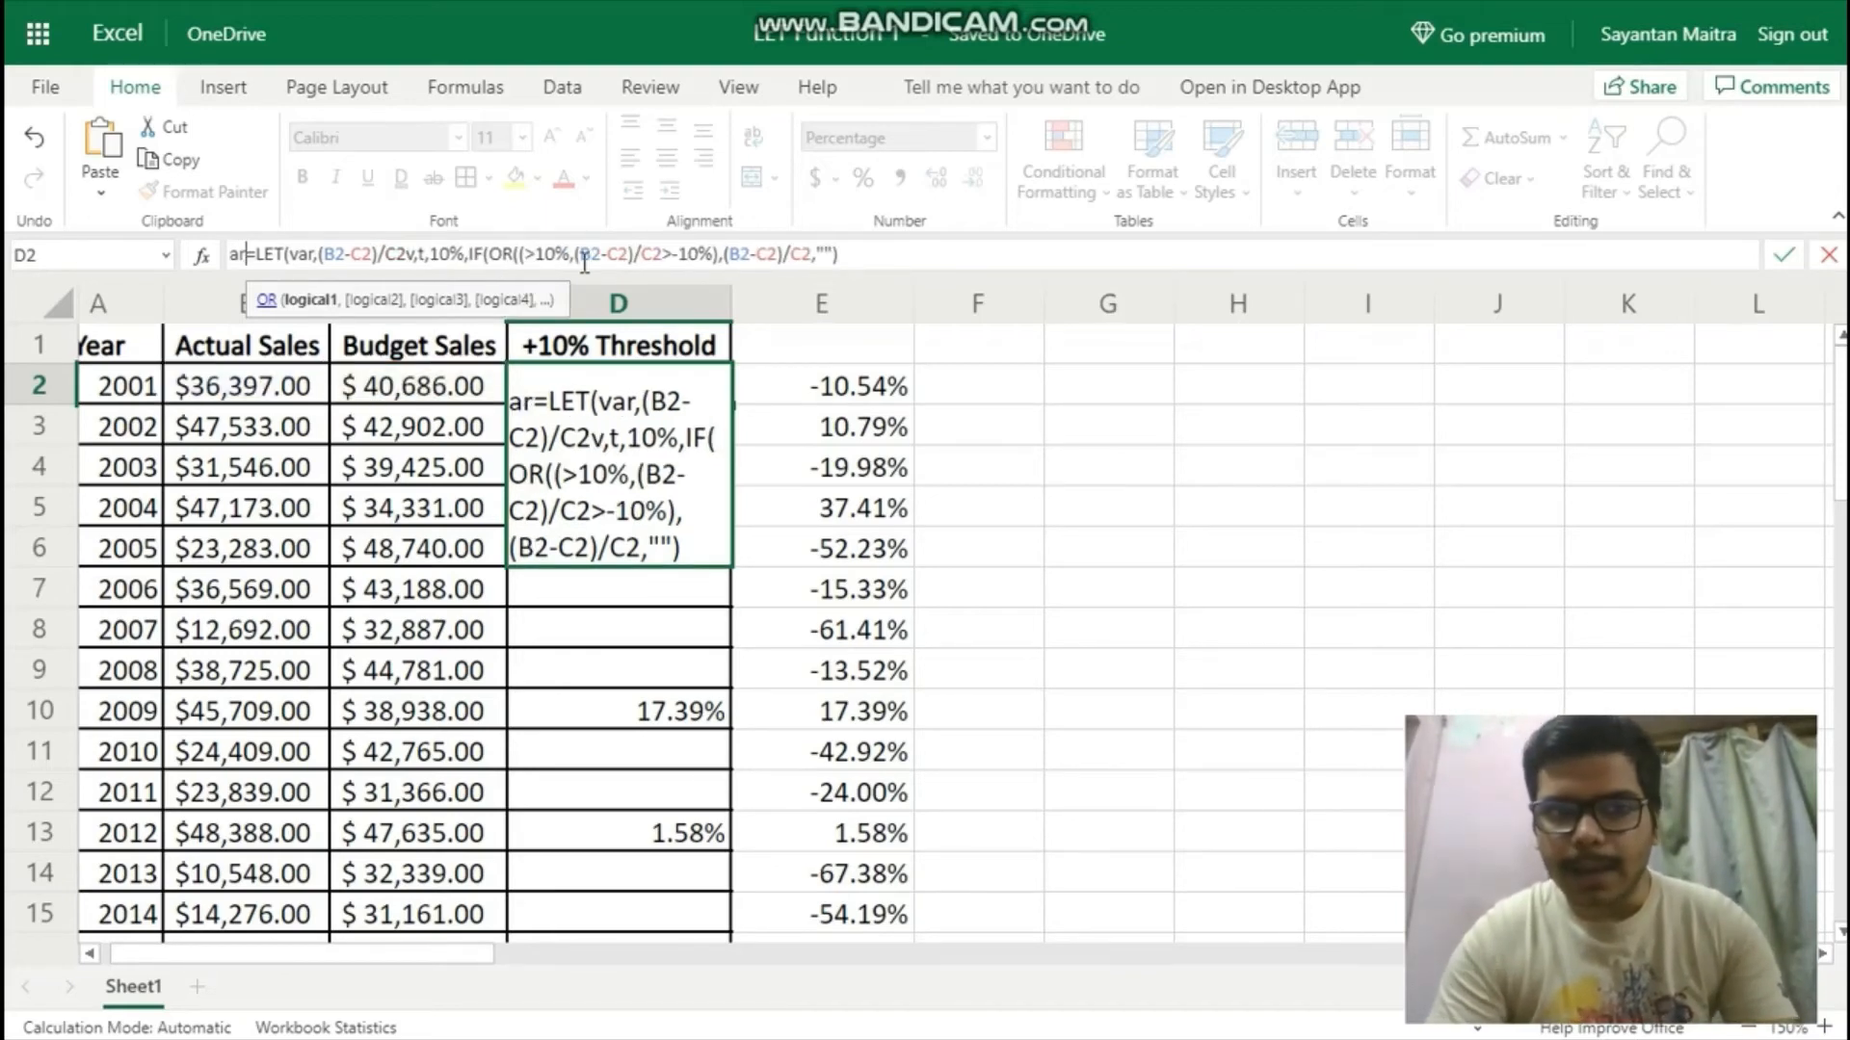
{"action": "key", "text": "BackSpace"}
{"action": "key", "text": "BackSpace"}
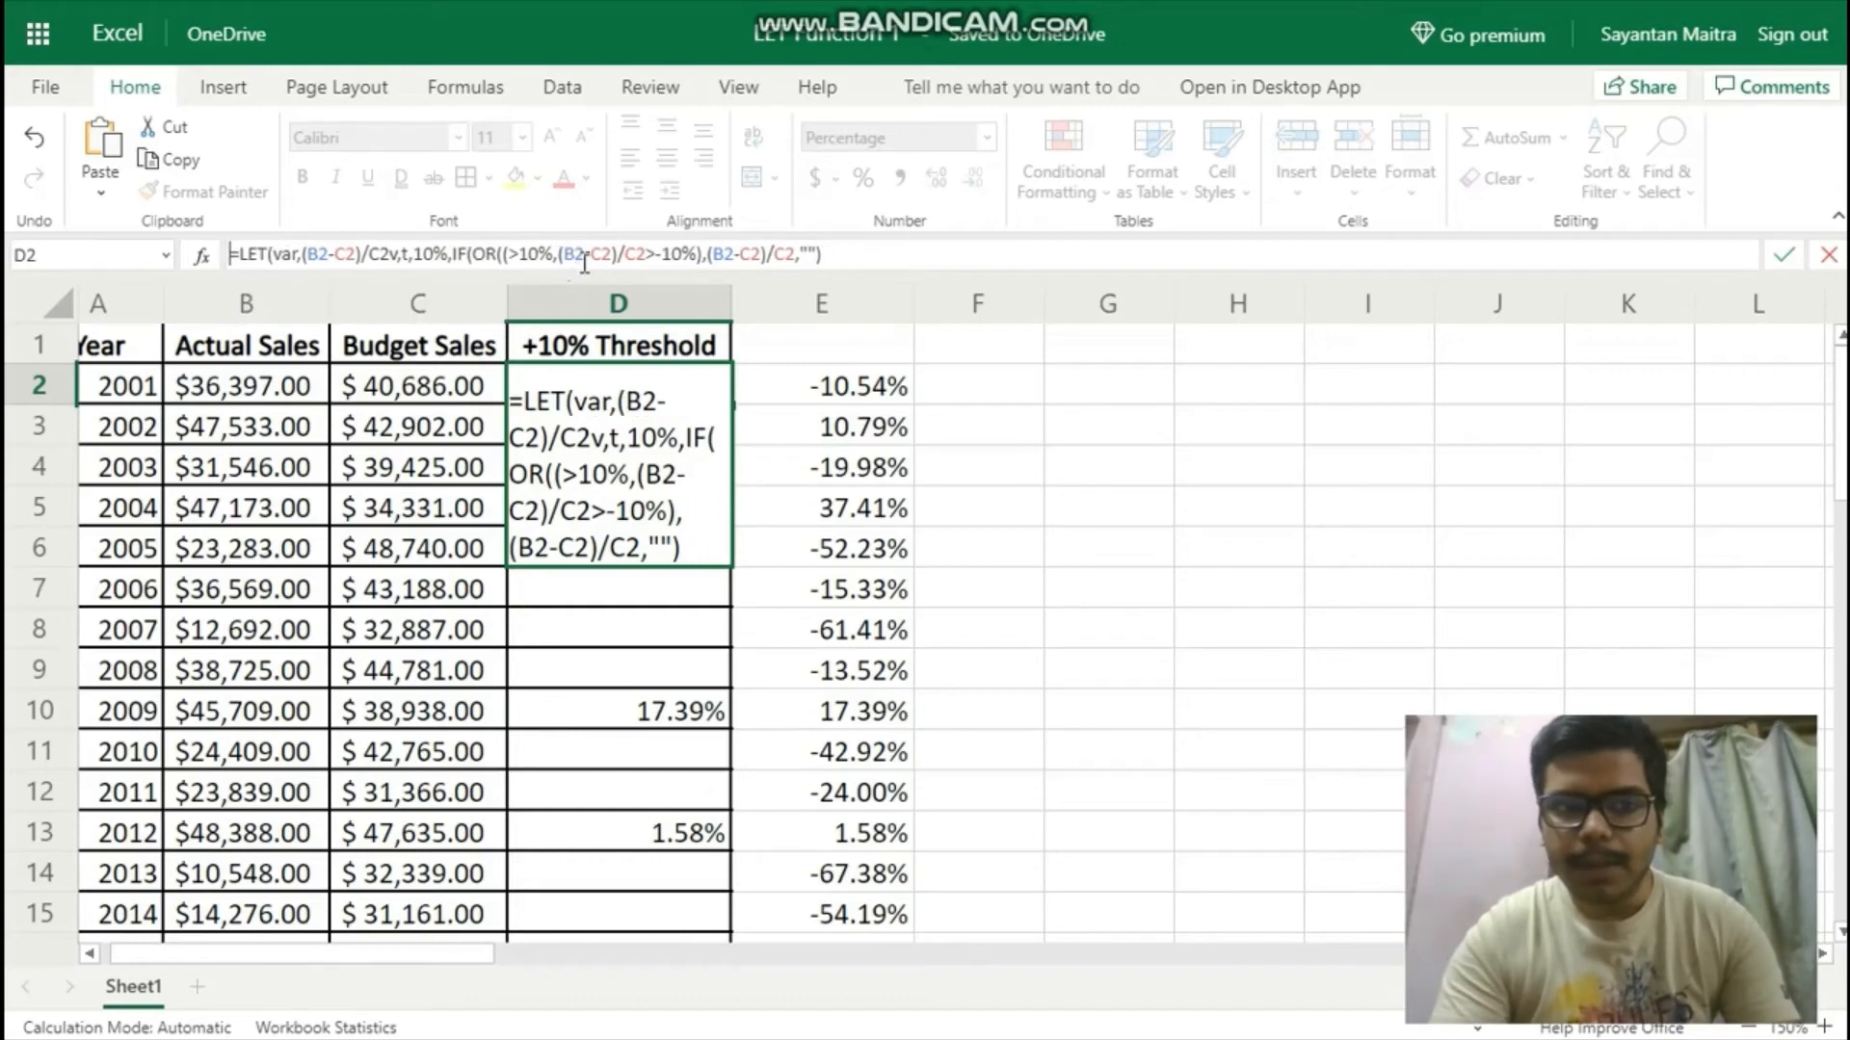
{"action": "left_click", "coordinate": [507, 253]}
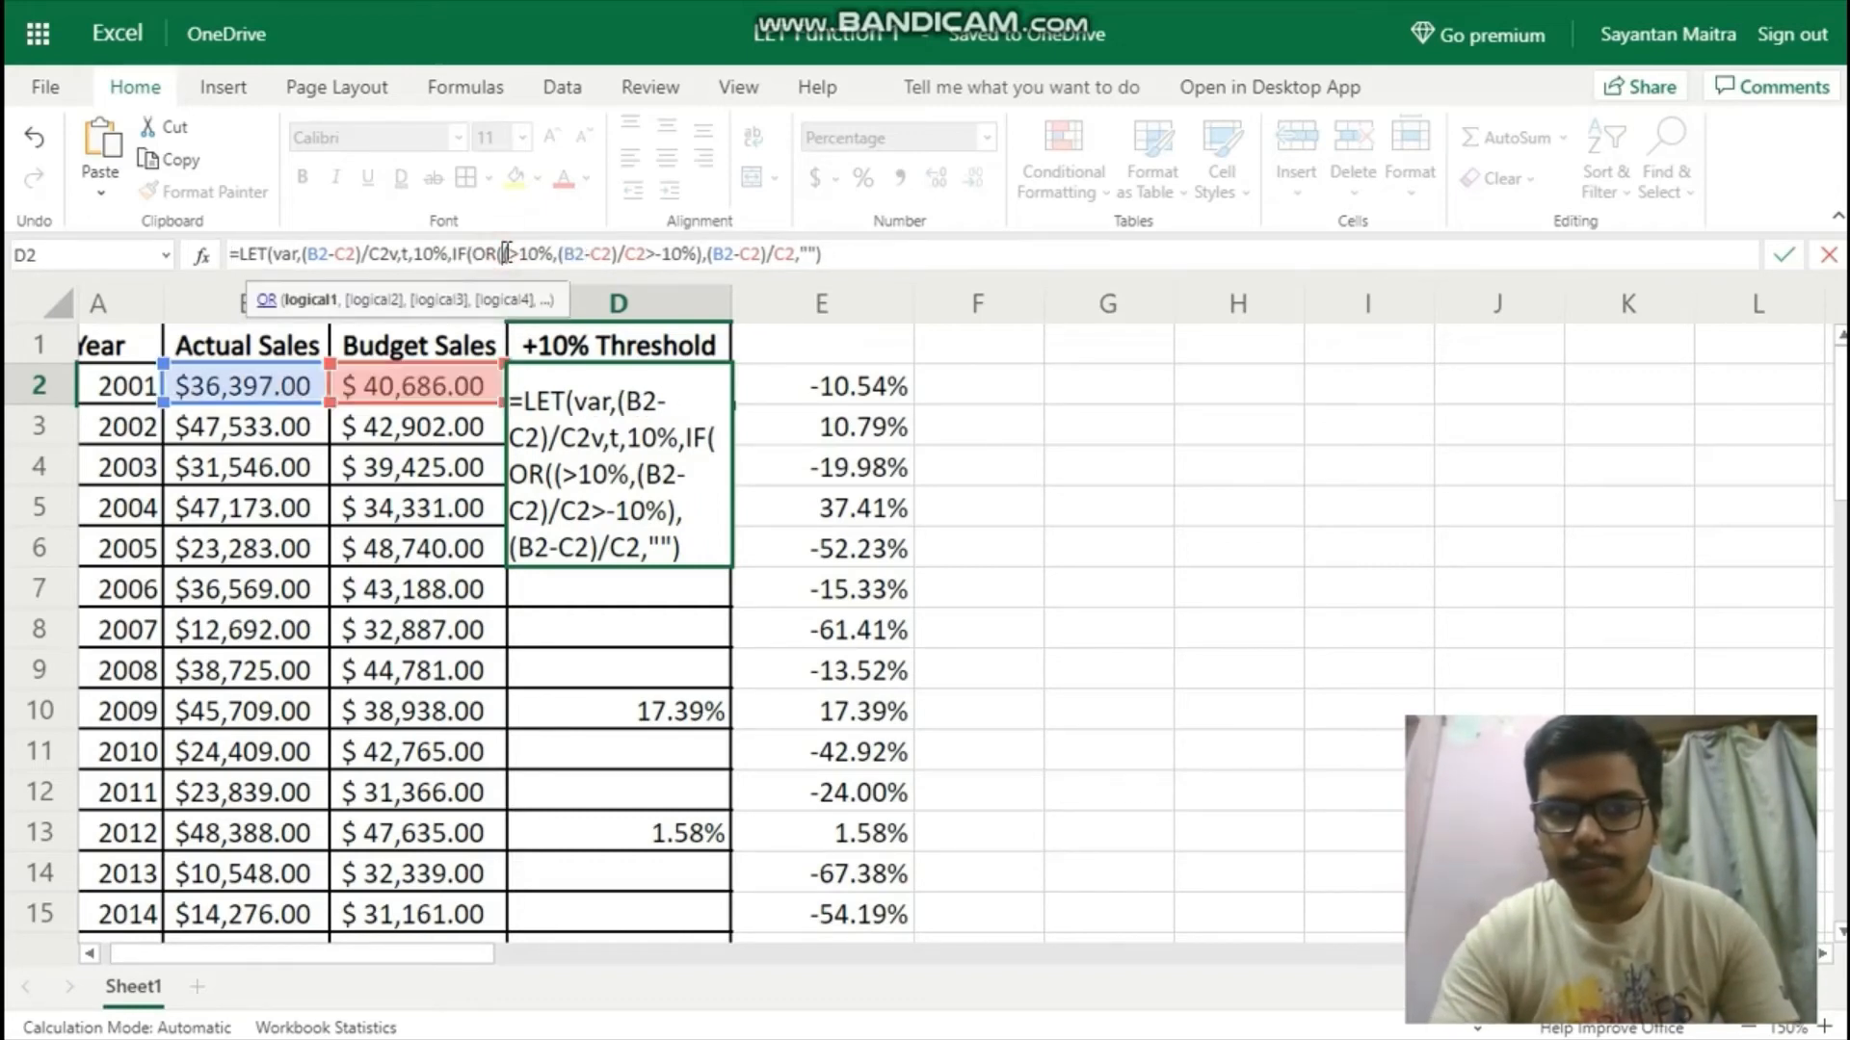
{"action": "key", "text": "Delete"}
{"action": "type", "text": "var"}
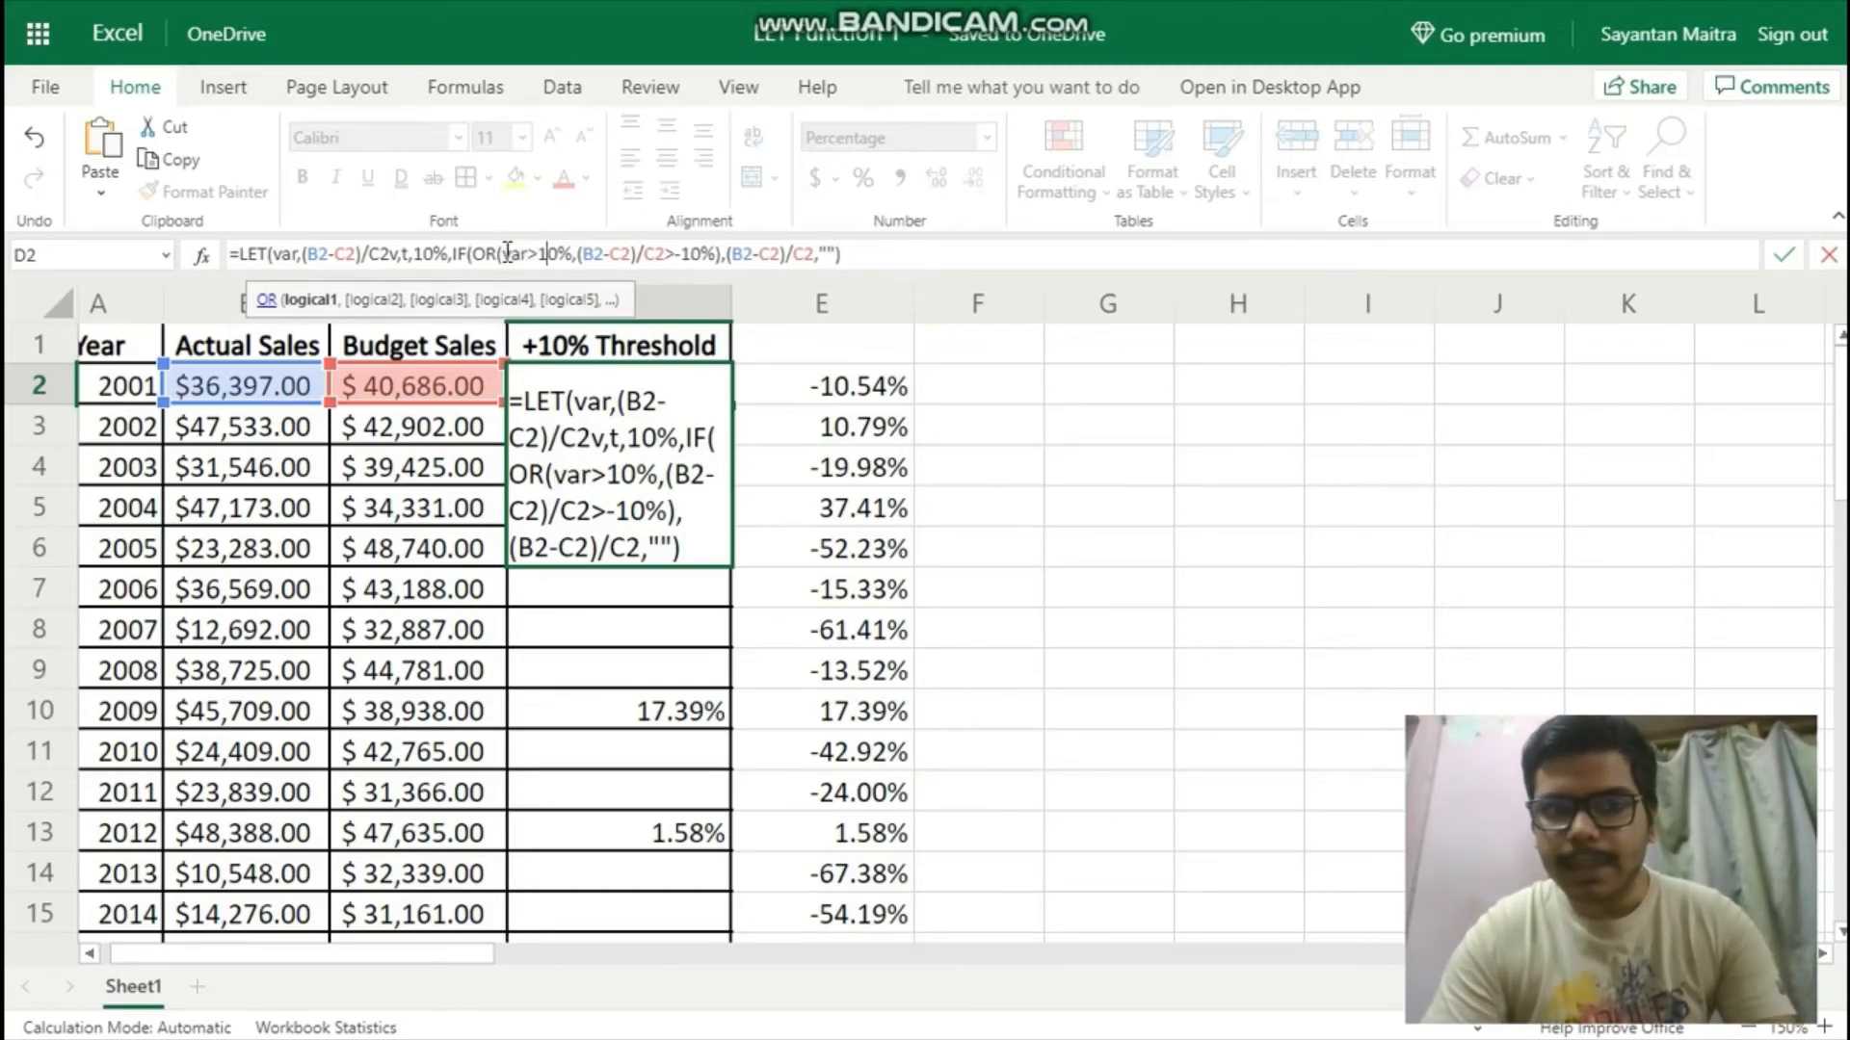
{"action": "key", "text": "shift+Right"}
{"action": "key", "text": "shift+Right"}
{"action": "key", "text": "shift+Right"}
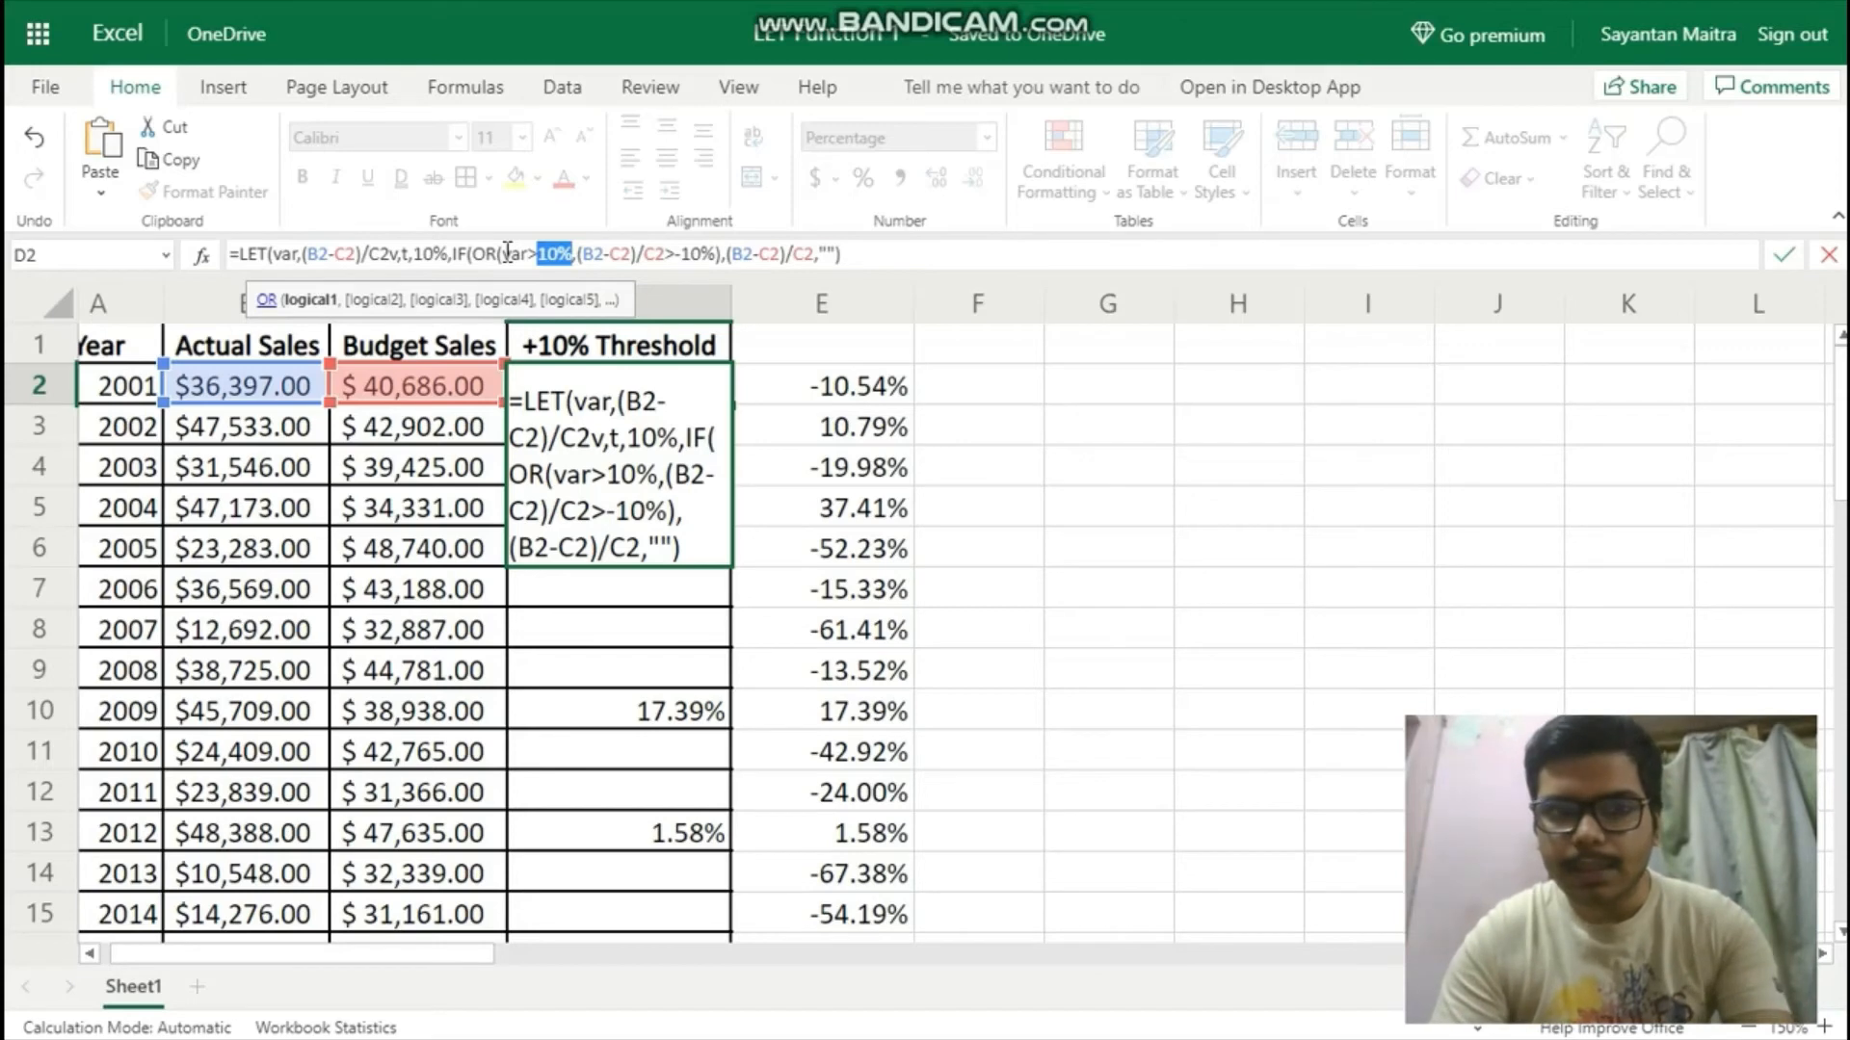
{"action": "type", "text": "t"}
{"action": "key", "text": "Right"}
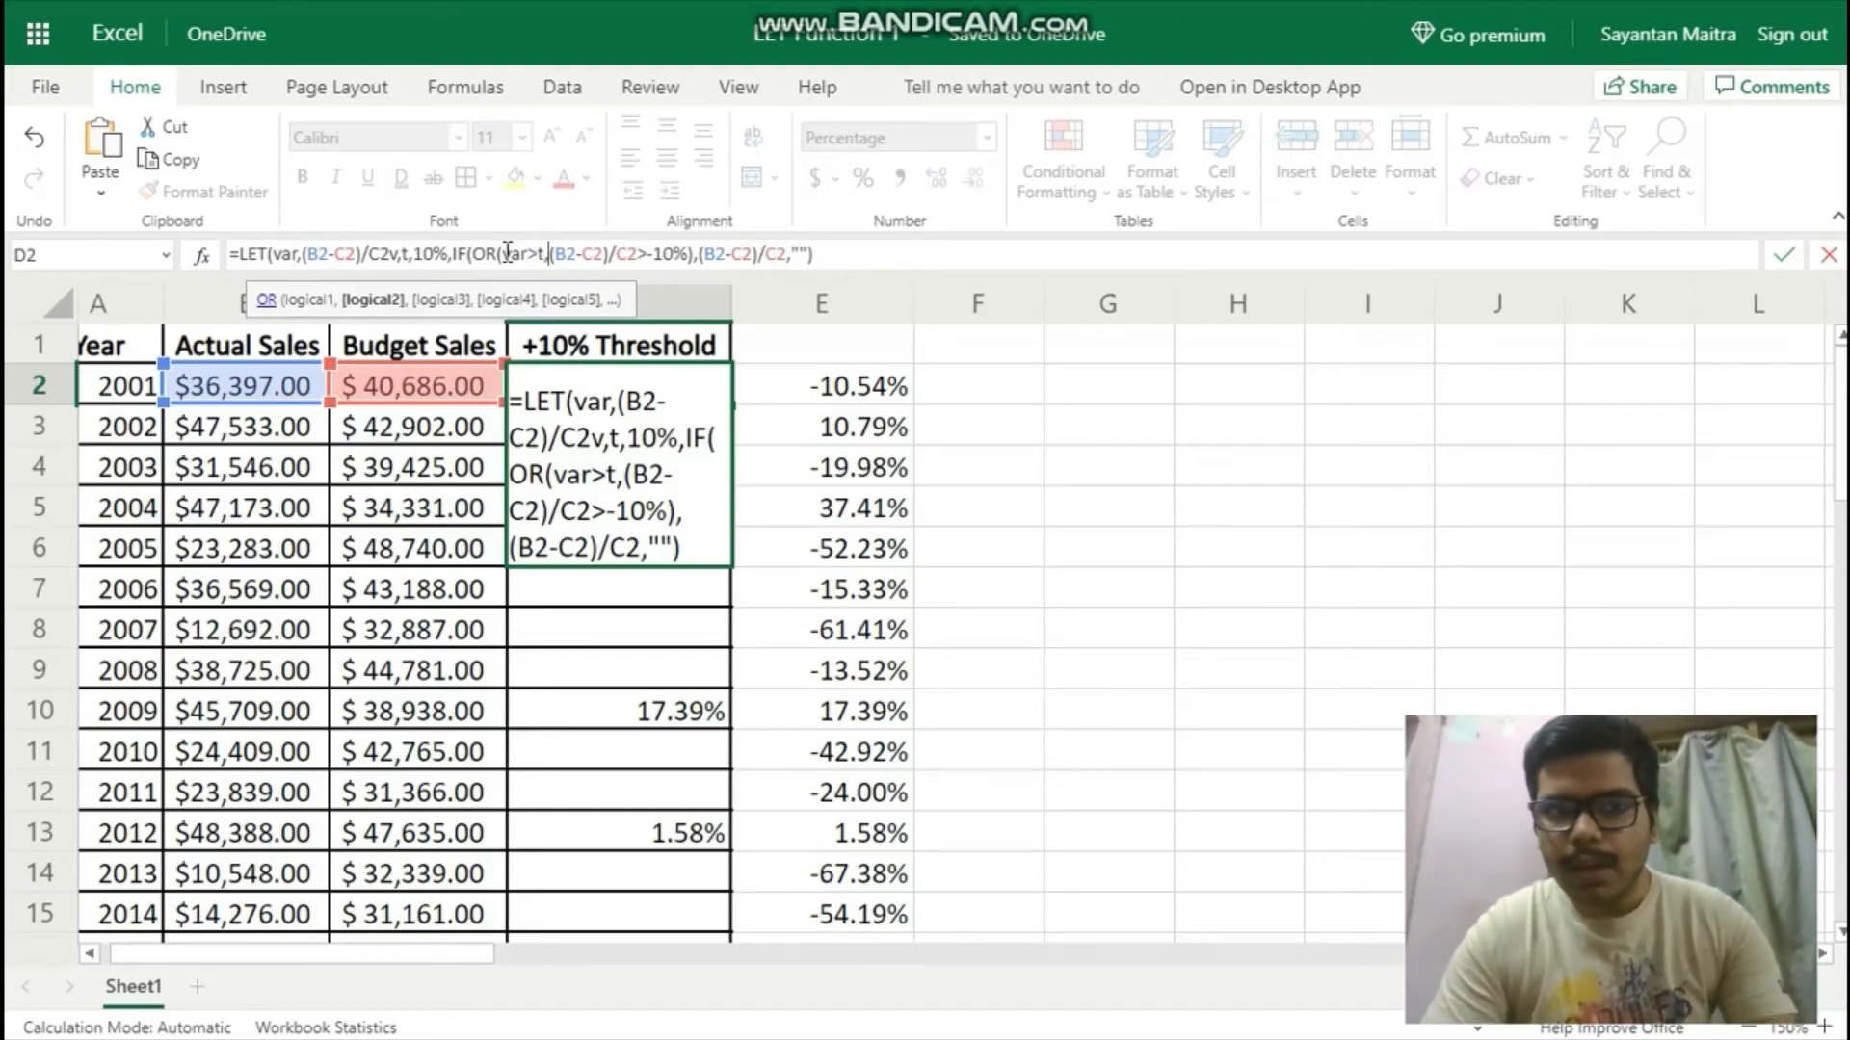
Rewrite the second OR condition in the D2 formula as var>-t using the LET names.
{"action": "key", "text": "shift+Right"}
{"action": "key", "text": "shift+Right"}
{"action": "key", "text": "shift+Right"}
{"action": "key", "text": "shift+Right"}
{"action": "key", "text": "shift+Right"}
{"action": "key", "text": "shift+Right"}
{"action": "key", "text": "shift+Right"}
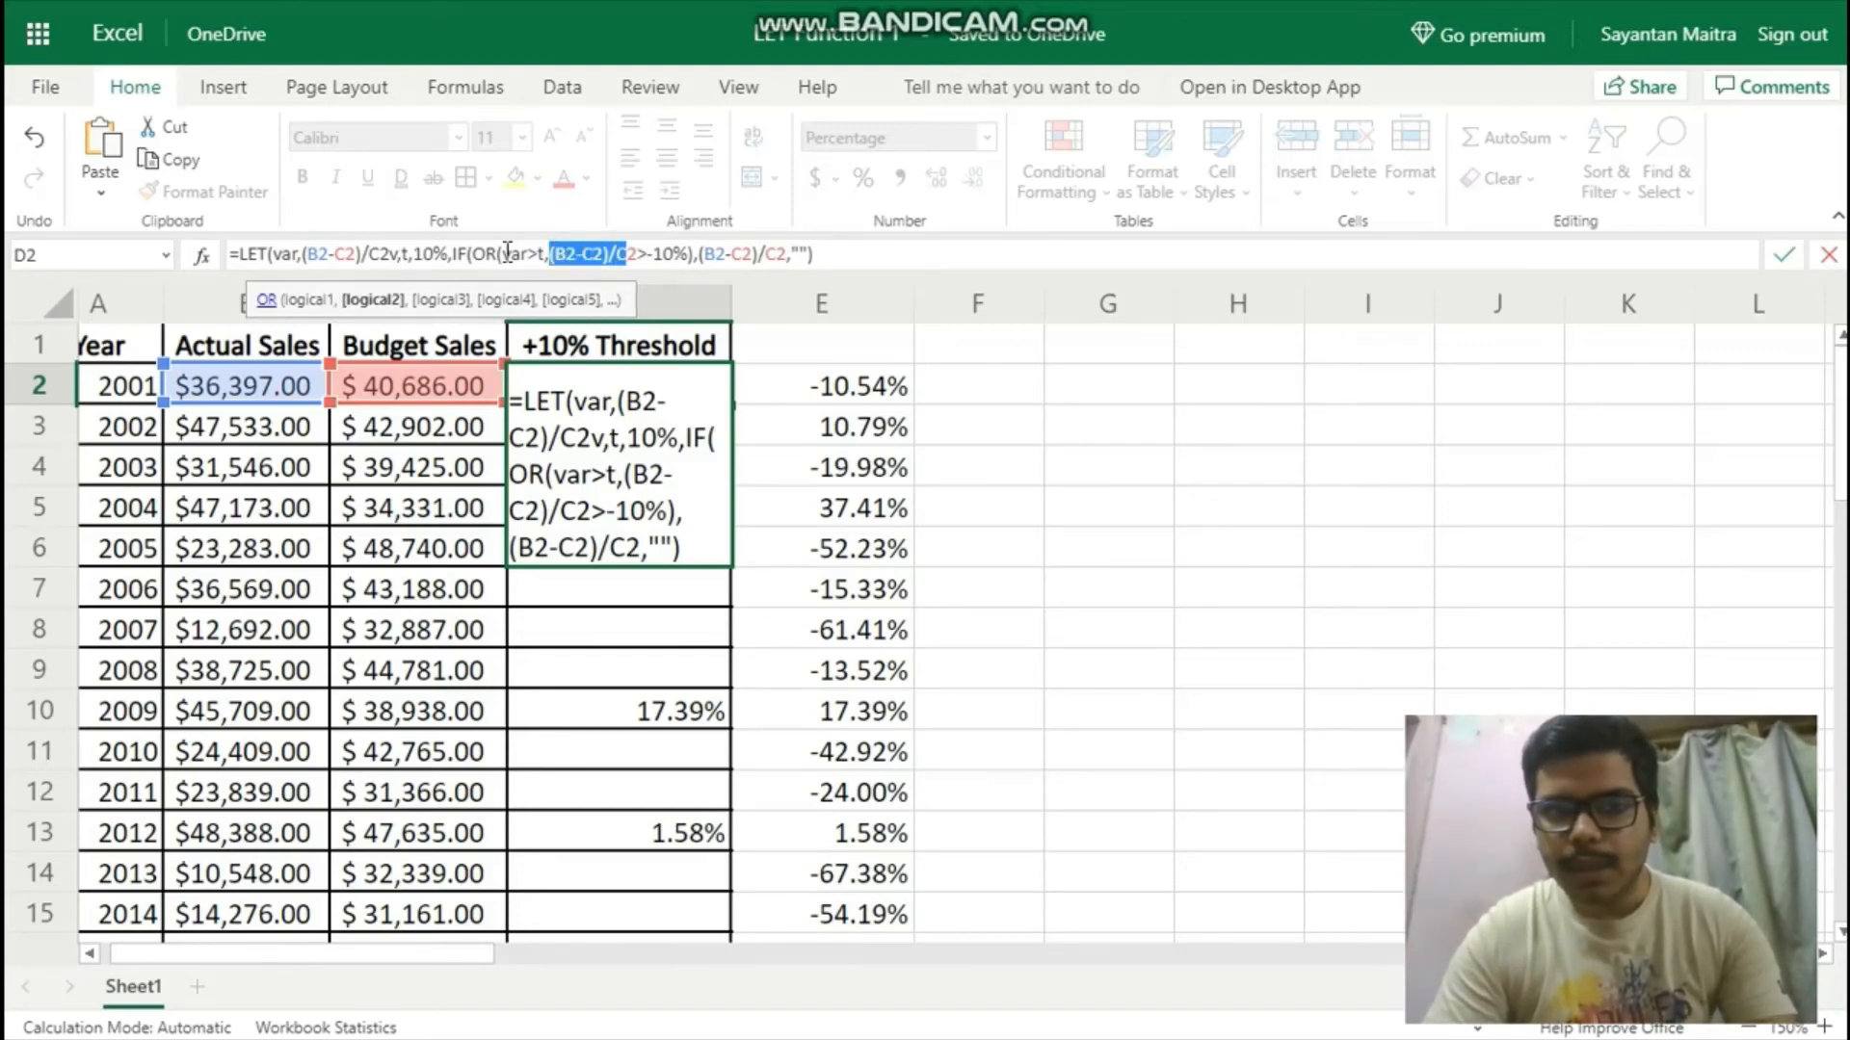
{"action": "key", "text": "shift+Right"}
{"action": "type", "text": "var"}
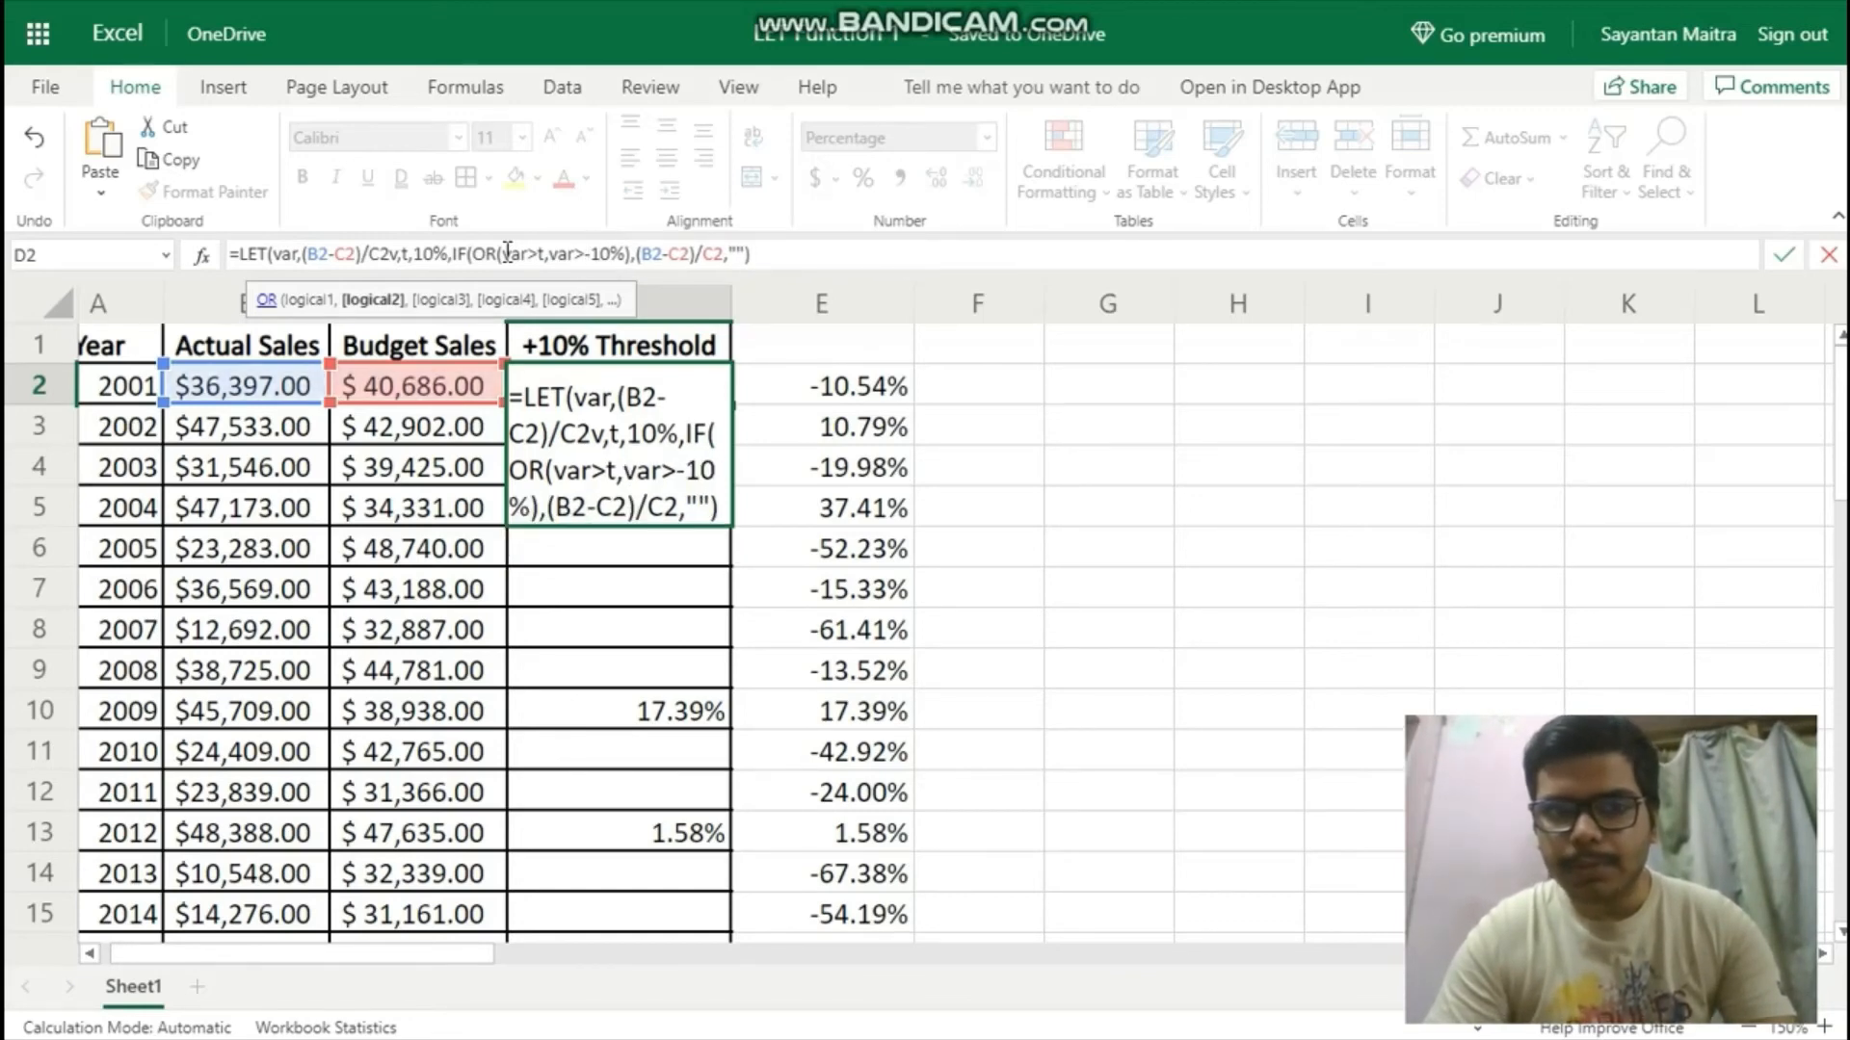
{"action": "key", "text": "shift+Right"}
{"action": "key", "text": "shift+Right"}
{"action": "key", "text": "shift+Right"}
{"action": "type", "text": "t"}
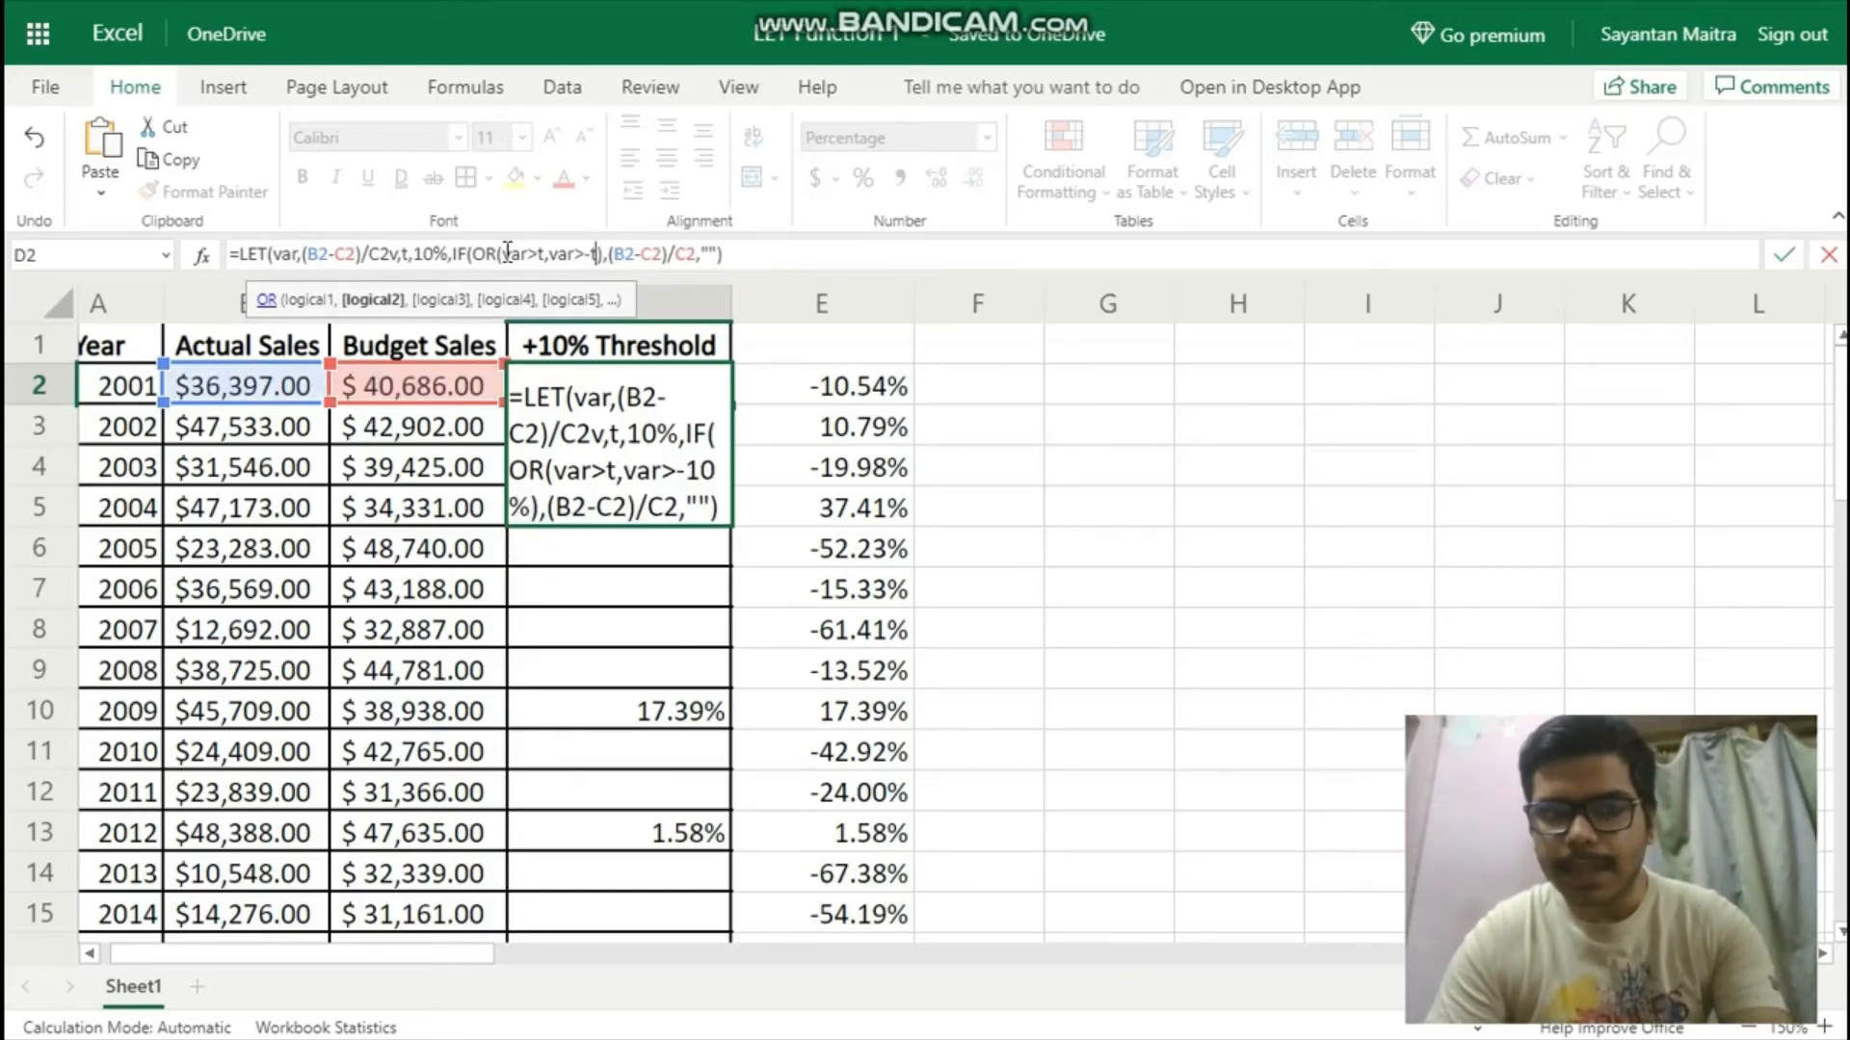
{"action": "key", "text": "Right"}
{"action": "key", "text": "Right"}
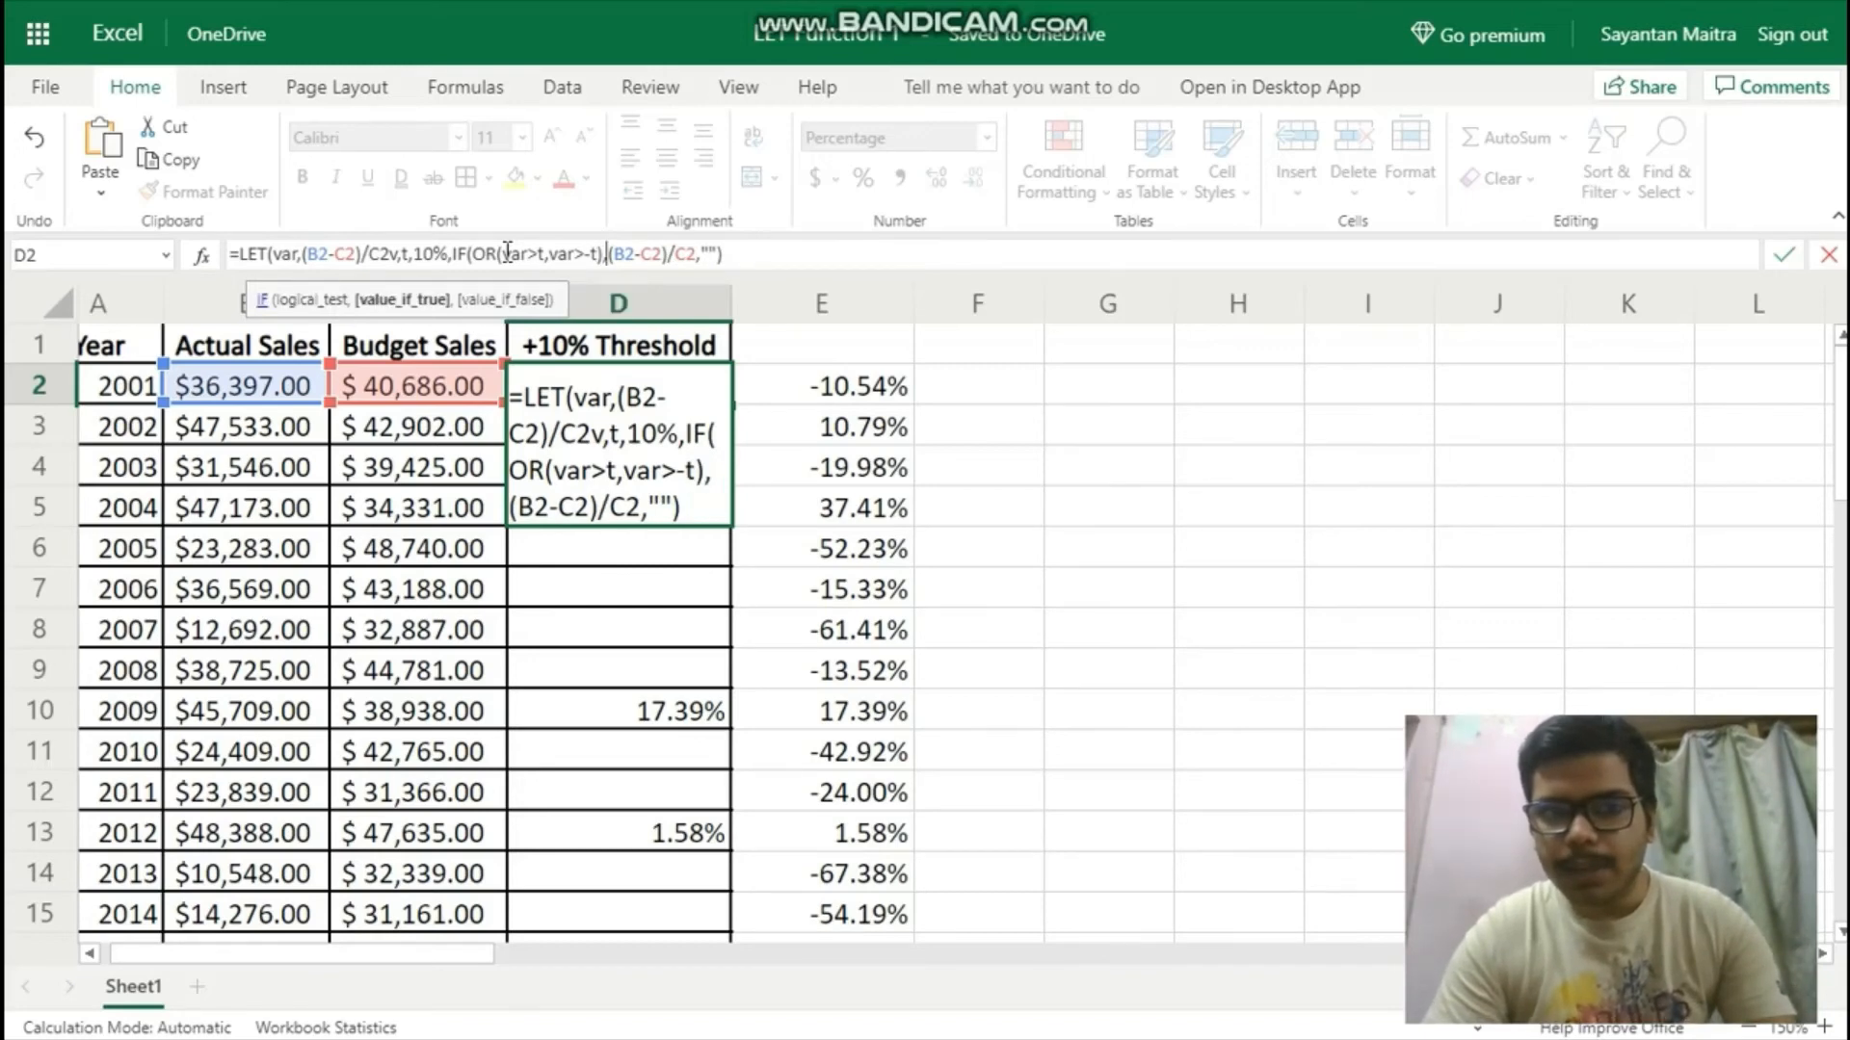
Replace the IF's value-if-true expression (B2-C2)/C2 in the D2 formula with the LET name var.
{"action": "key", "text": "shift+Right"}
{"action": "key", "text": "shift+Right"}
{"action": "key", "text": "shift+Right"}
{"action": "key", "text": "shift+Right"}
{"action": "key", "text": "shift+Right"}
{"action": "key", "text": "shift+Right"}
{"action": "key", "text": "shift+Right"}
{"action": "key", "text": "shift+Right"}
{"action": "key", "text": "shift+Right"}
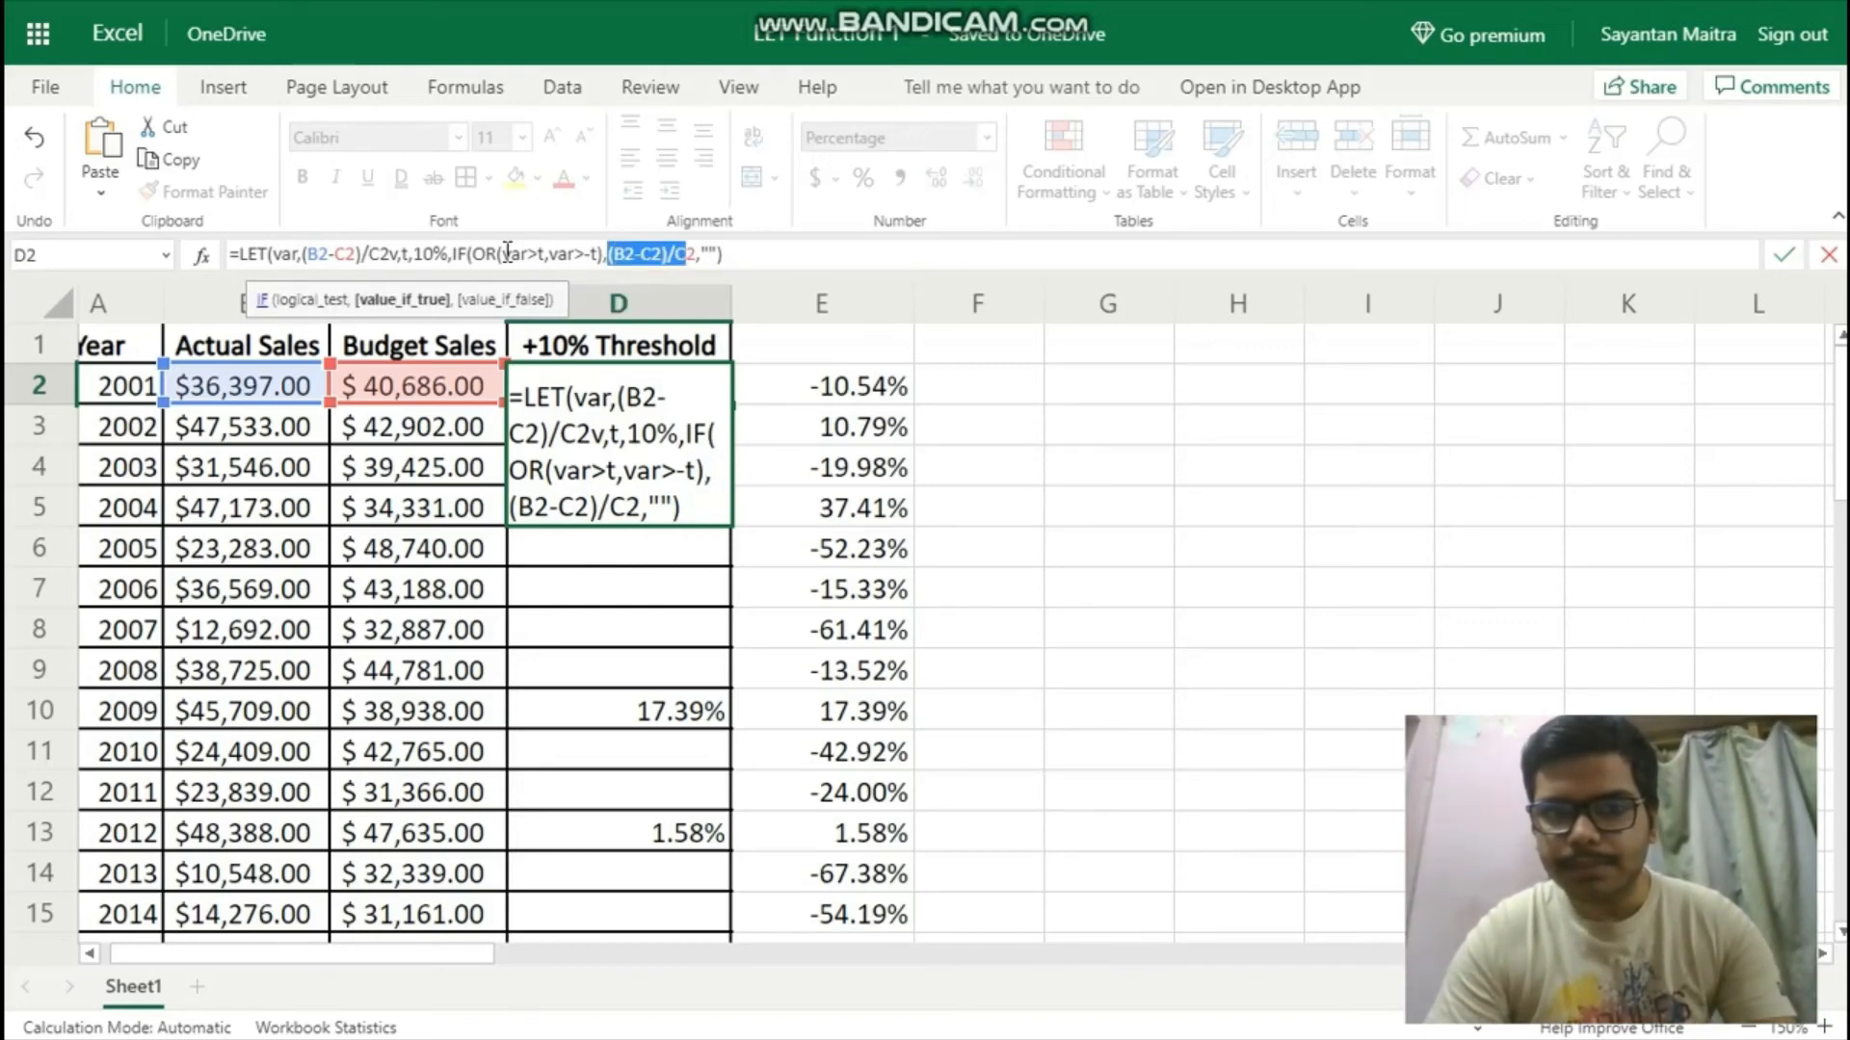
{"action": "type", "text": "var"}
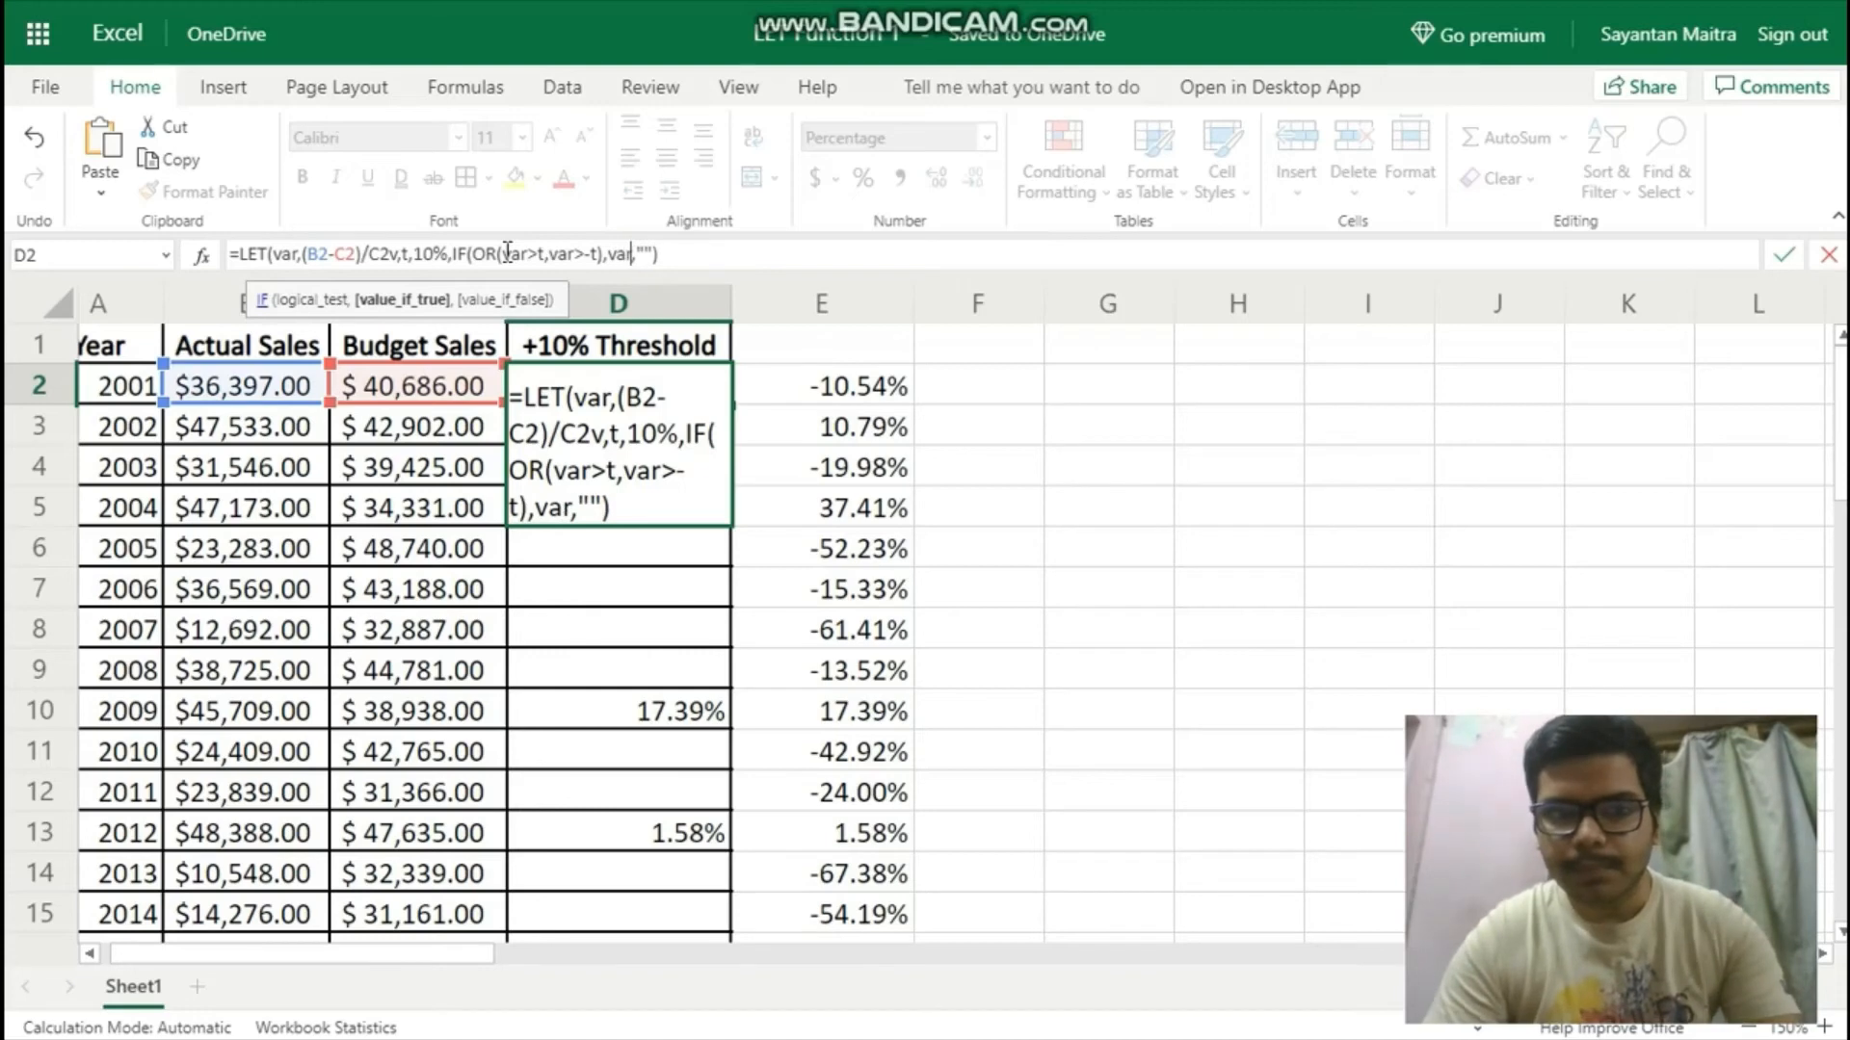
Add the closing parenthesis of the LET function at the end of the D2 formula and enter it.
{"action": "key", "text": "Right"}
{"action": "key", "text": "Right"}
{"action": "key", "text": "Right"}
{"action": "key", "text": "Right"}
{"action": "key", "text": "Right"}
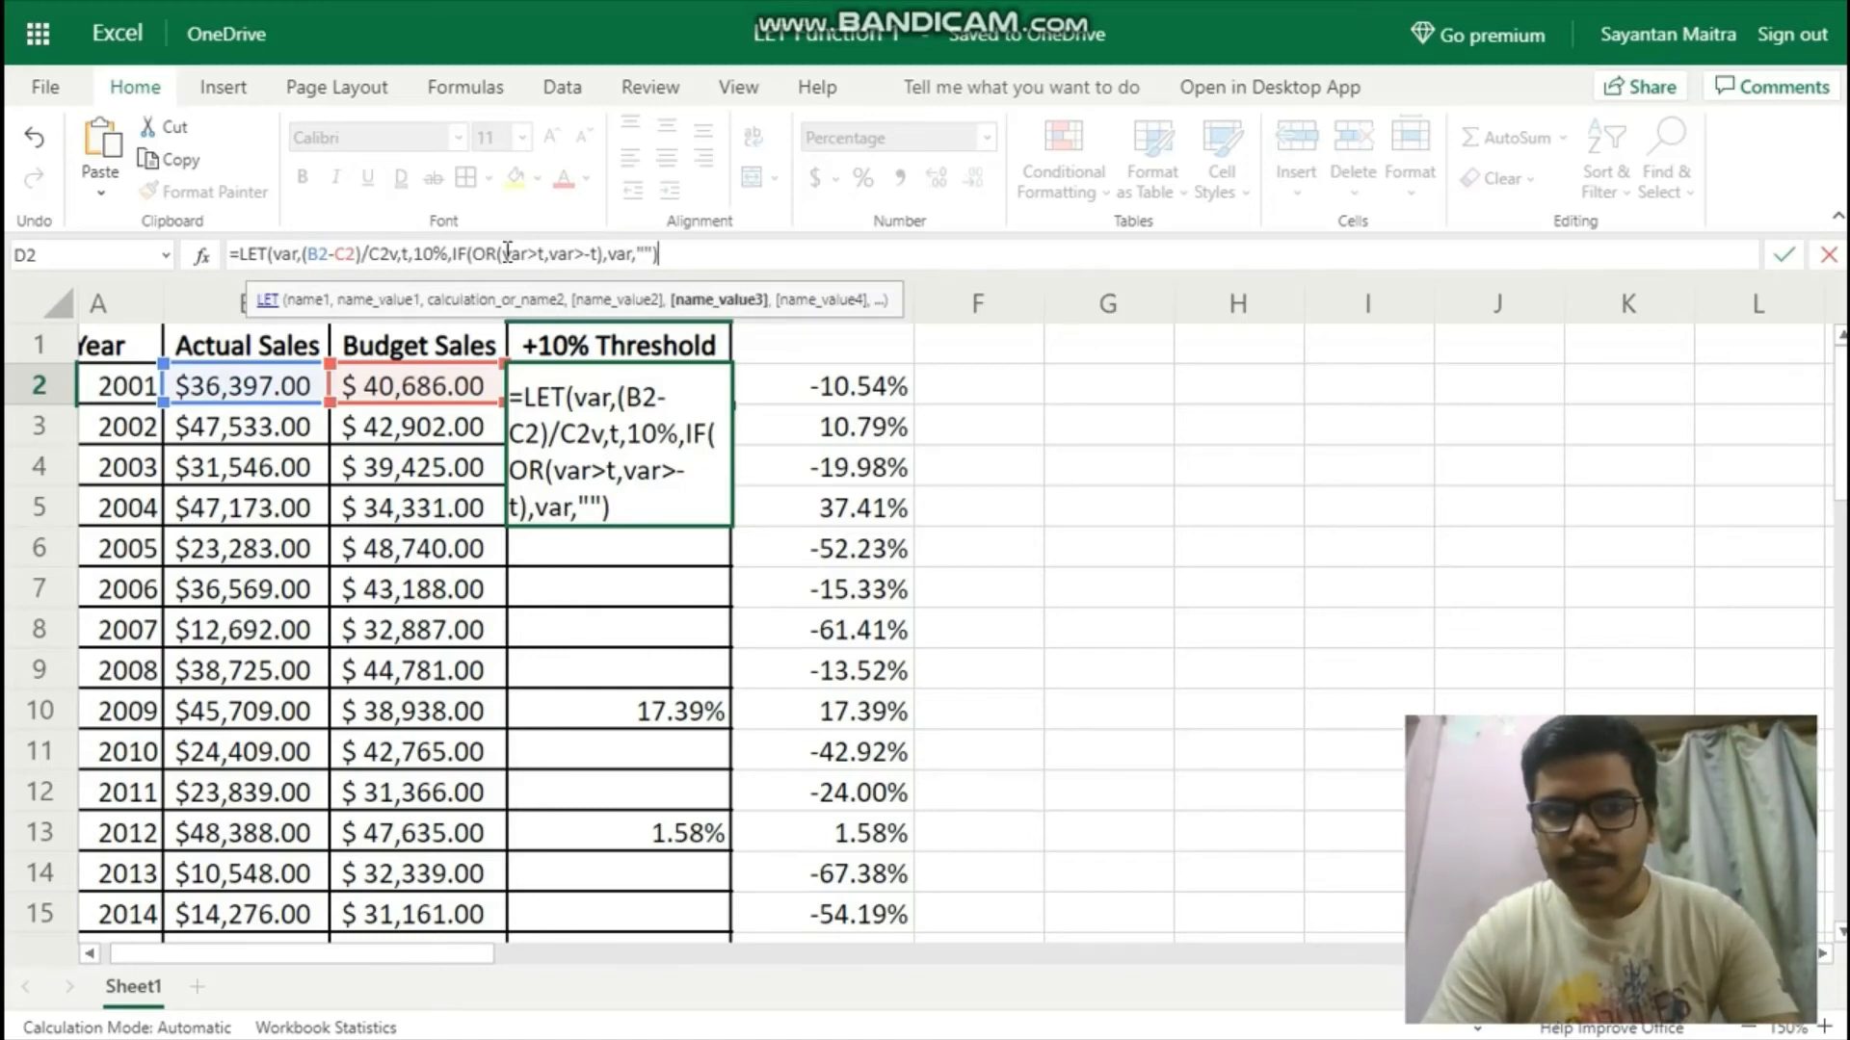
{"action": "type", "text": ")"}
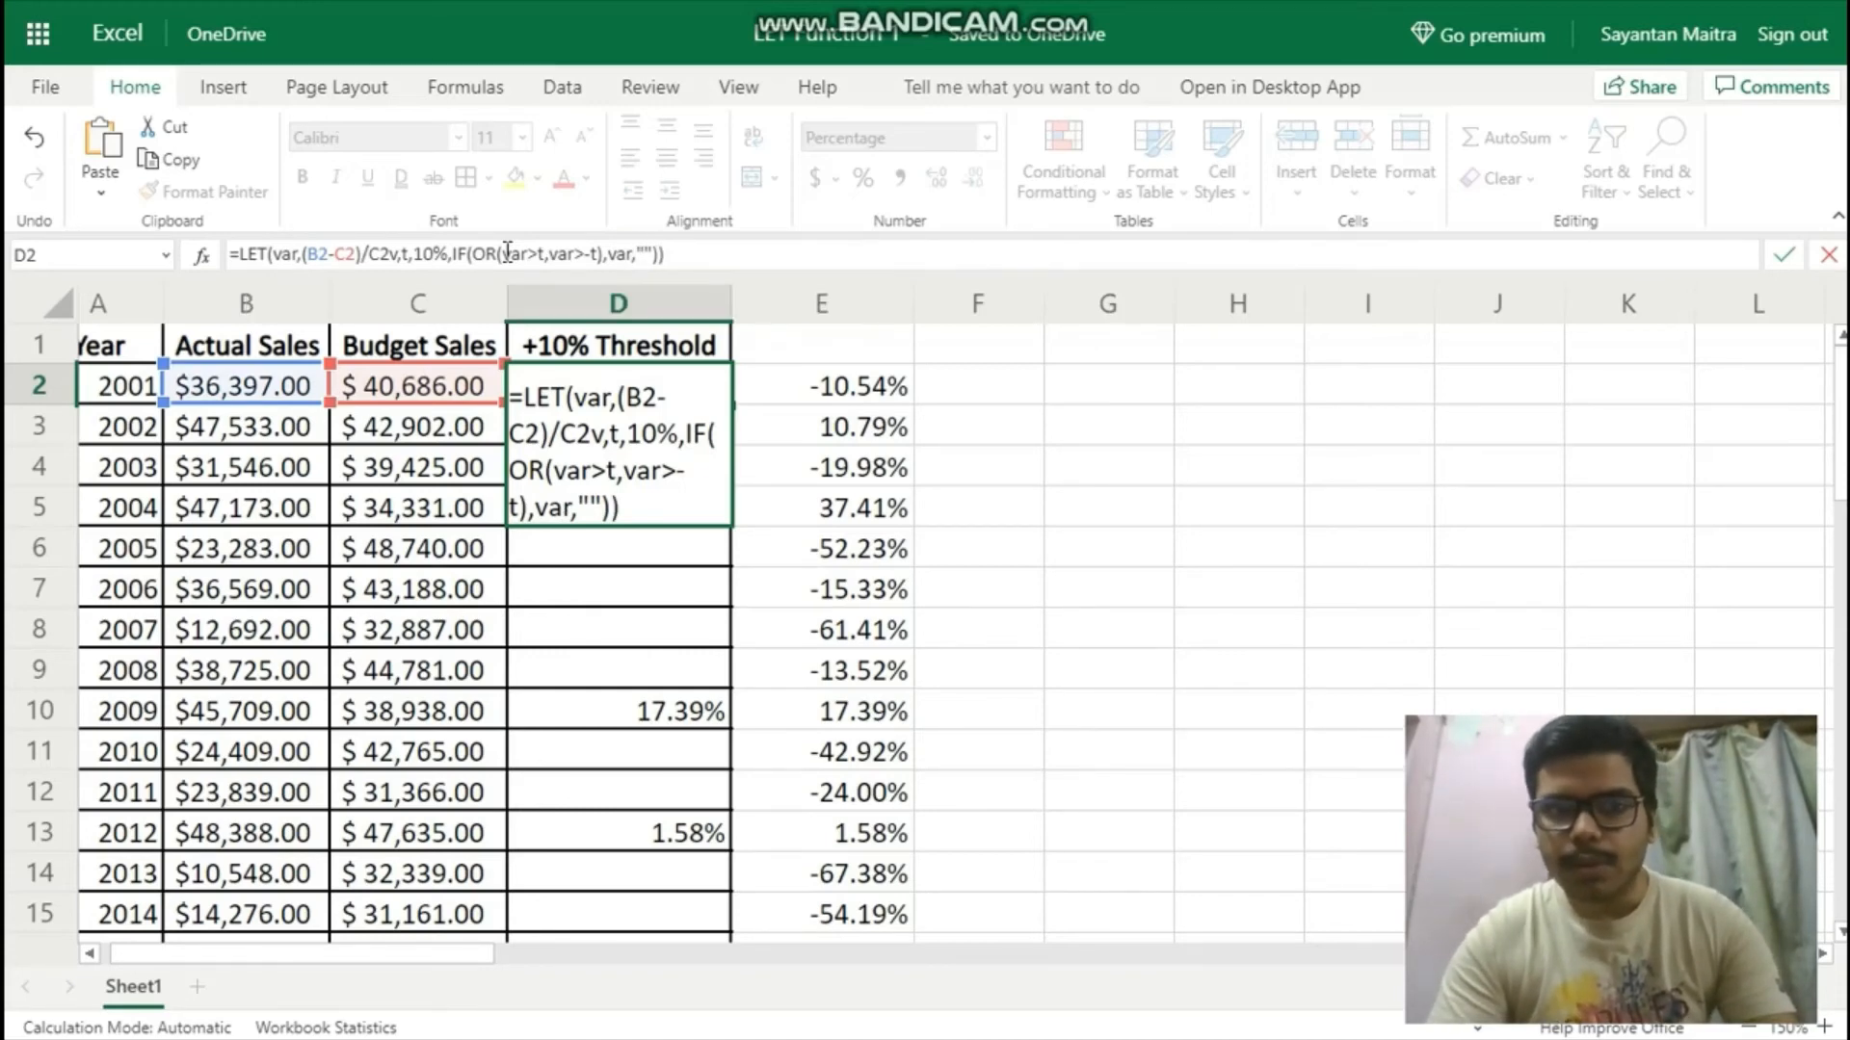
{"action": "key", "text": "Return"}
{"action": "key", "text": "Up"}
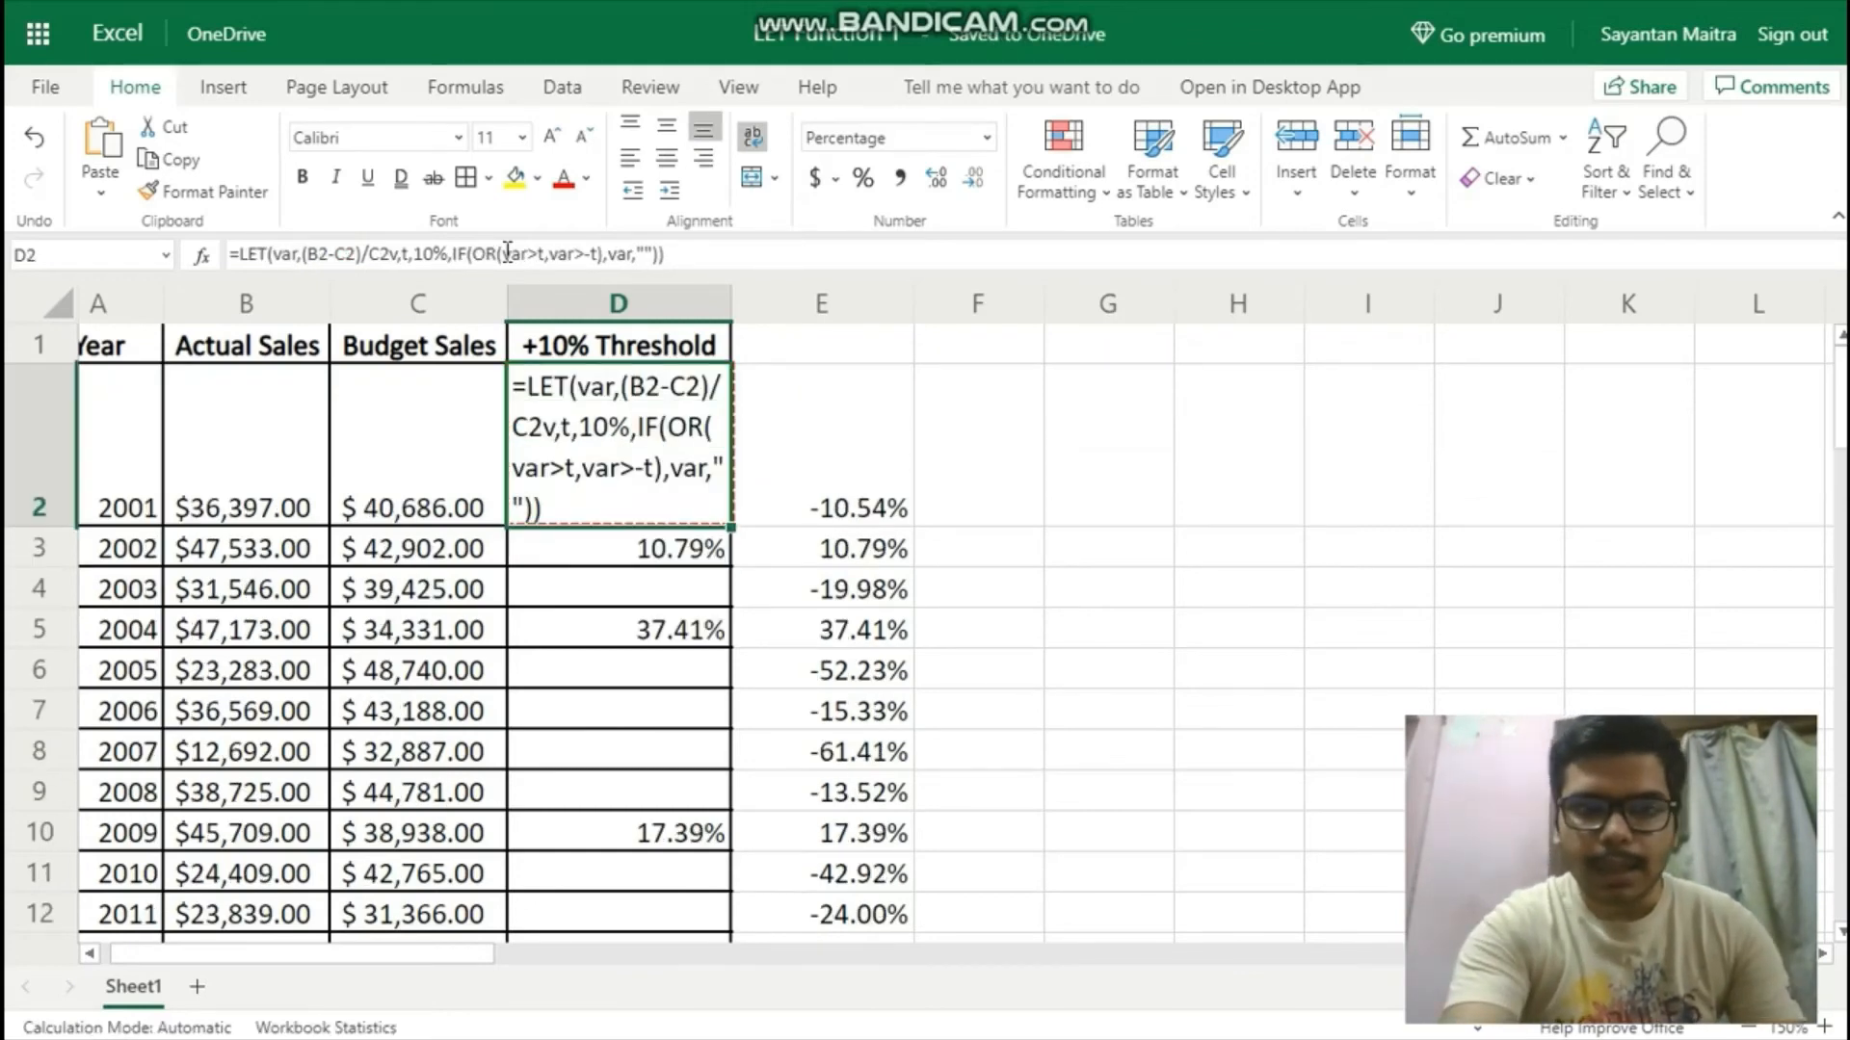
Remove the stray v after C2 in the D2 formula so var is defined as (B2-C2)/C2.
{"action": "key", "text": "F2"}
{"action": "key", "text": "Up"}
{"action": "key", "text": "Up"}
{"action": "key", "text": "Up"}
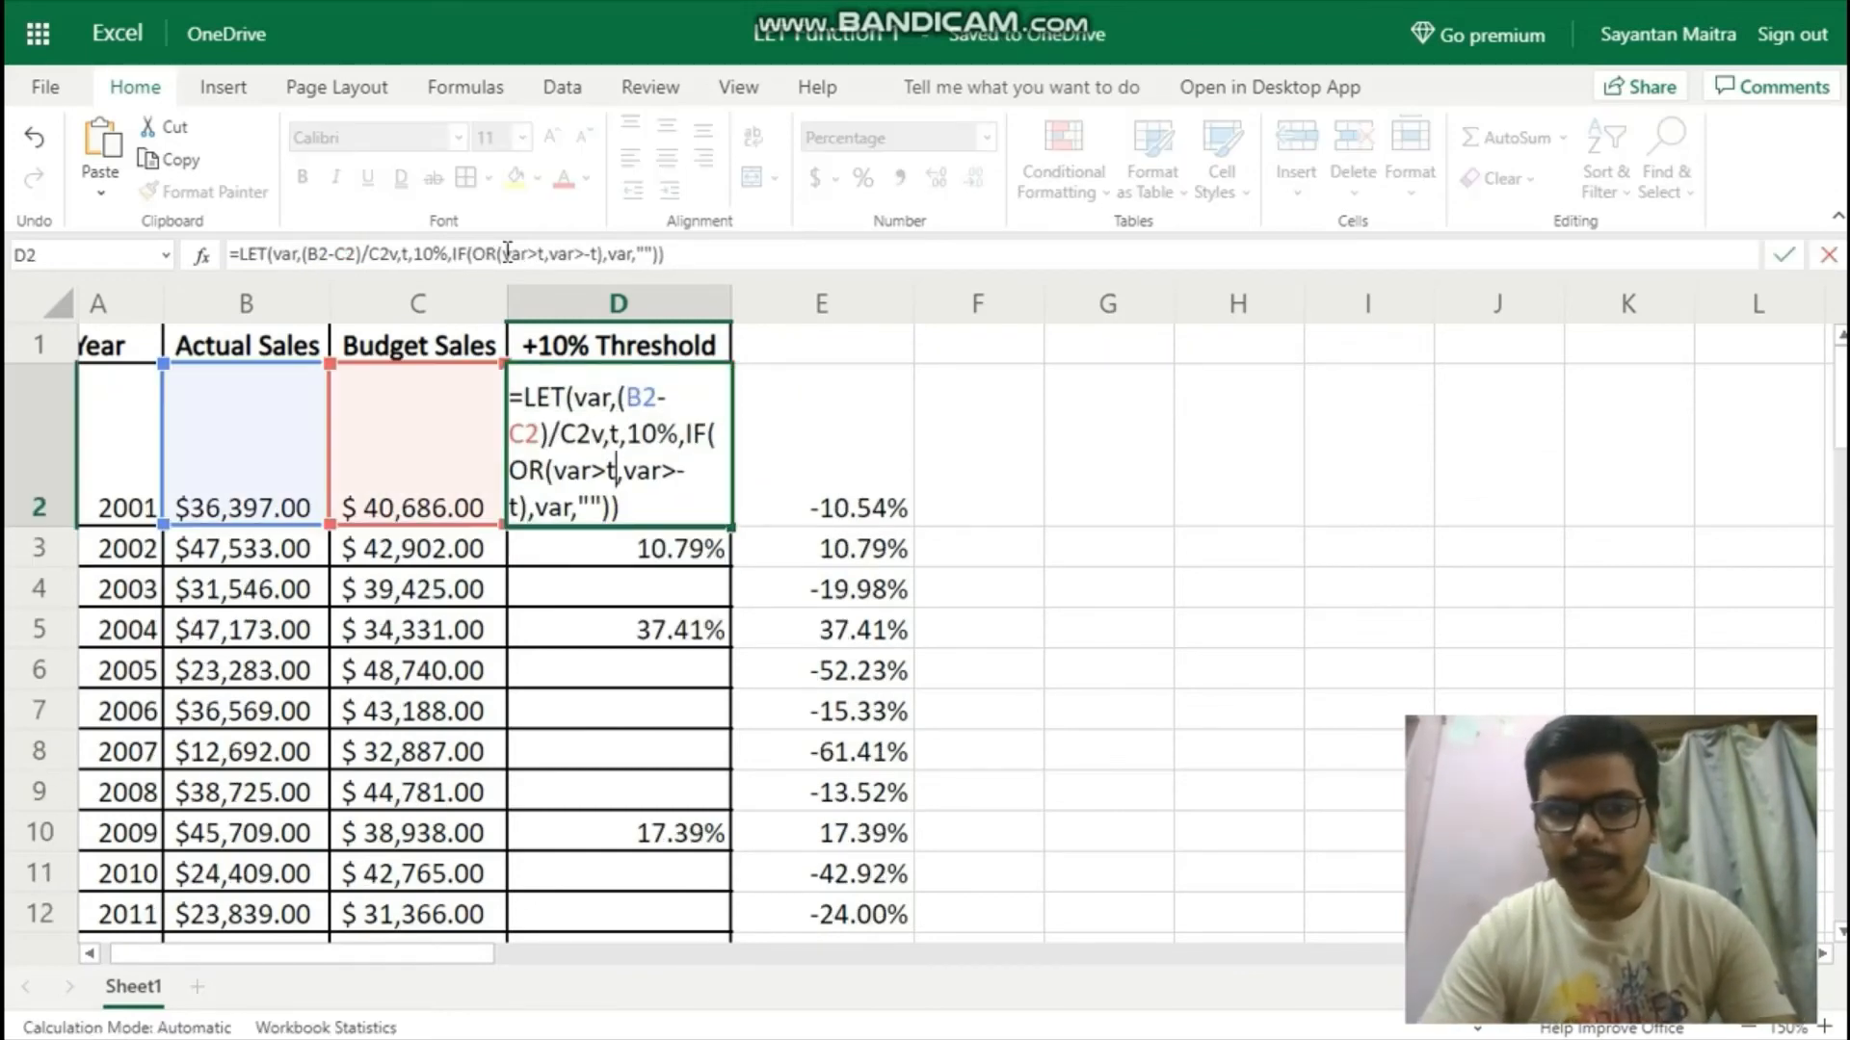
{"action": "key", "text": "Up"}
{"action": "key", "text": "Down"}
{"action": "key", "text": "Right"}
{"action": "key", "text": "Up"}
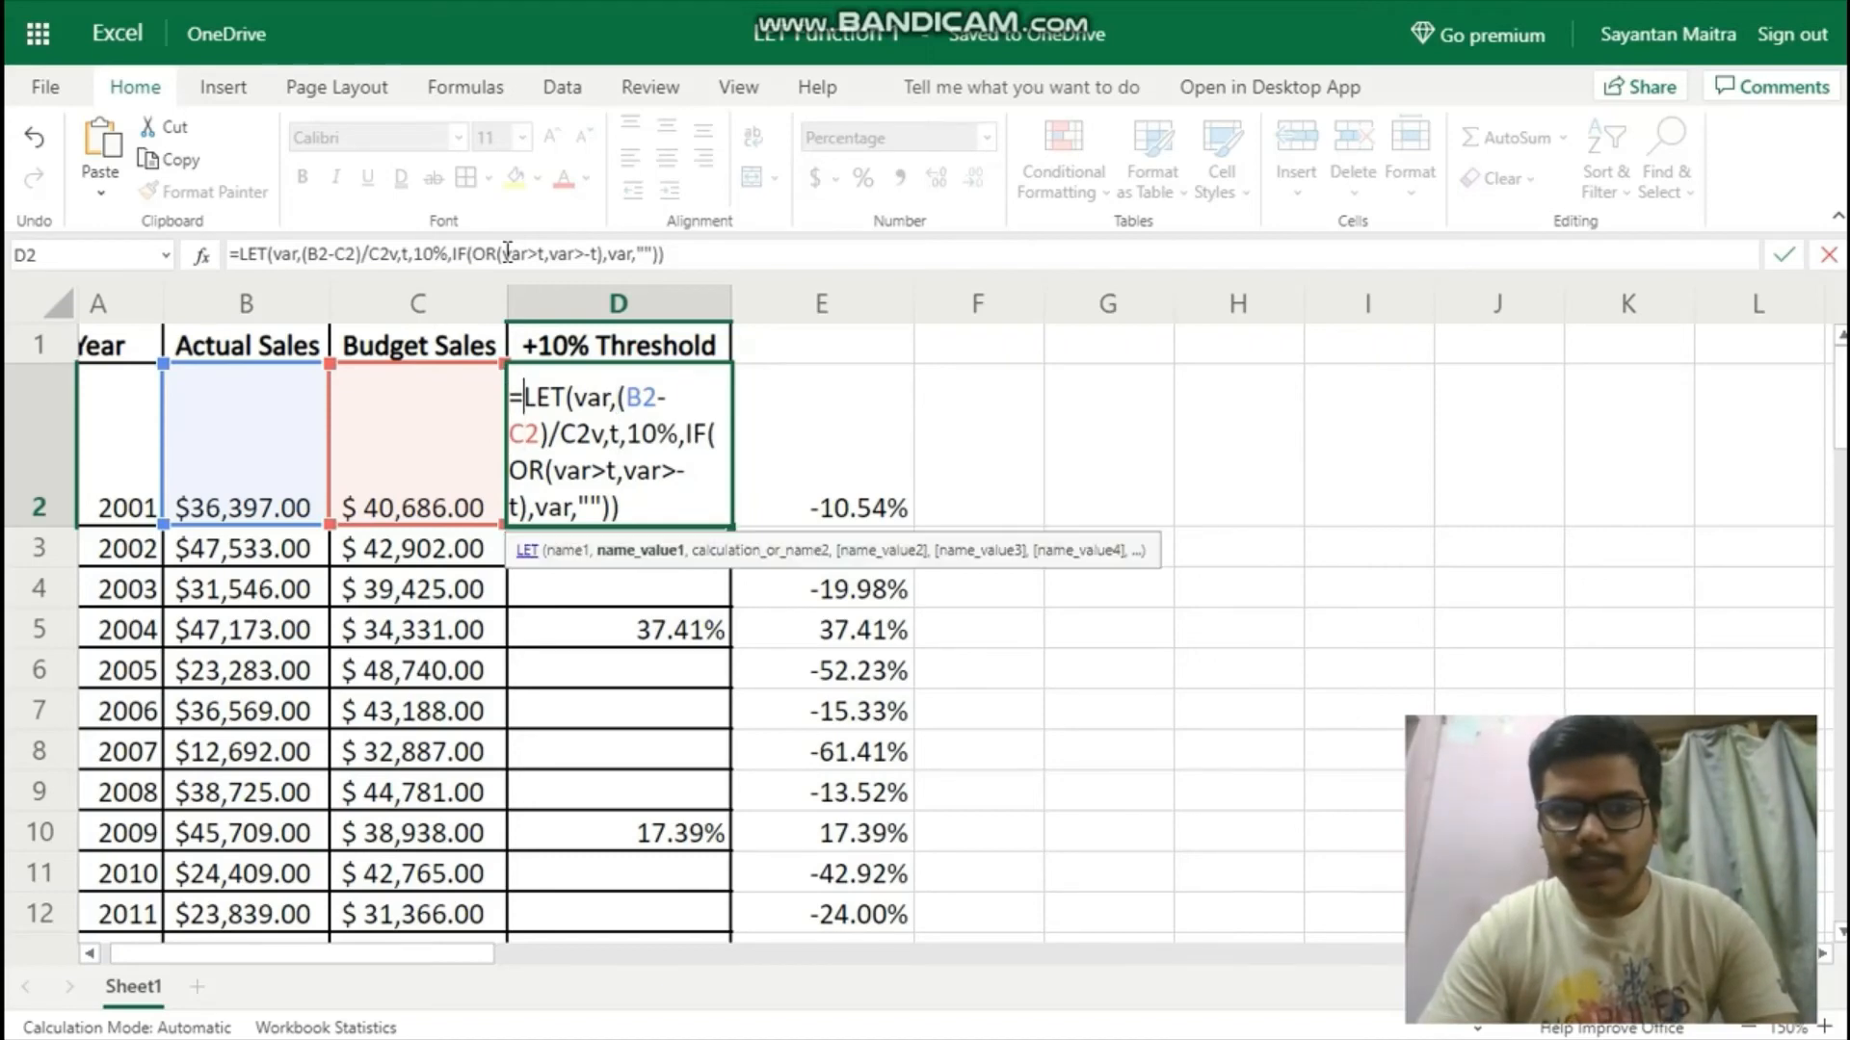
{"action": "key", "text": "Right"}
{"action": "key", "text": "Right"}
{"action": "key", "text": "Right"}
{"action": "key", "text": "Right"}
{"action": "key", "text": "Right"}
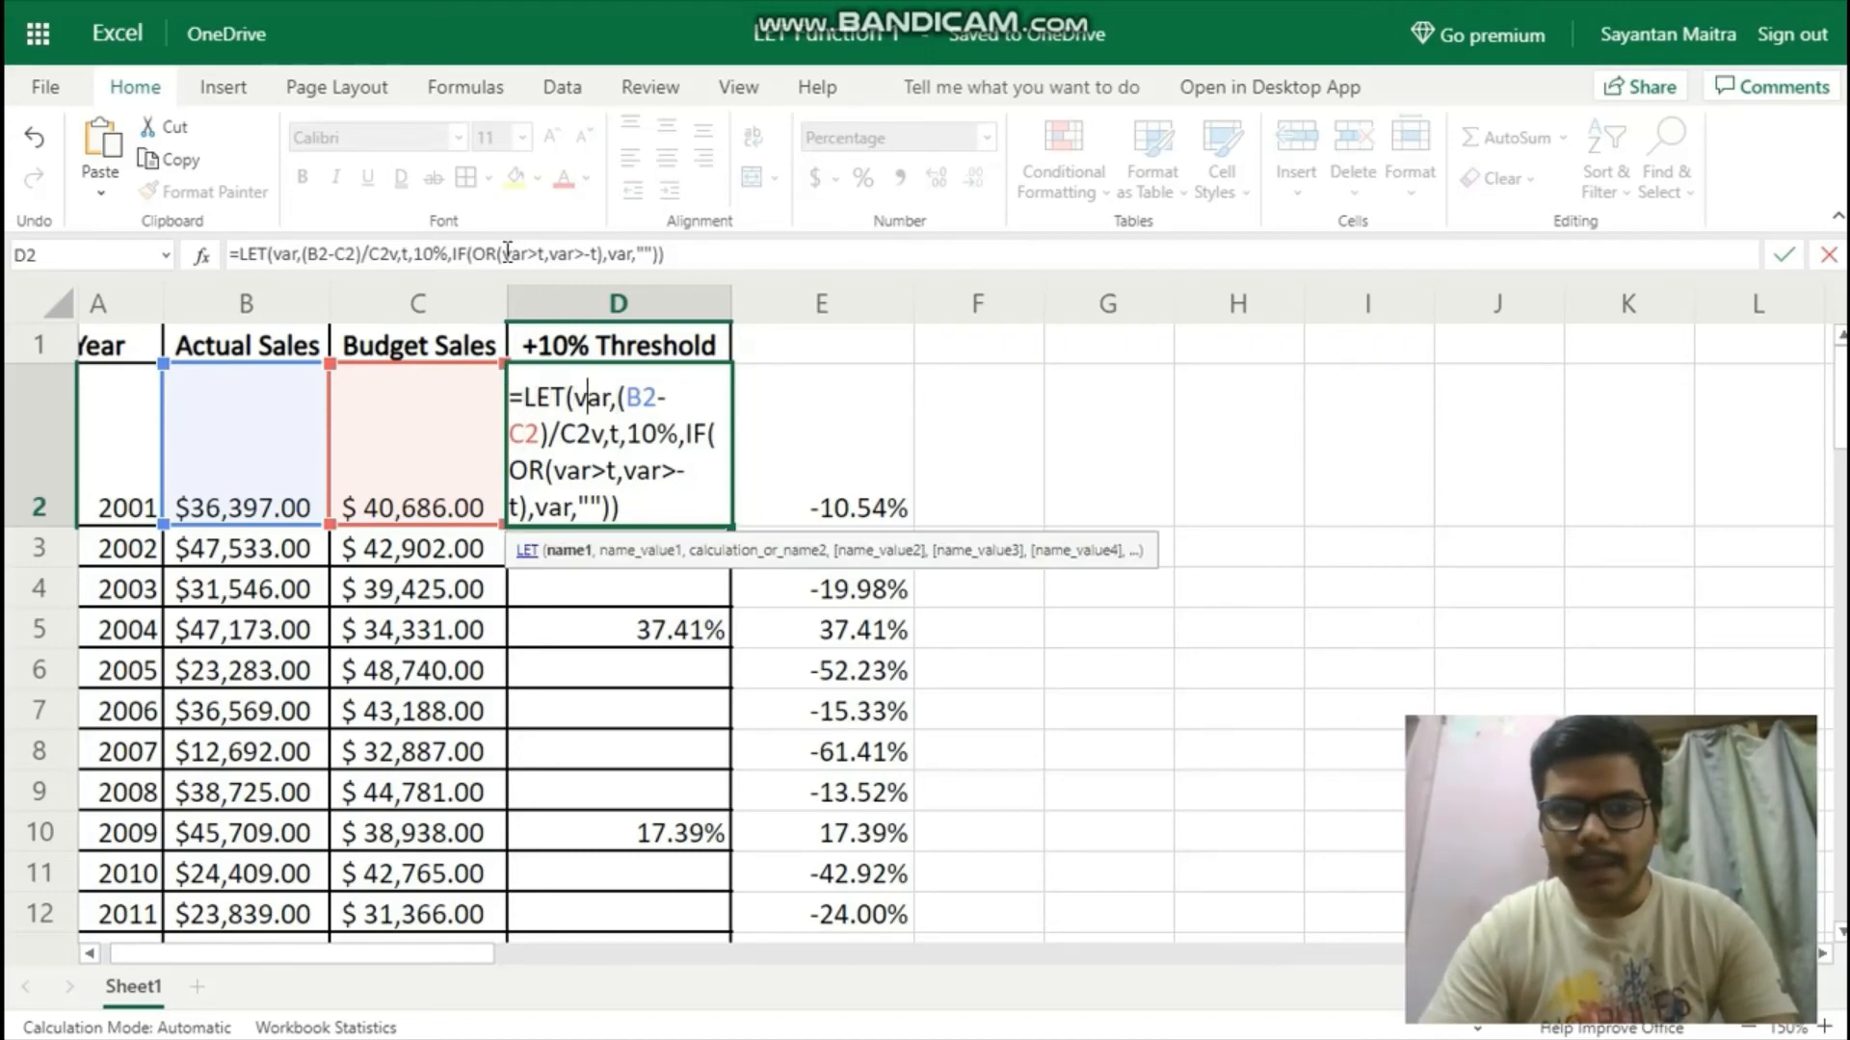
{"action": "key", "text": "Down"}
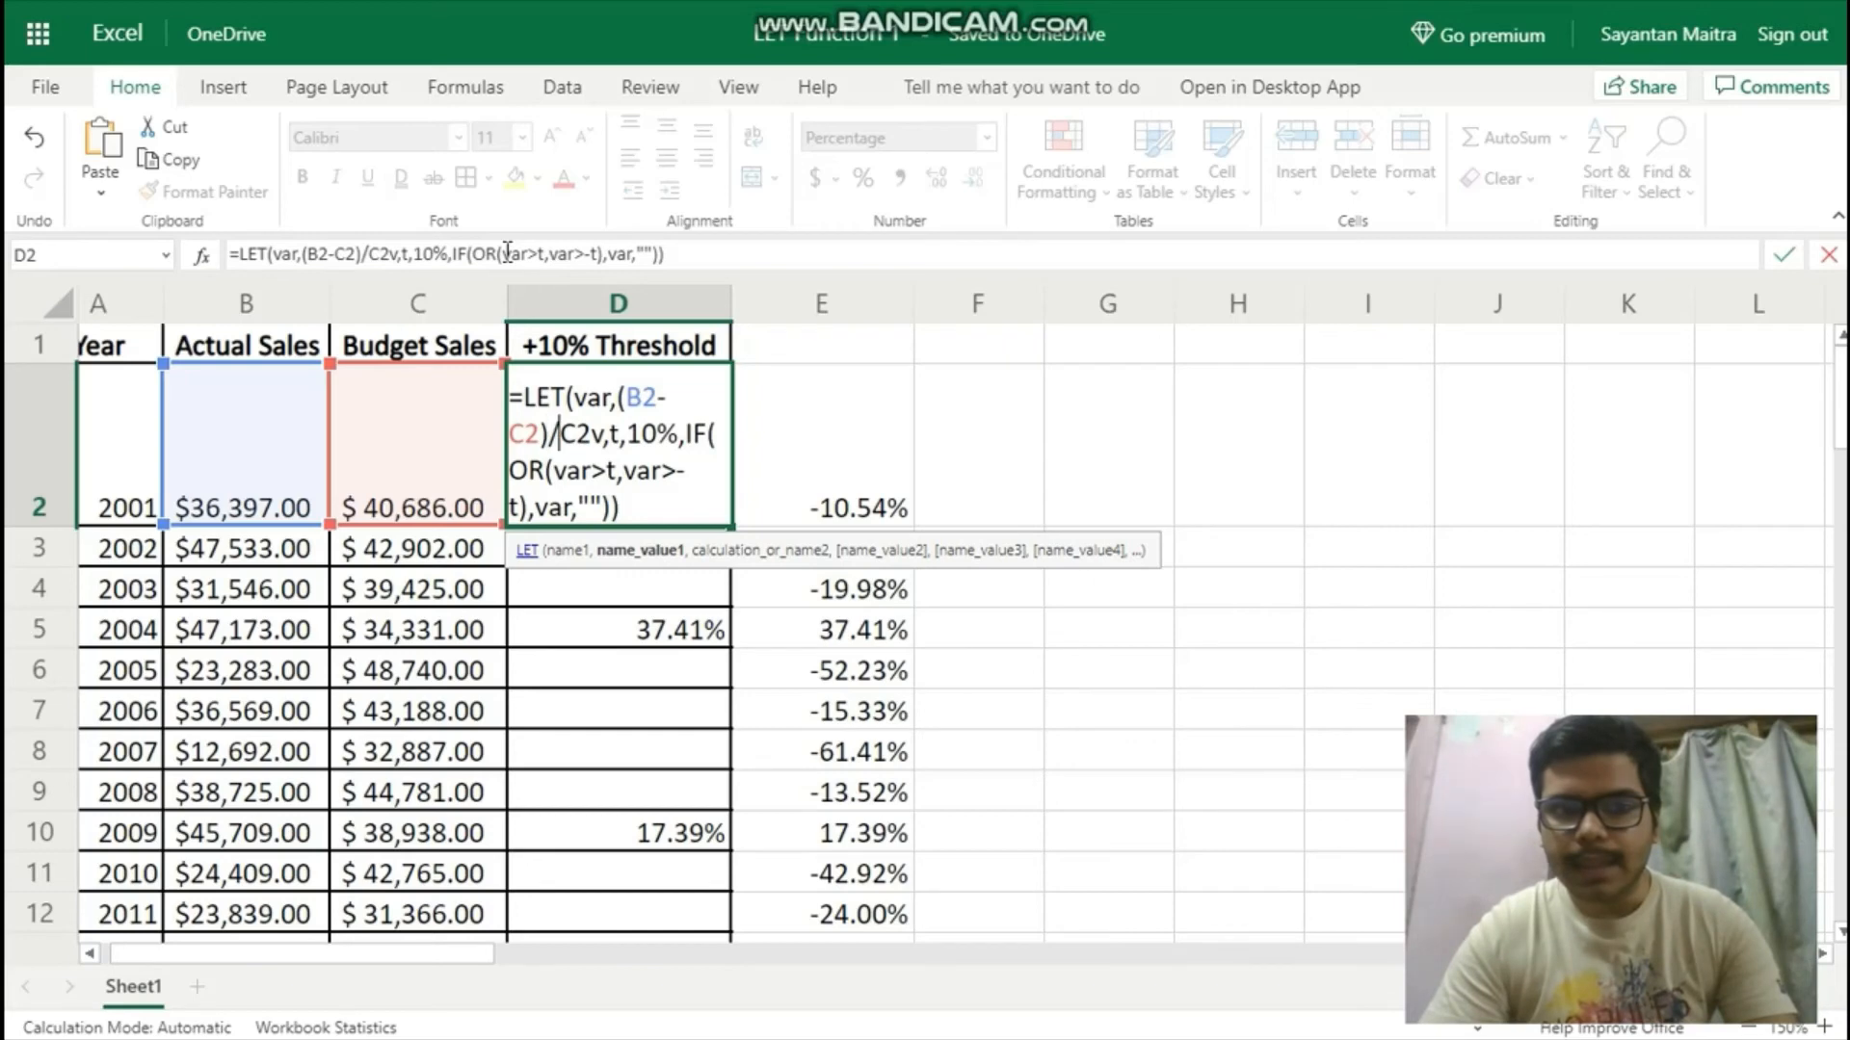
{"action": "key", "text": "Right"}
{"action": "key", "text": "Right"}
{"action": "key", "text": "Right"}
{"action": "key", "text": "BackSpace"}
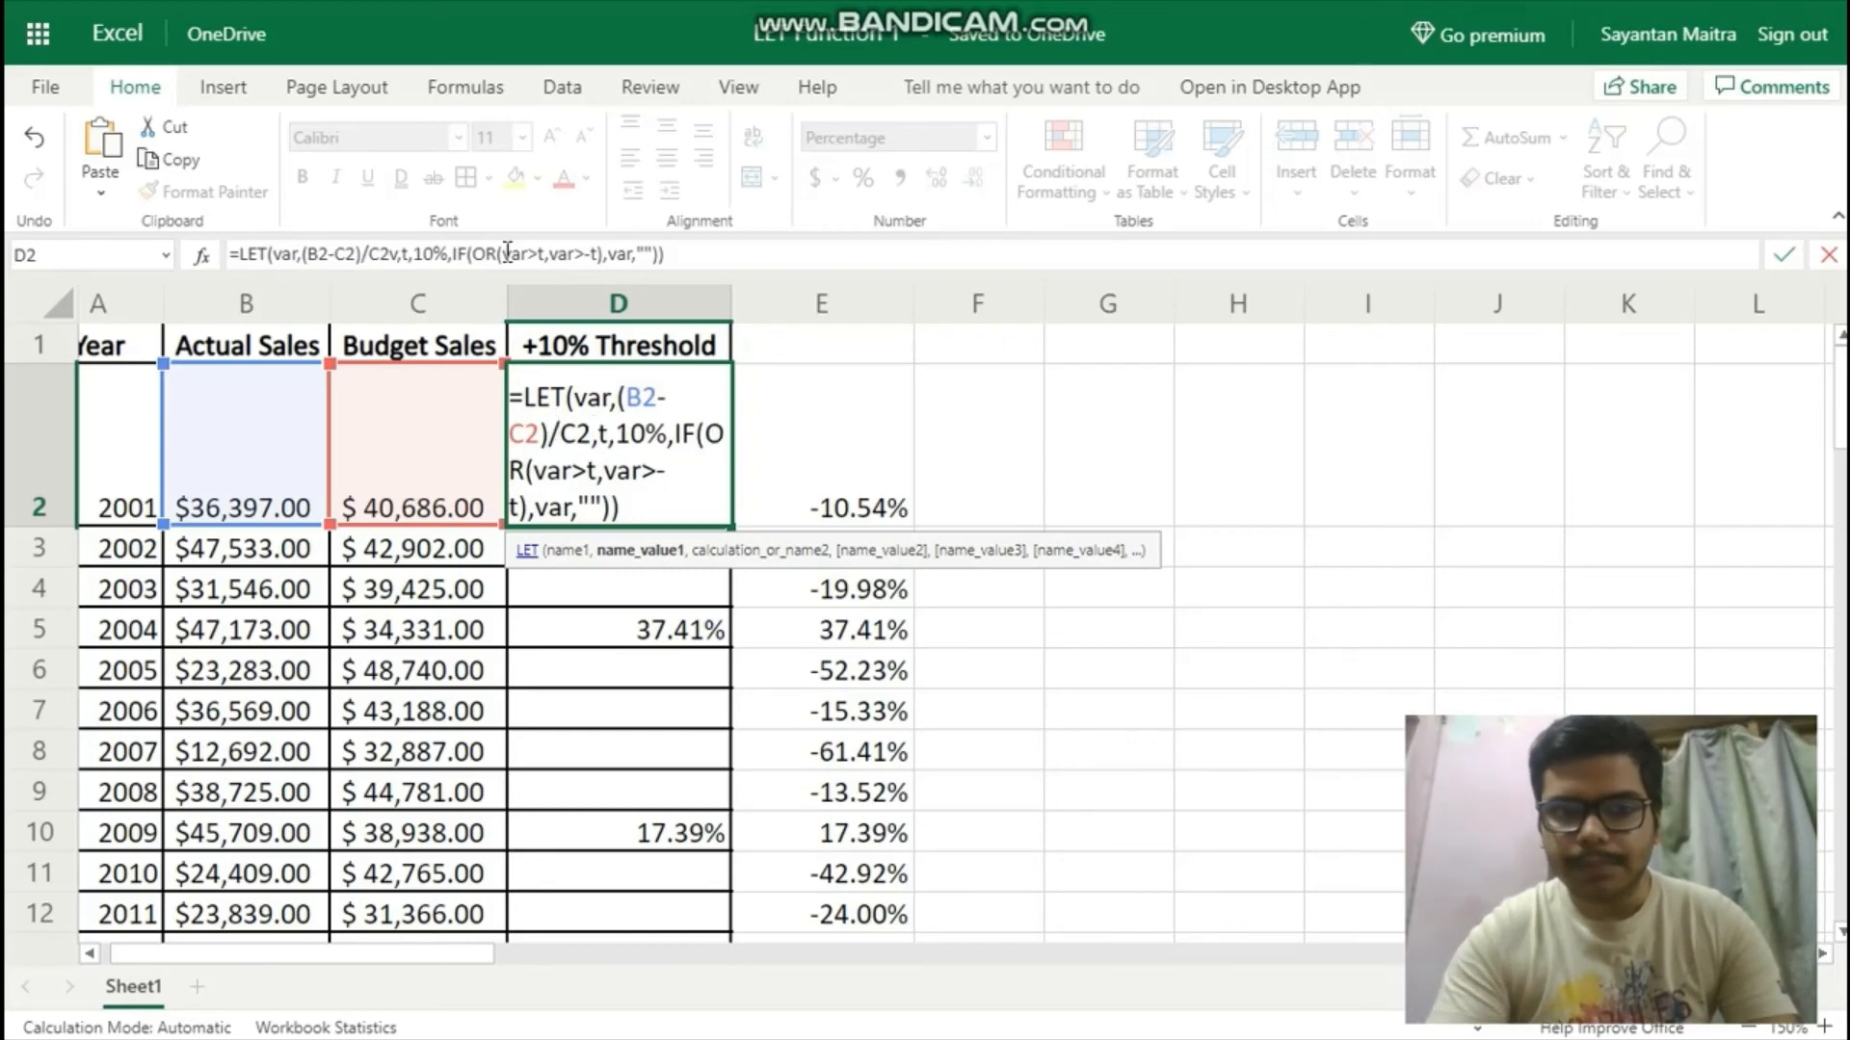
Insert a line break before the IF in the D2 LET formula and enter the formula.
{"action": "key", "text": "Right"}
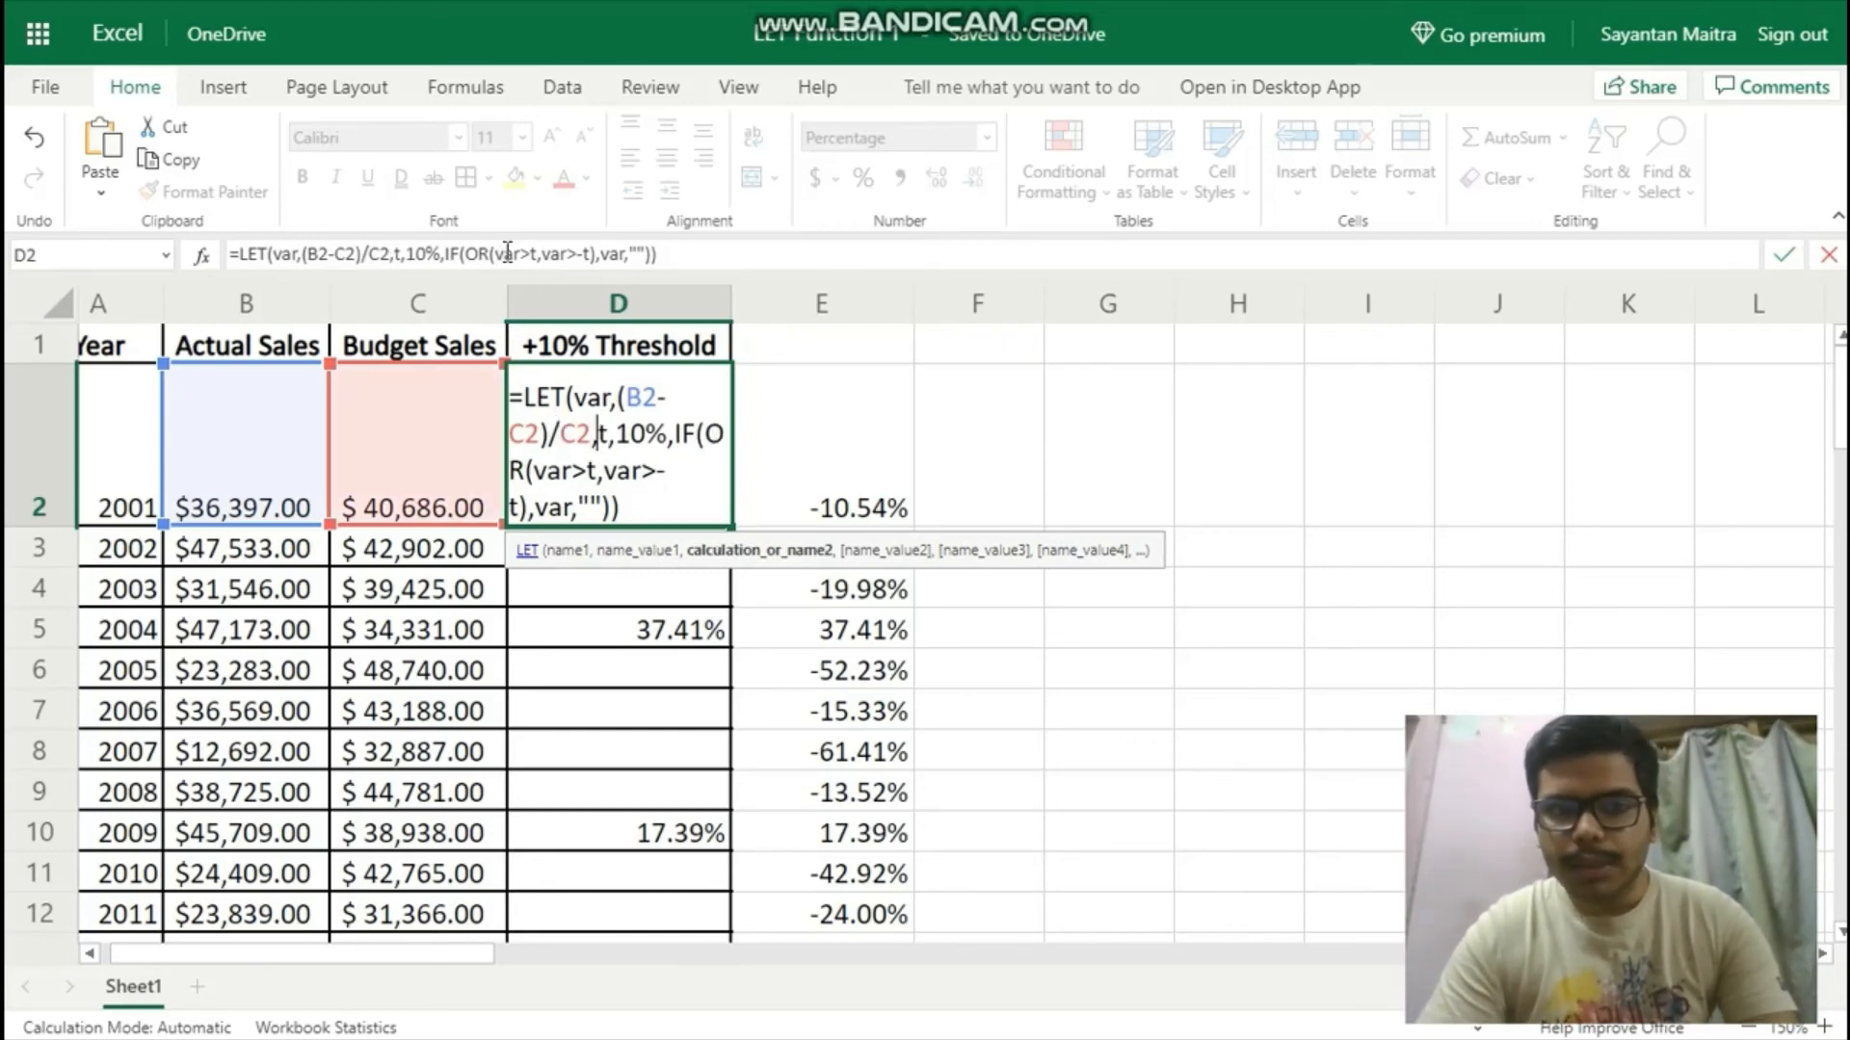
{"action": "key", "text": "Right"}
{"action": "key", "text": "Right"}
{"action": "key", "text": "Right"}
{"action": "key", "text": "Right"}
{"action": "key", "text": "Right"}
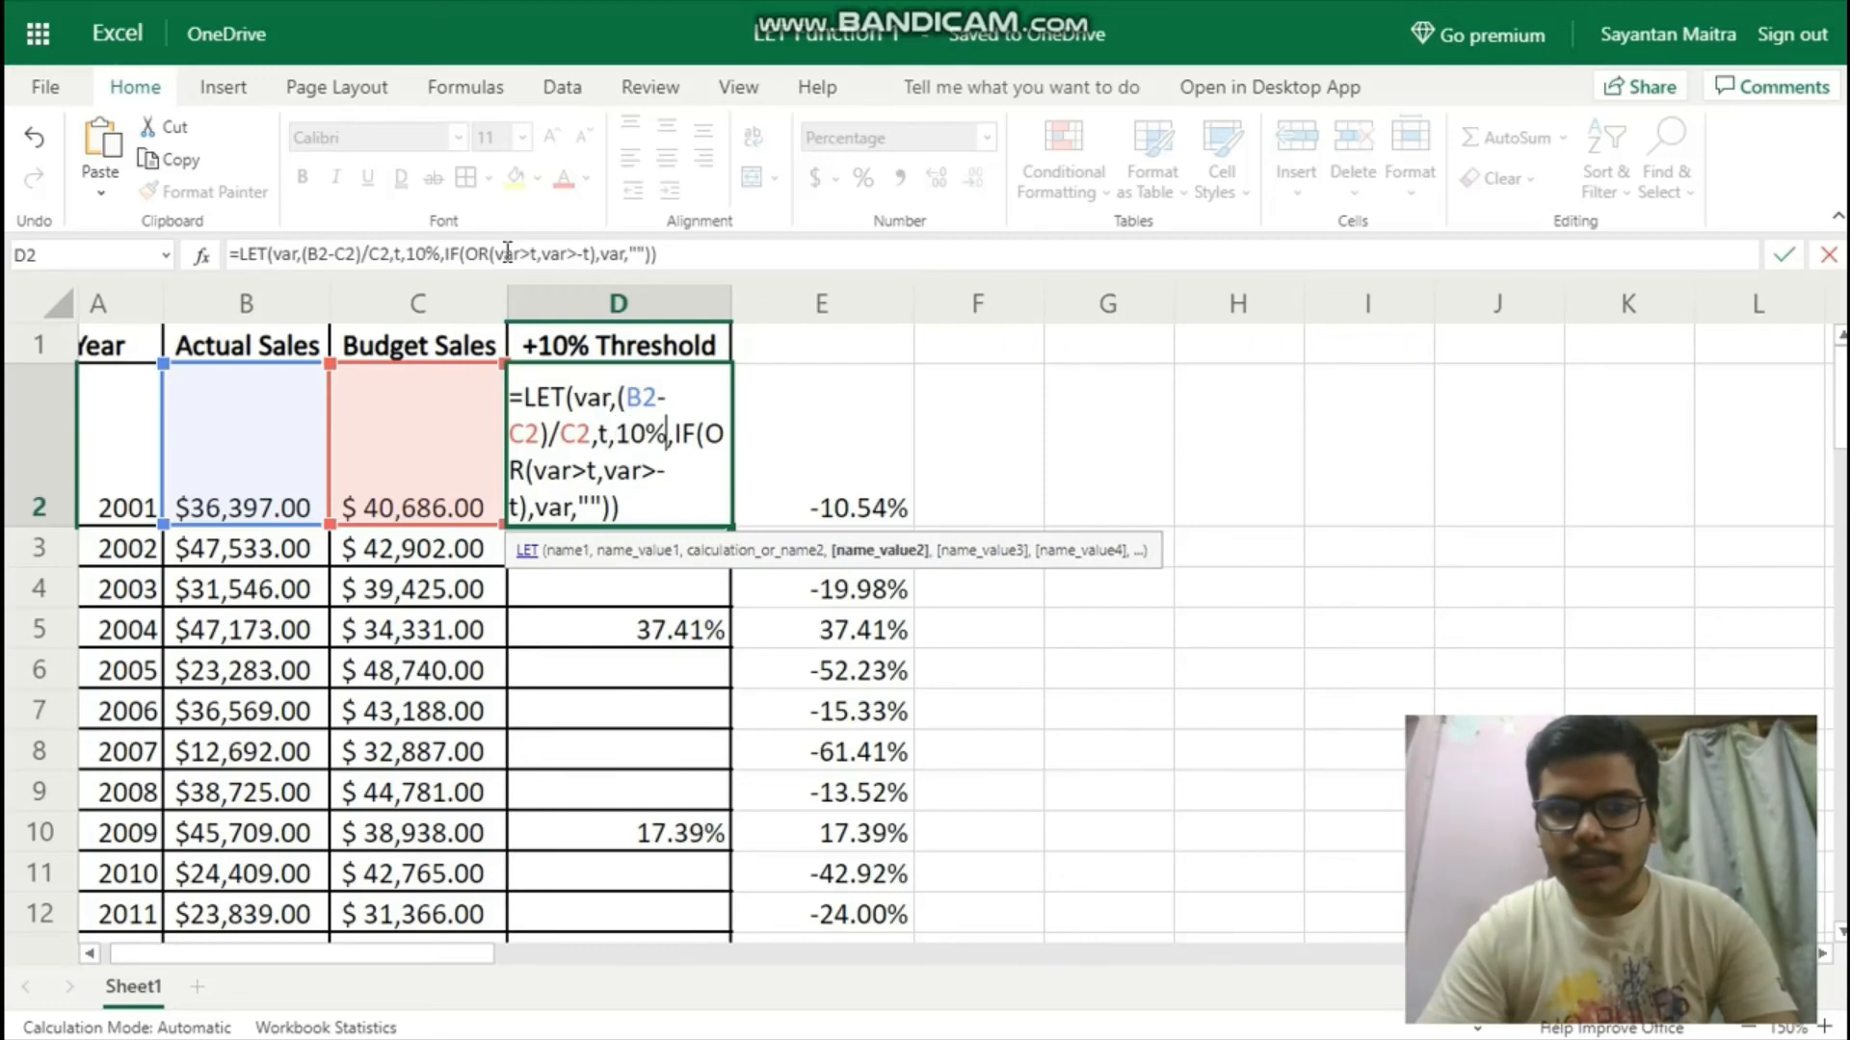
{"action": "key", "text": "Right"}
{"action": "key", "text": "alt+Return"}
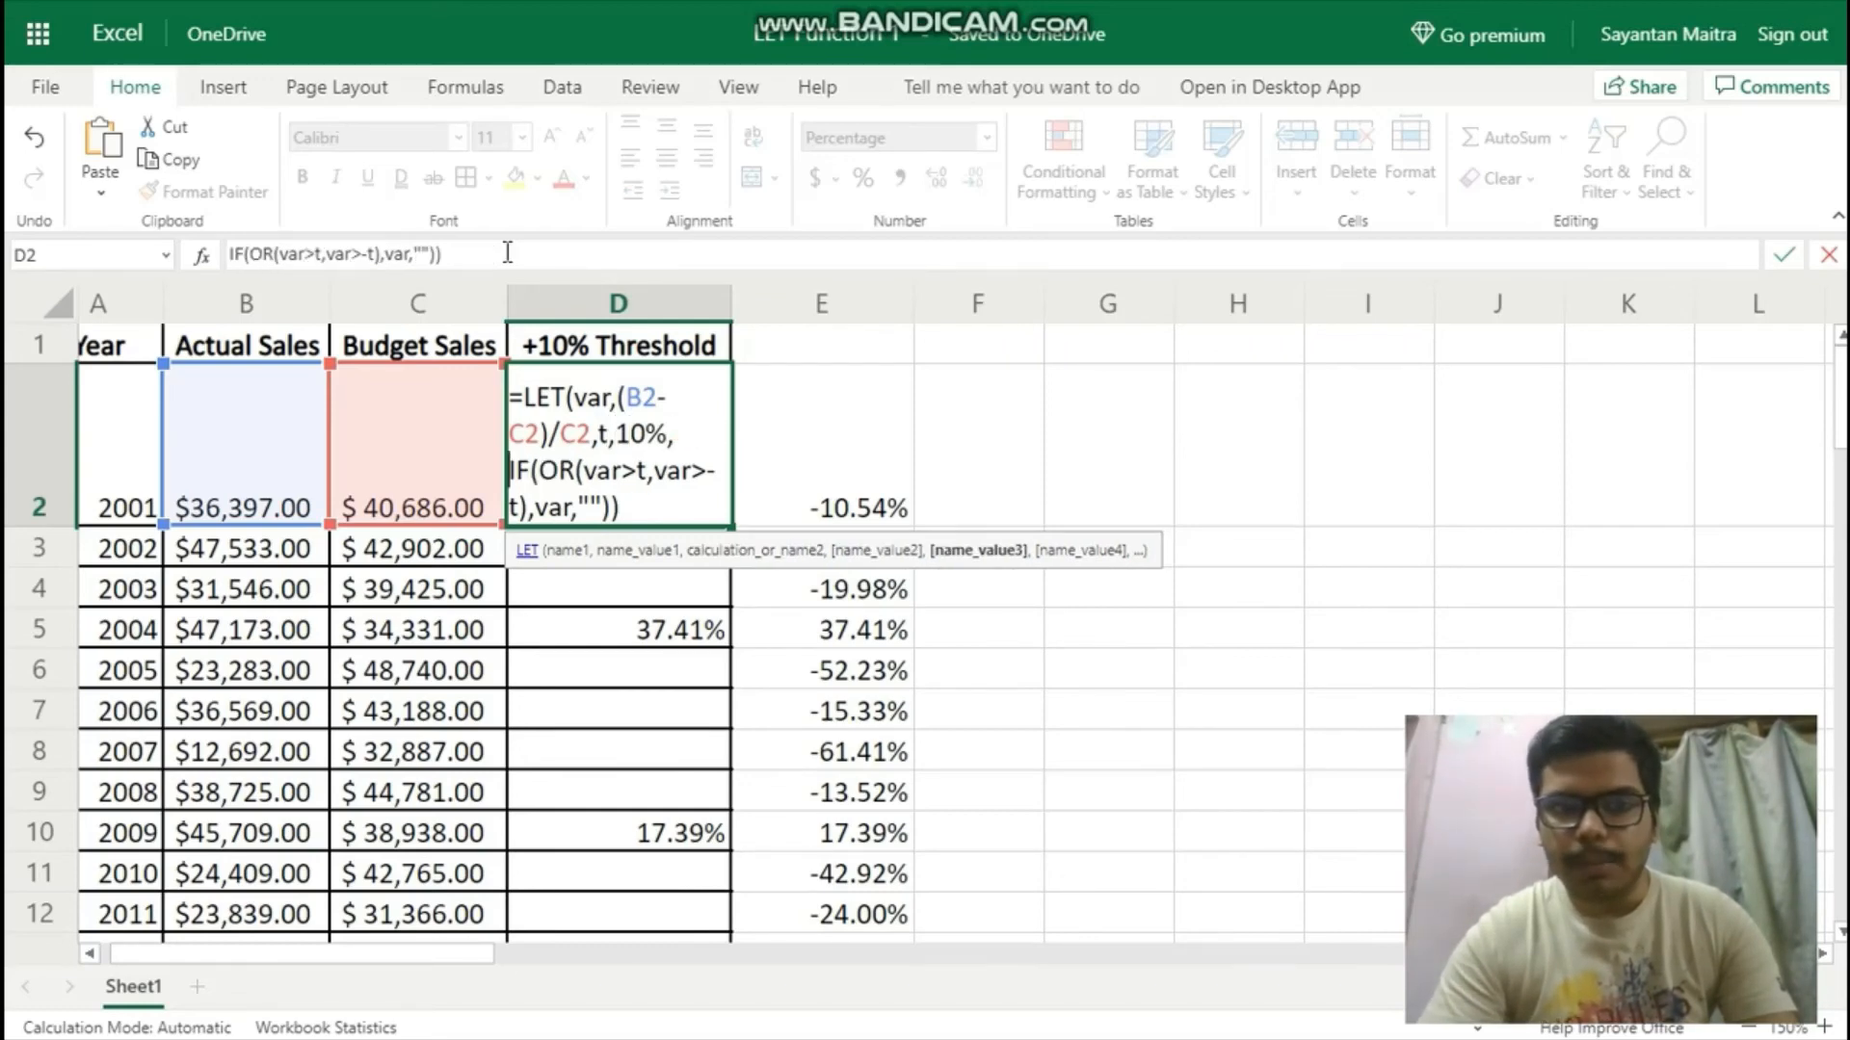
{"action": "key", "text": "ctrl+Return"}
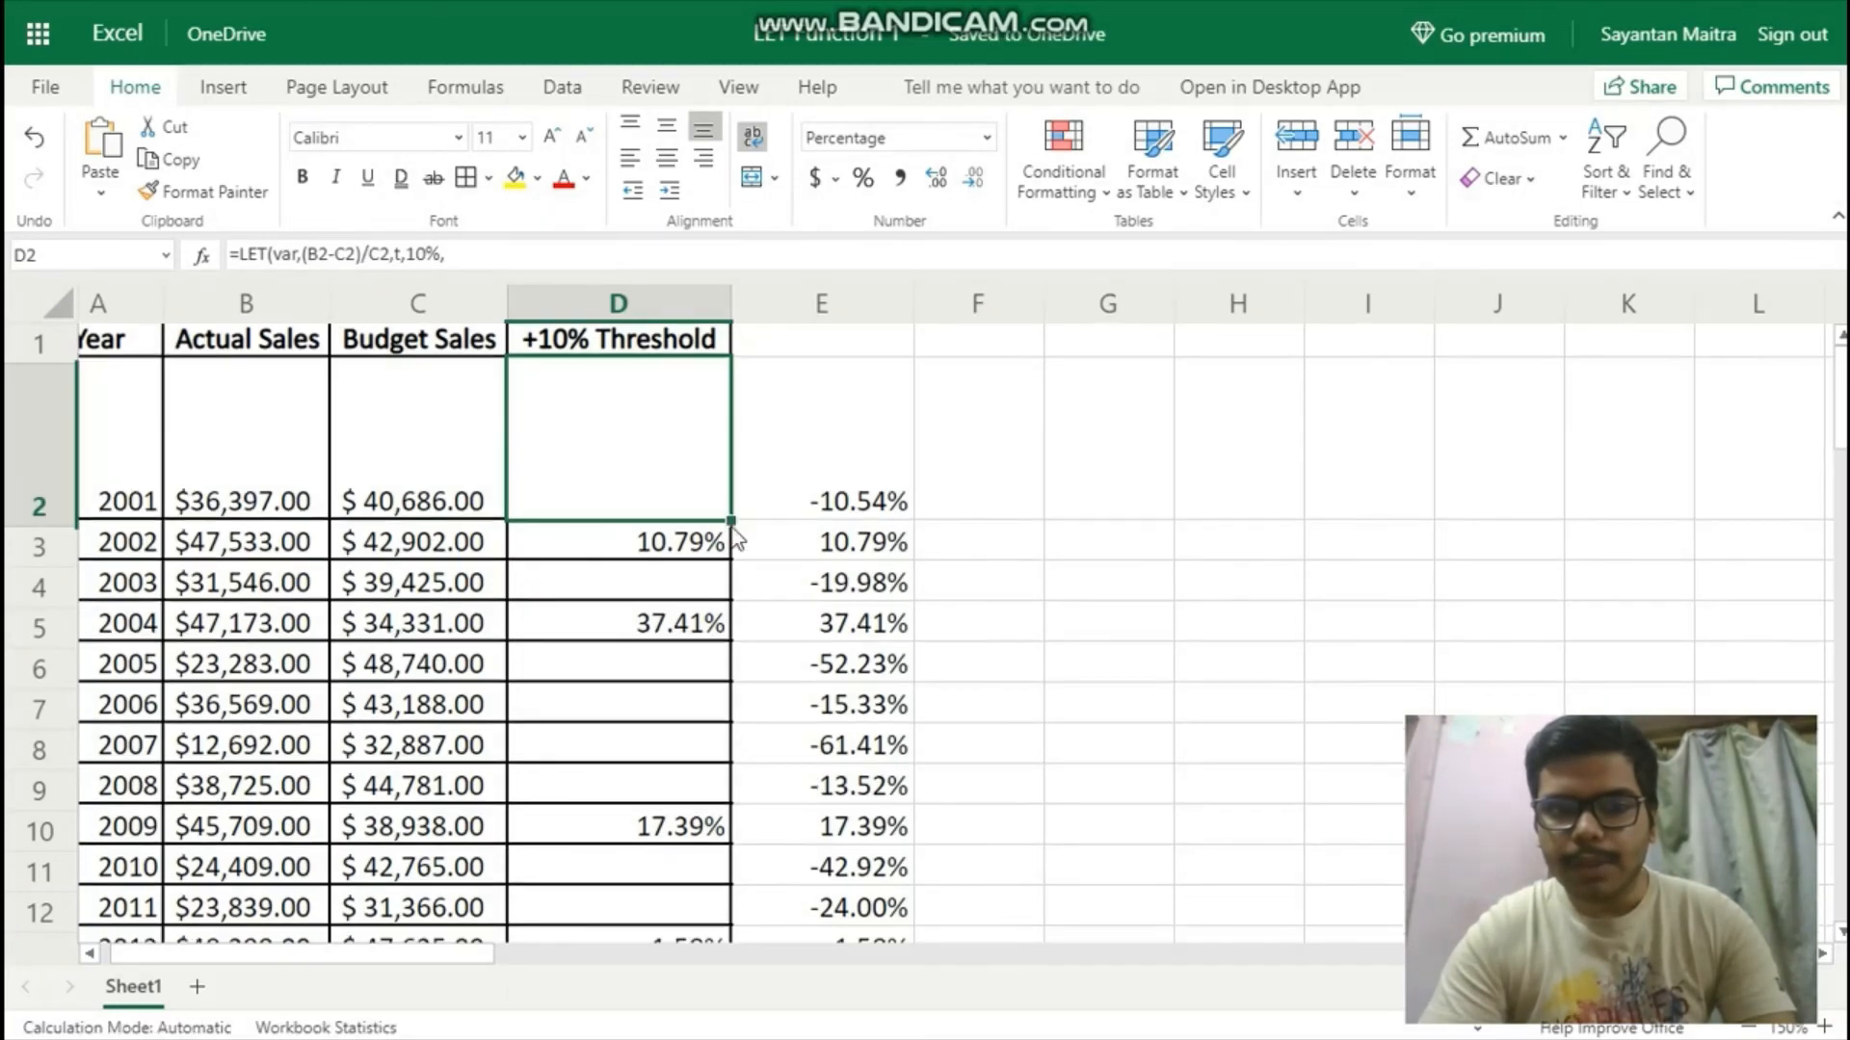
Align cell D2 vertically to the middle, and reopen its LET formula for review before re-entering it.
{"action": "scroll", "coordinate": [732, 528], "scroll_direction": "down", "scroll_amount": 1}
{"action": "scroll", "coordinate": [733, 528], "scroll_direction": "up", "scroll_amount": 1}
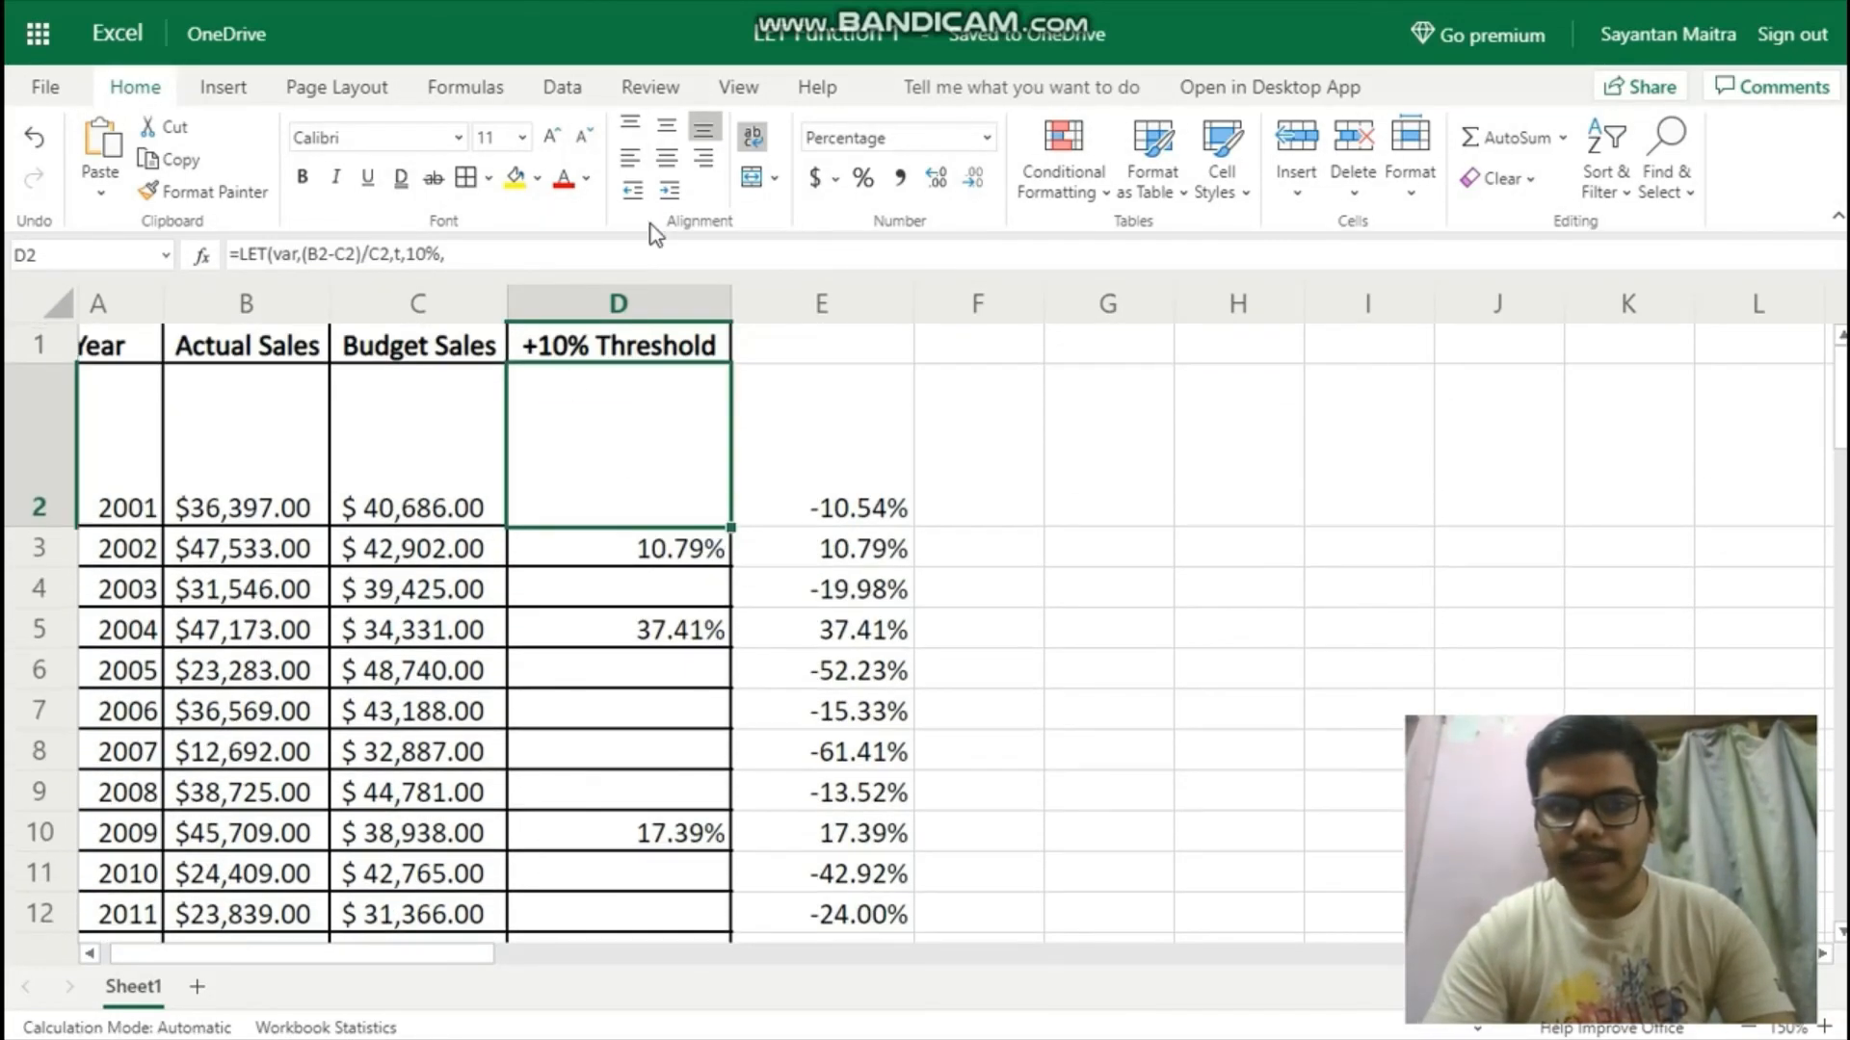
{"action": "left_click", "coordinate": [674, 134]}
{"action": "double_click", "coordinate": [597, 393]}
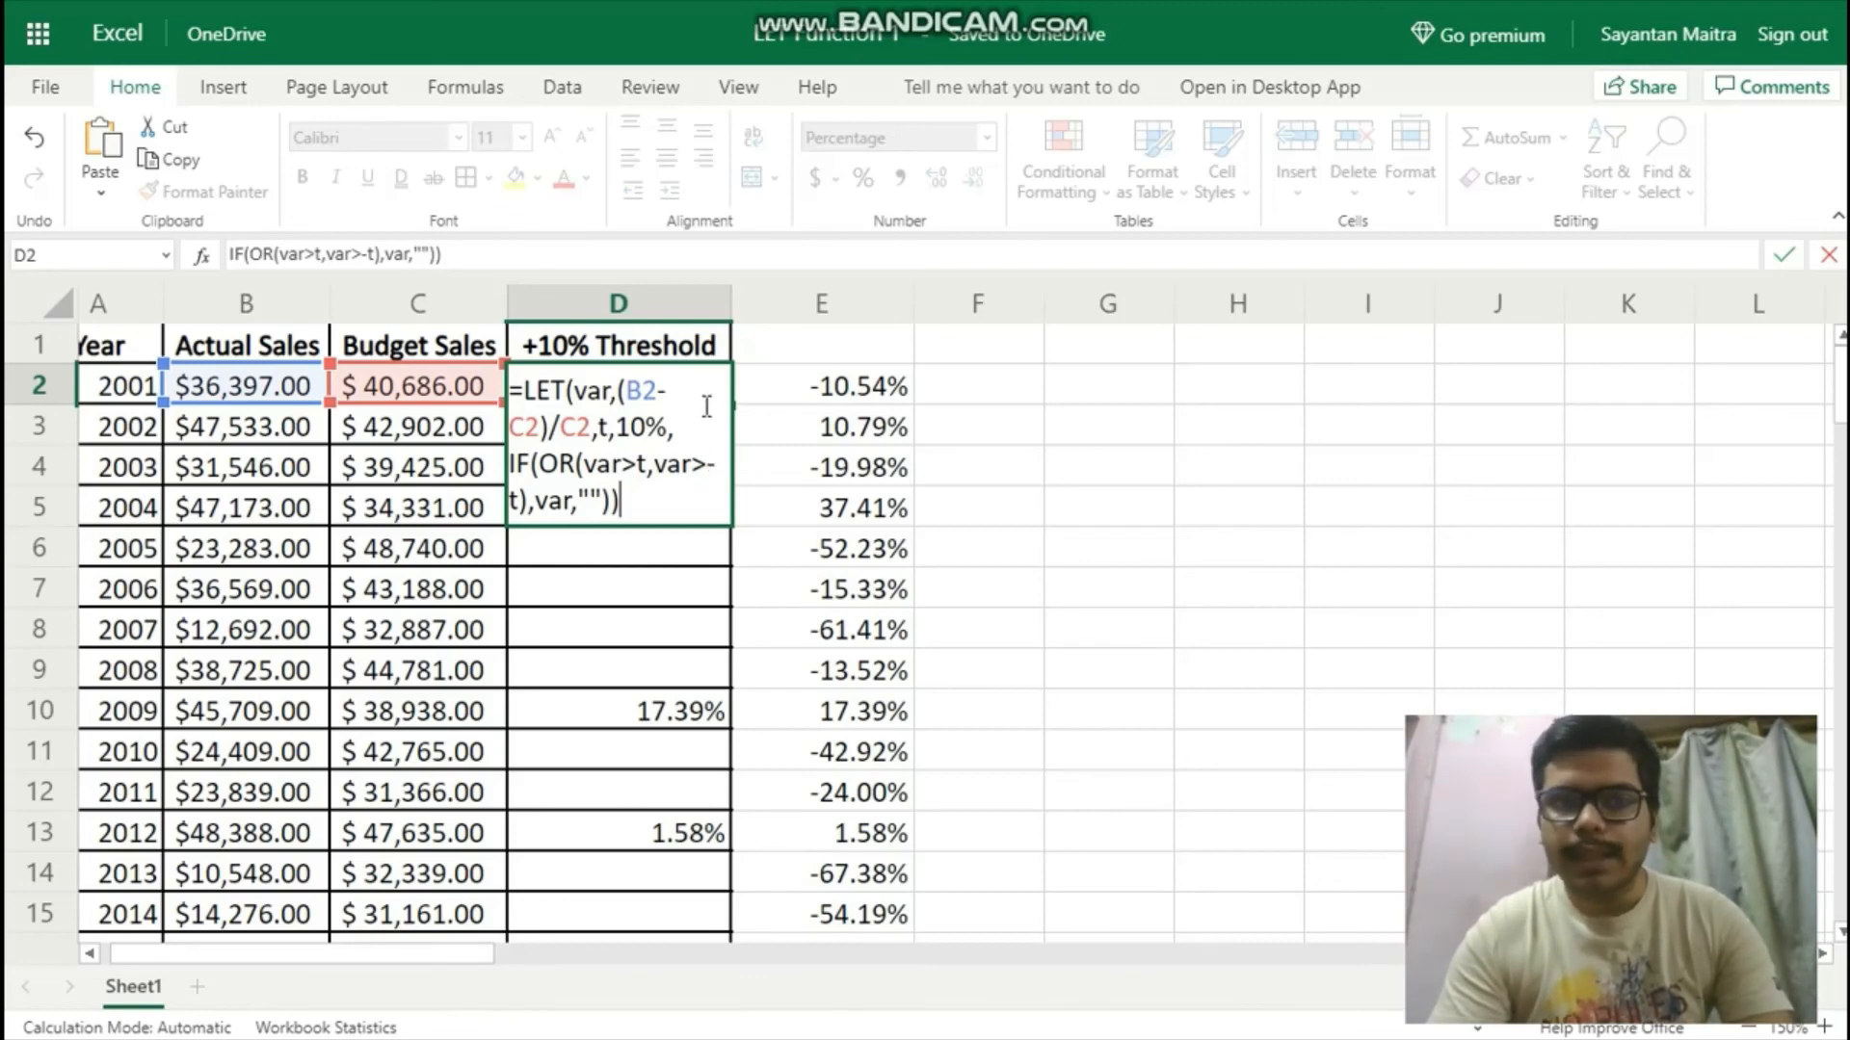
{"action": "key", "text": "ctrl+Return"}
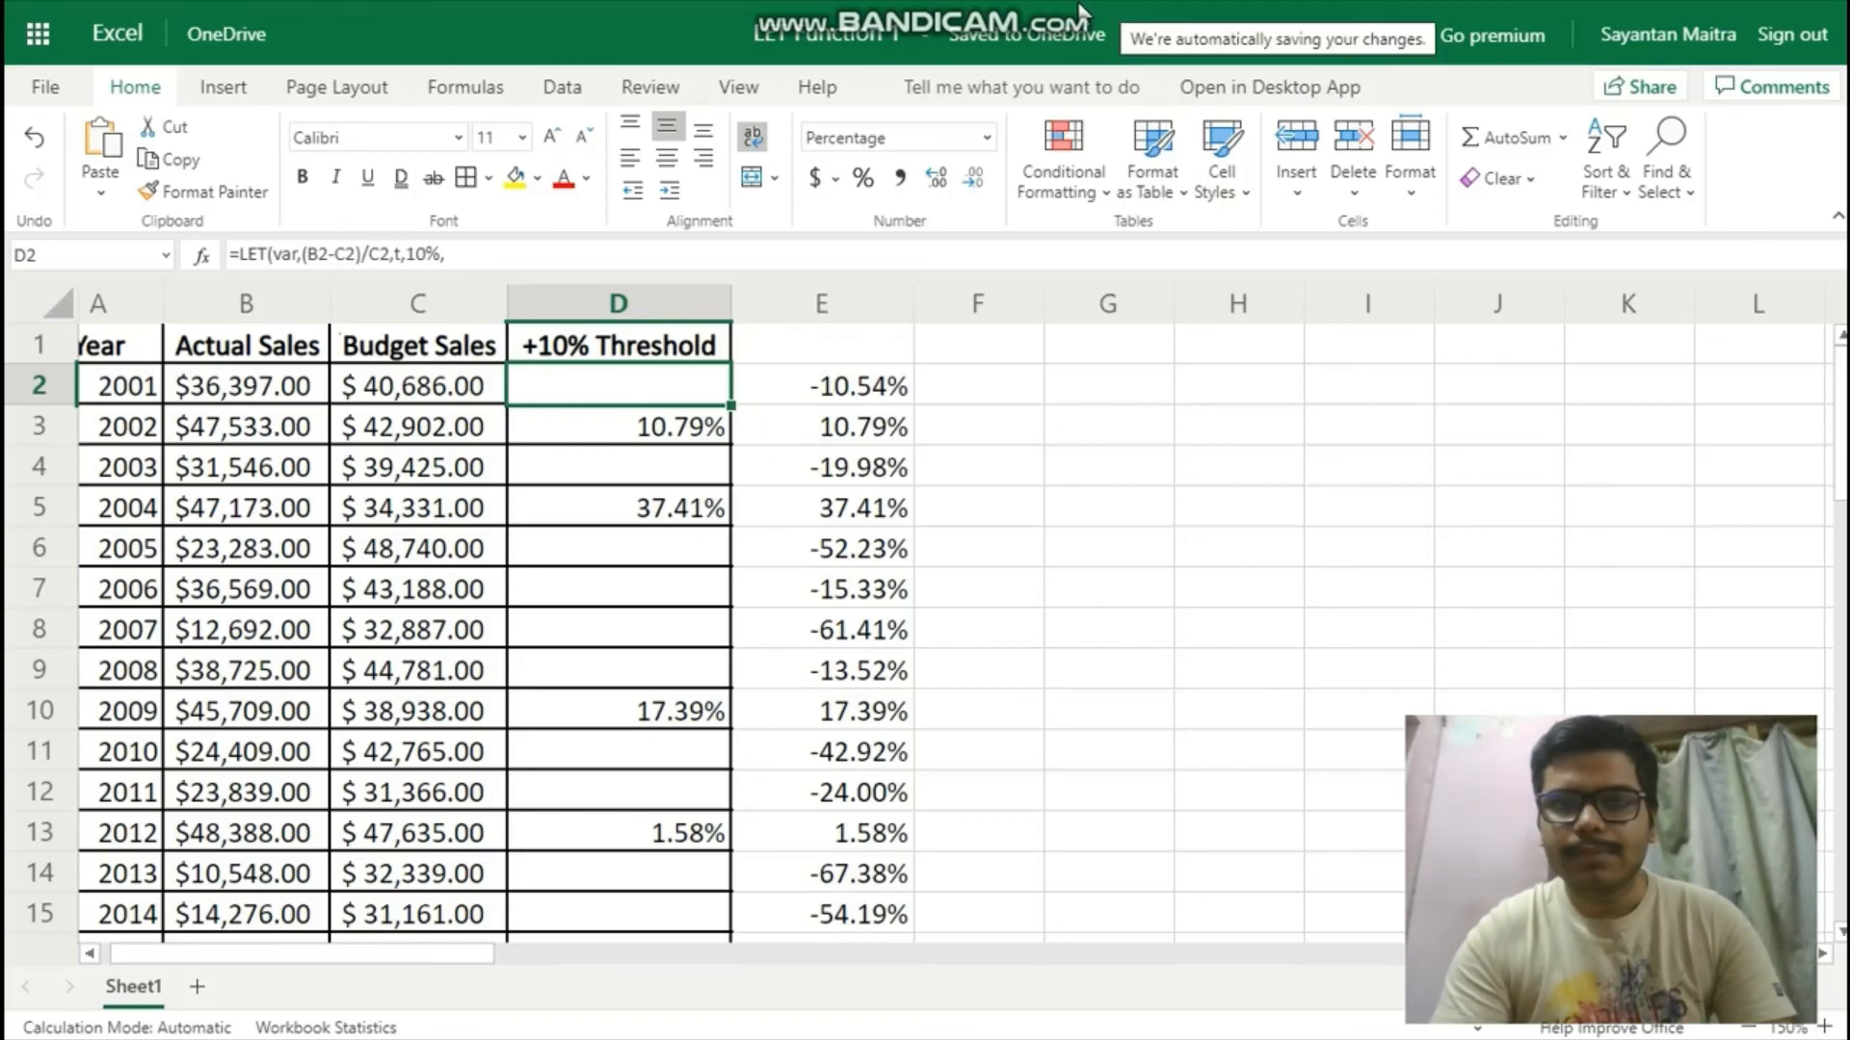
{"action": "mouse_move", "coordinate": [1072, 11]}
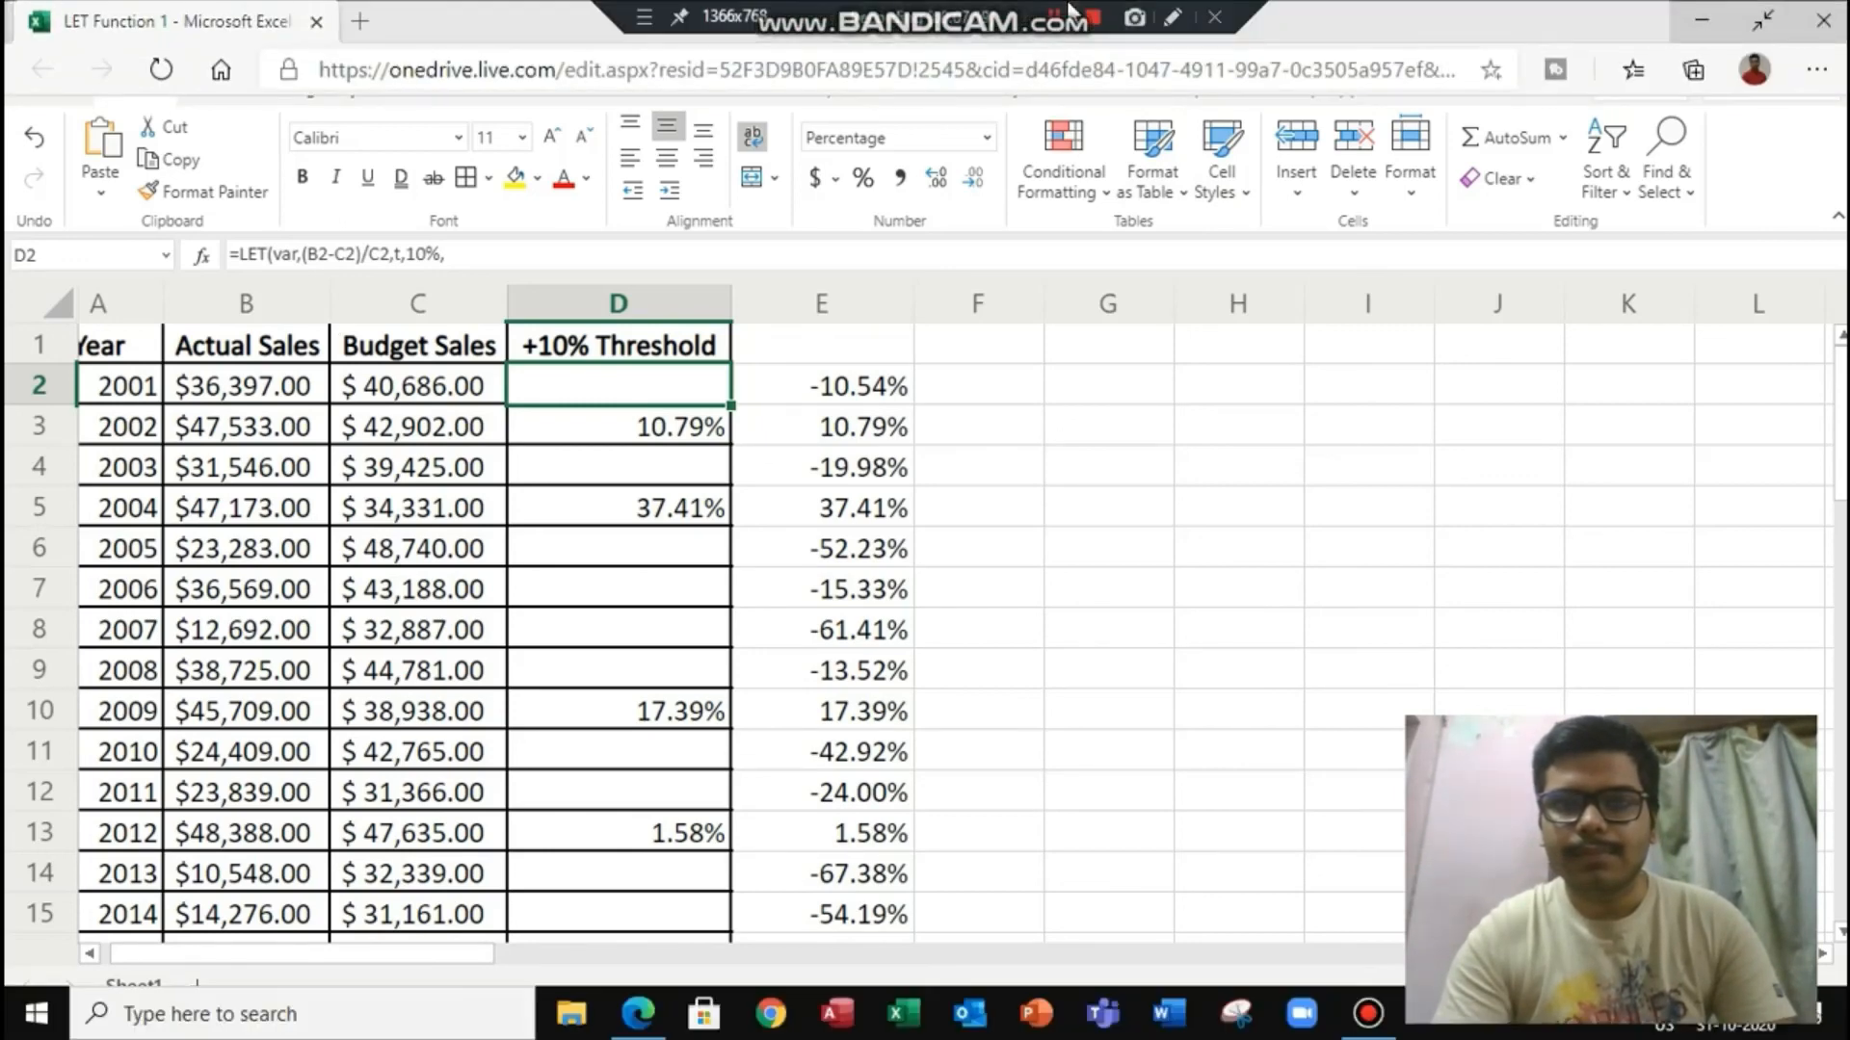